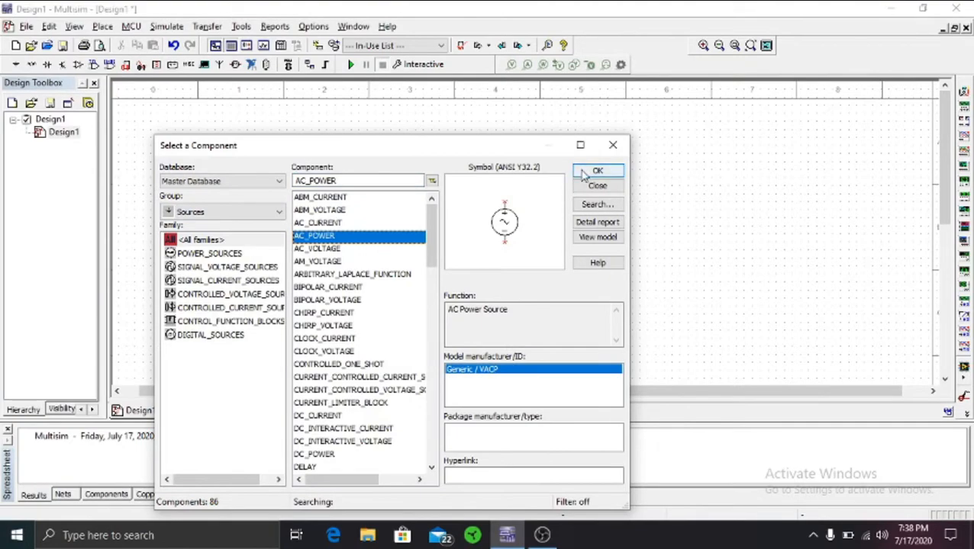
- Place an AC_POWER source on the schematic and set its RMS voltage to 2 V
click(264, 233)
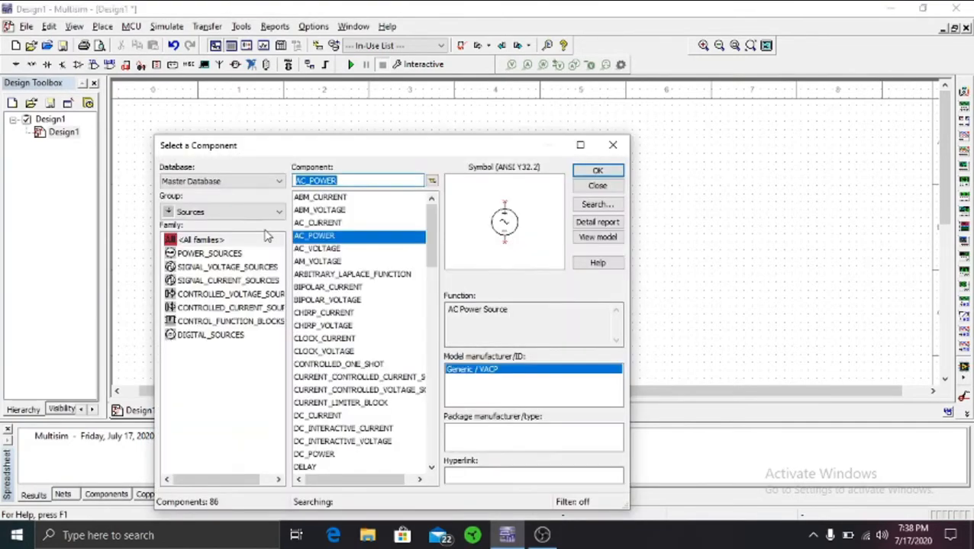
click(616, 145)
drag(267, 201, 277, 240)
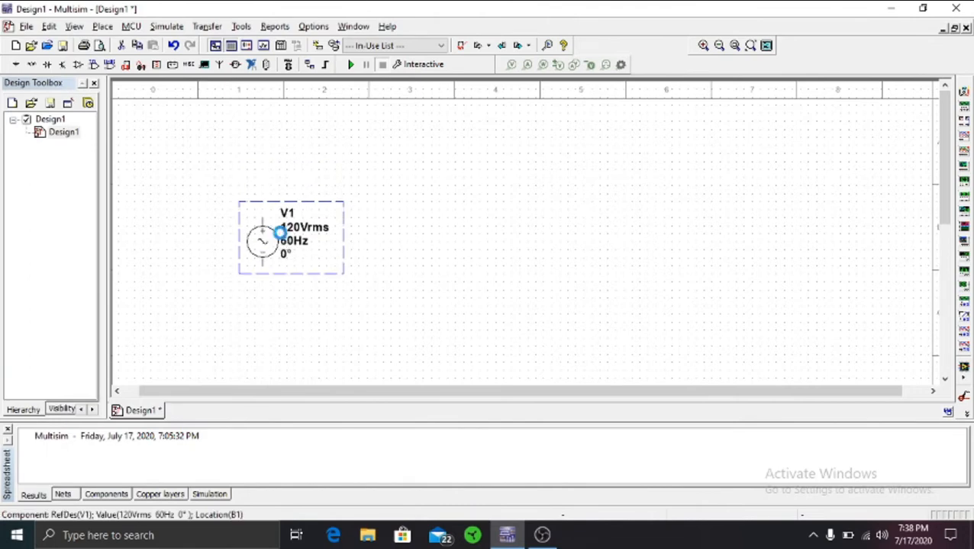
double_click(275, 238)
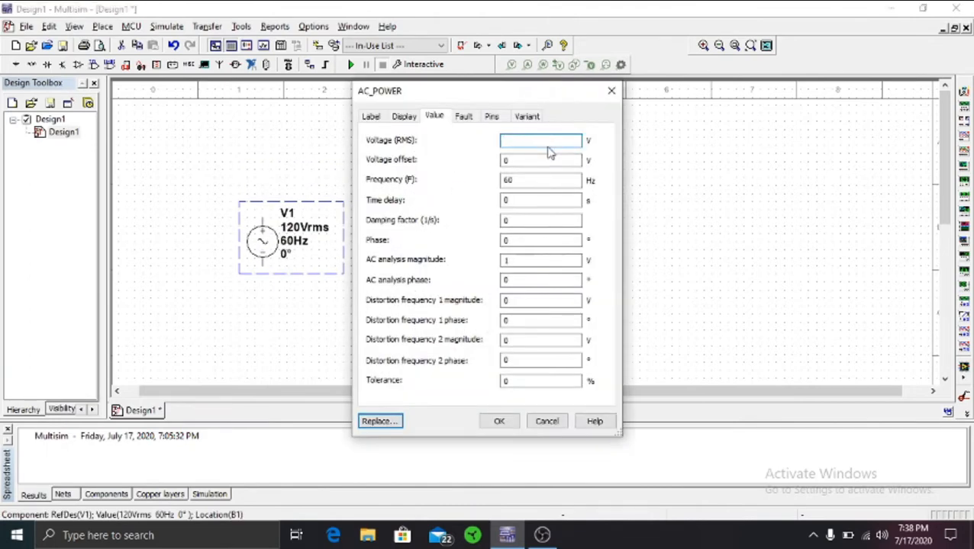
click(498, 421)
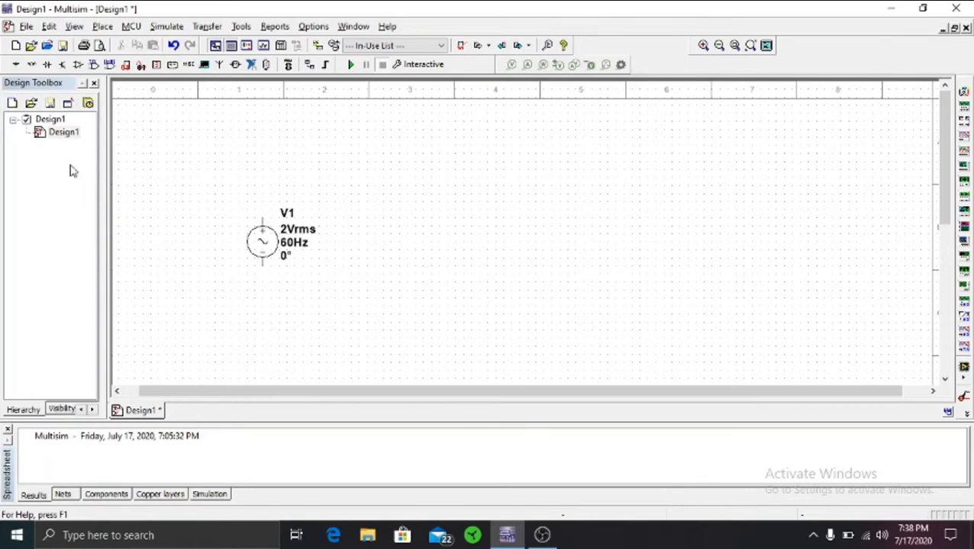
- Place a horizontal 100 Ω resistor from the Basic group above and to the right of source V1
click(31, 65)
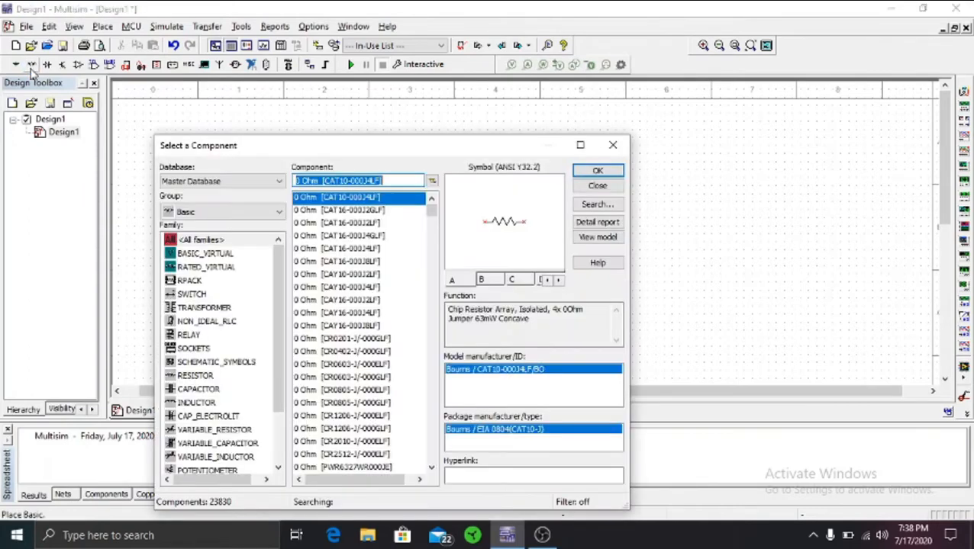
click(196, 377)
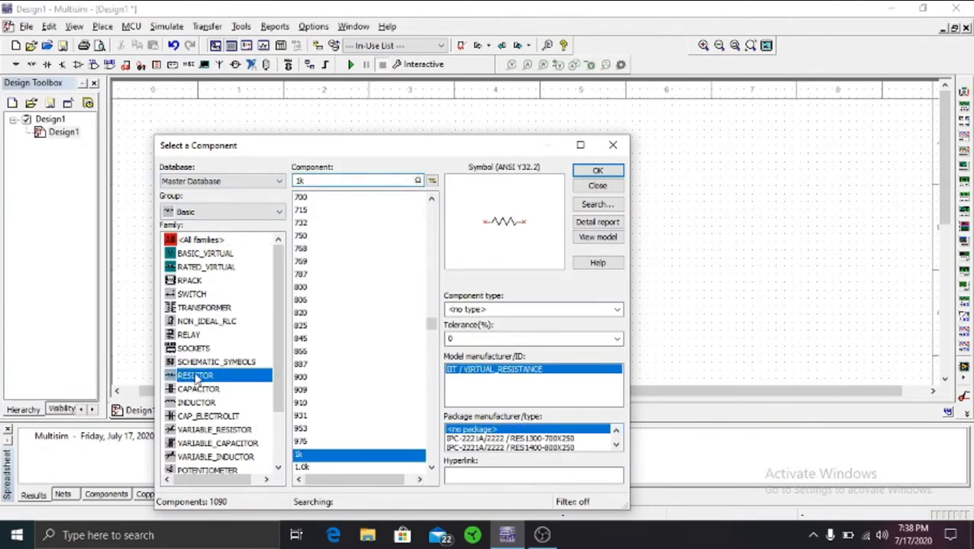
click(319, 180)
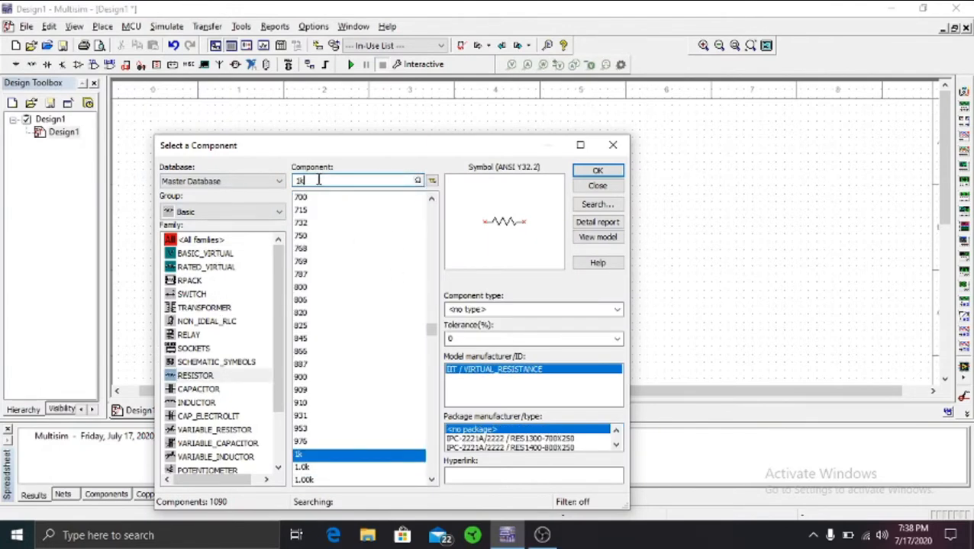
text(1)
key(BackSpace)
text(1)
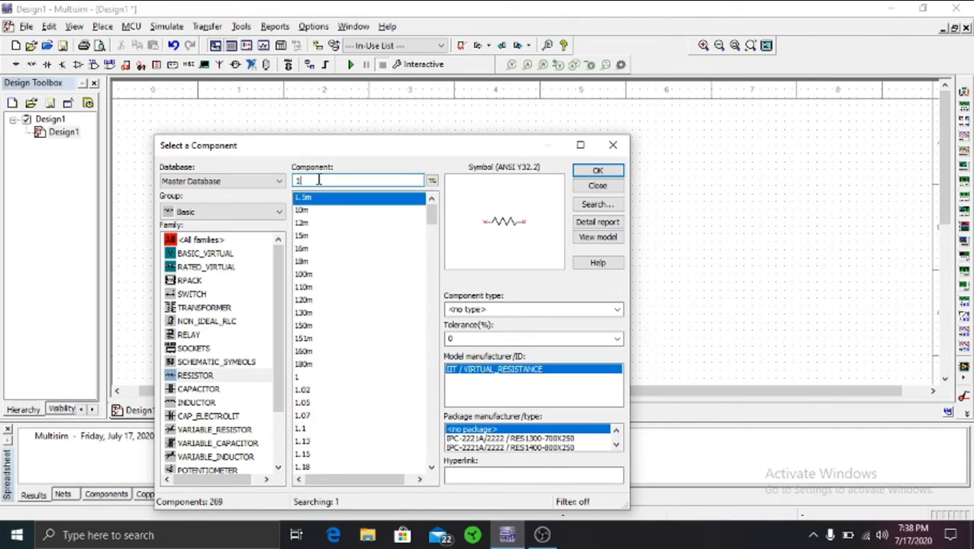
text(00)
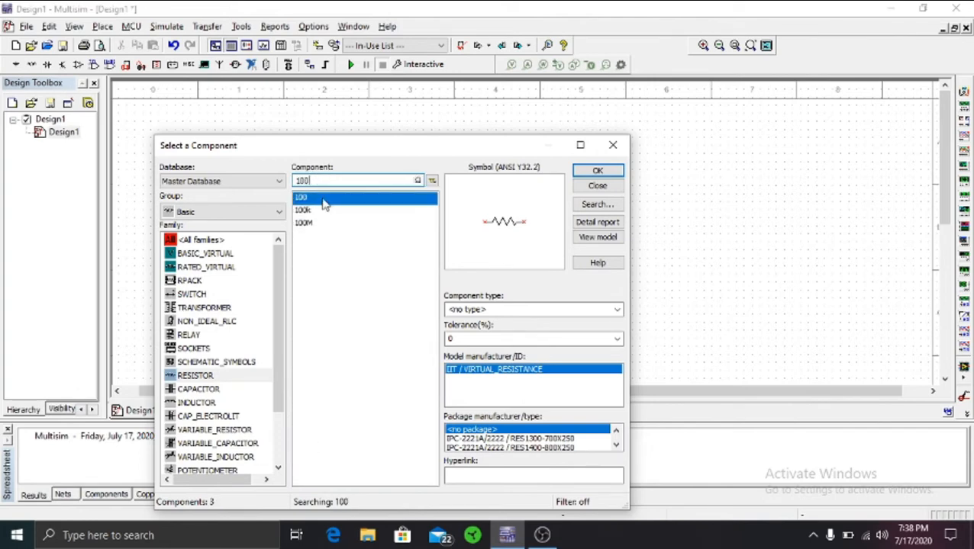
click(598, 171)
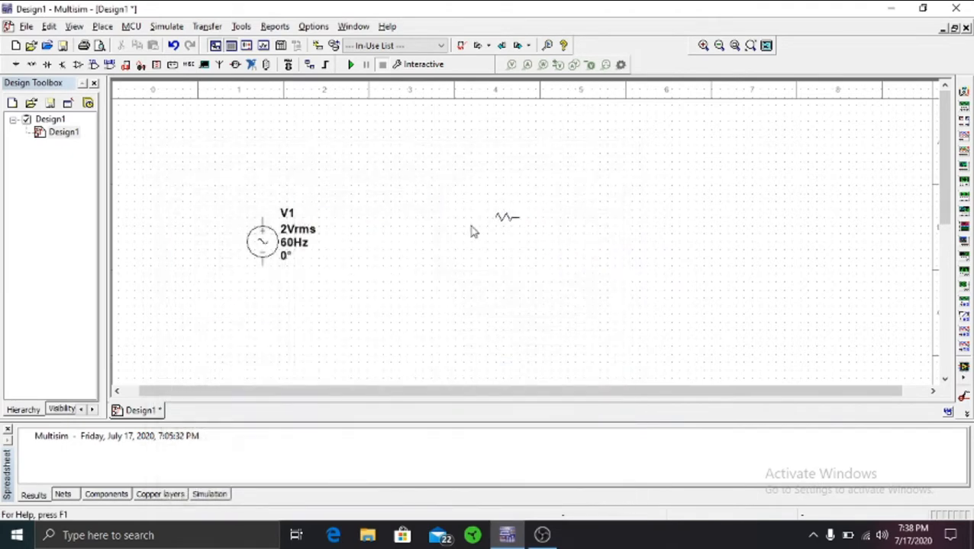
click(367, 182)
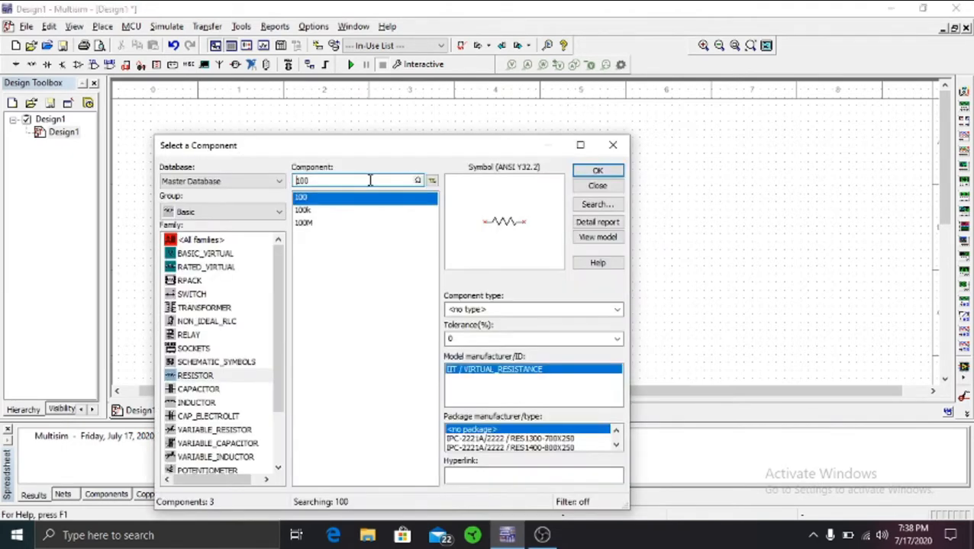
click(612, 145)
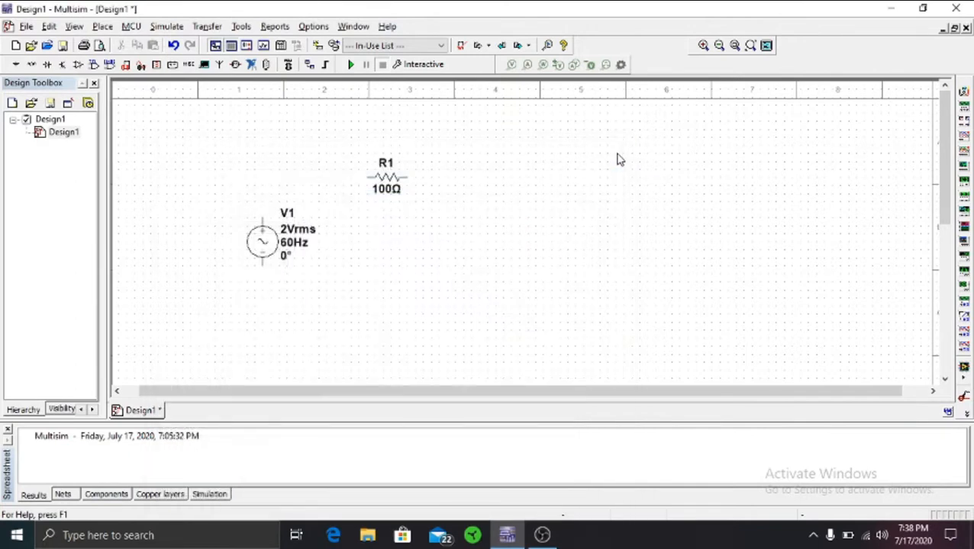
- Place a 2.5 mH inductor in line with the resistor, on its right side
click(28, 65)
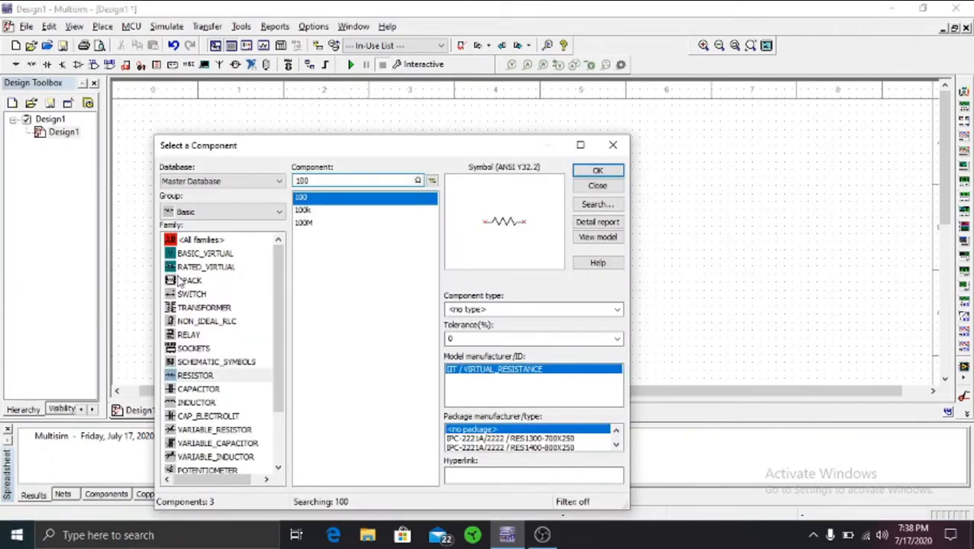
click(205, 403)
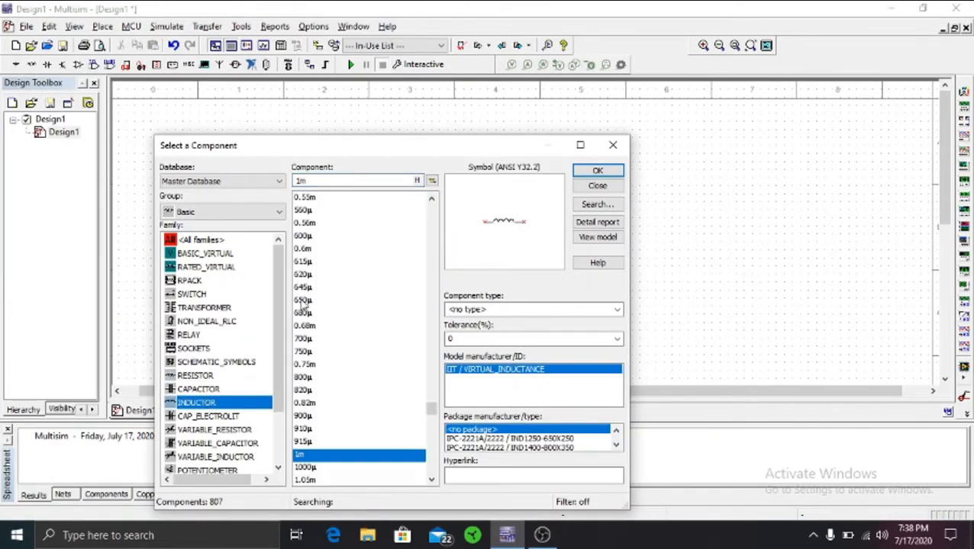
click(326, 180)
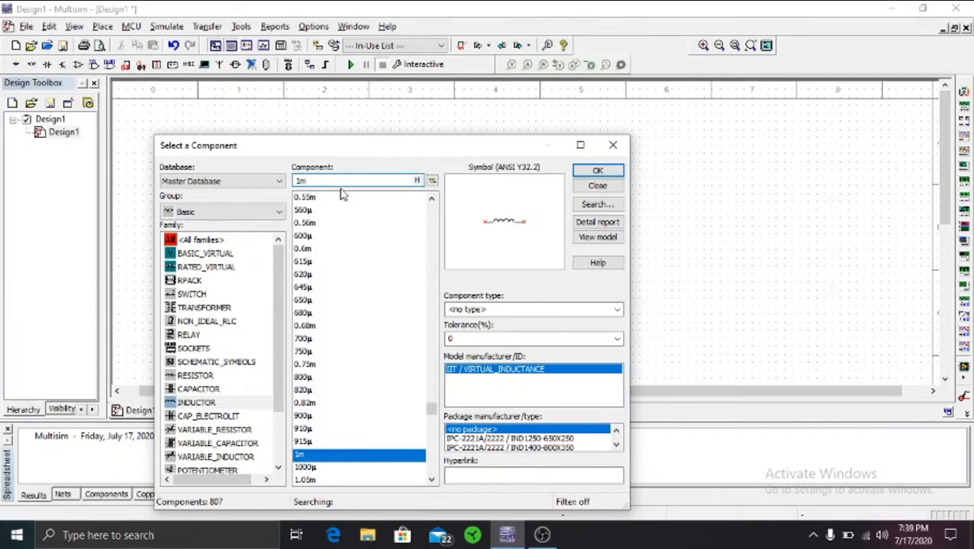
key(BackSpace)
key(BackSpace)
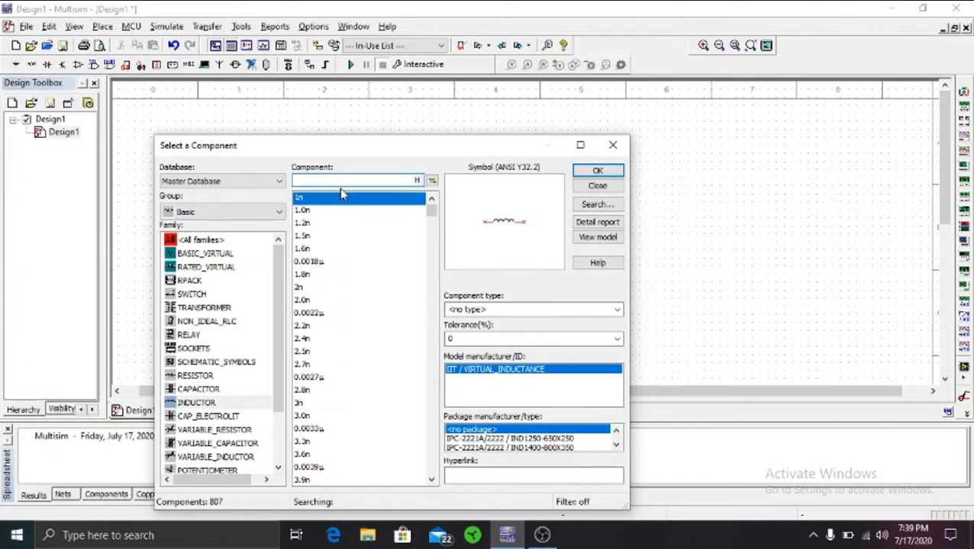
text(2)
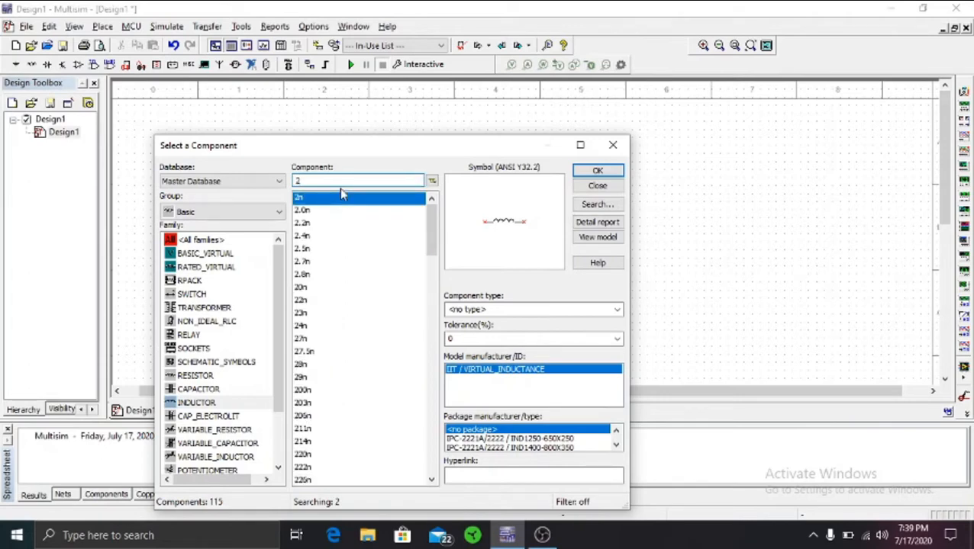
text(.5)
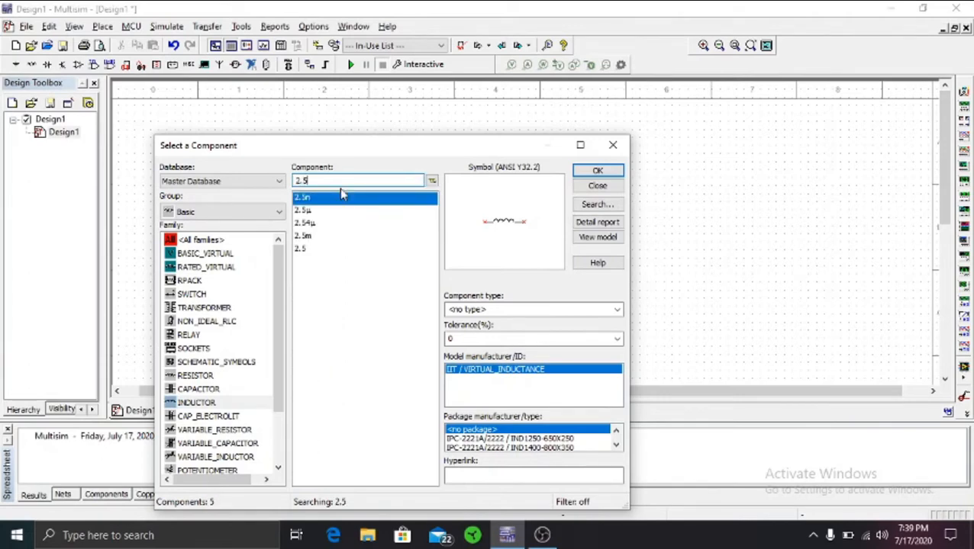
click(328, 238)
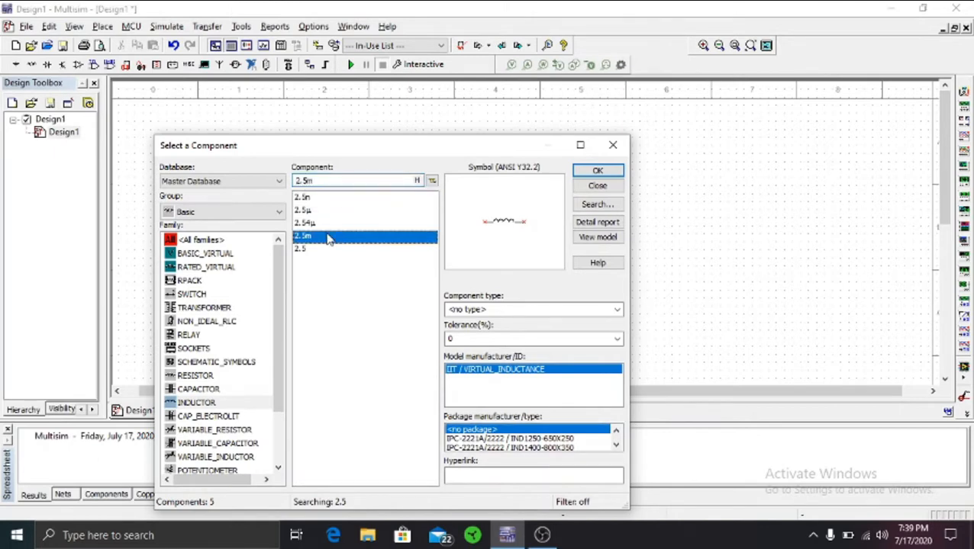
click(596, 171)
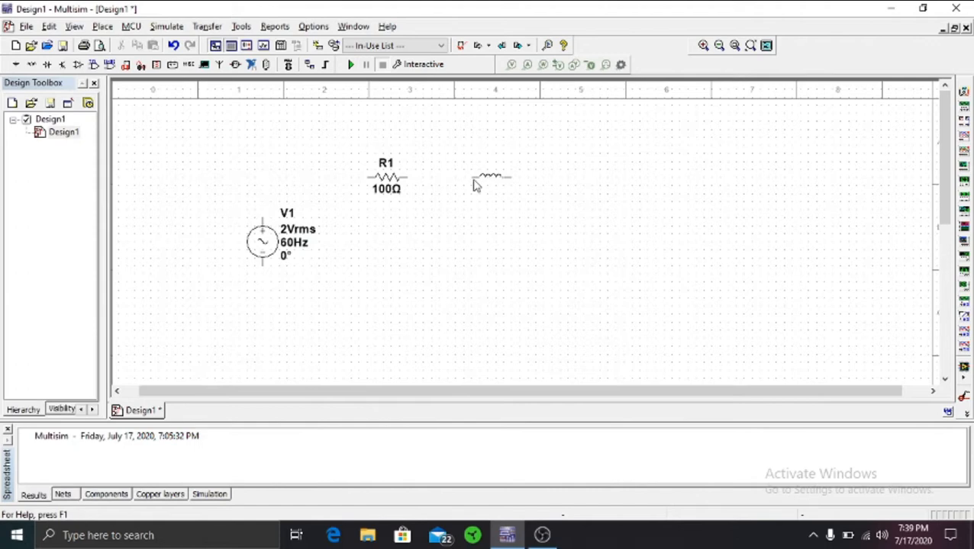
click(473, 185)
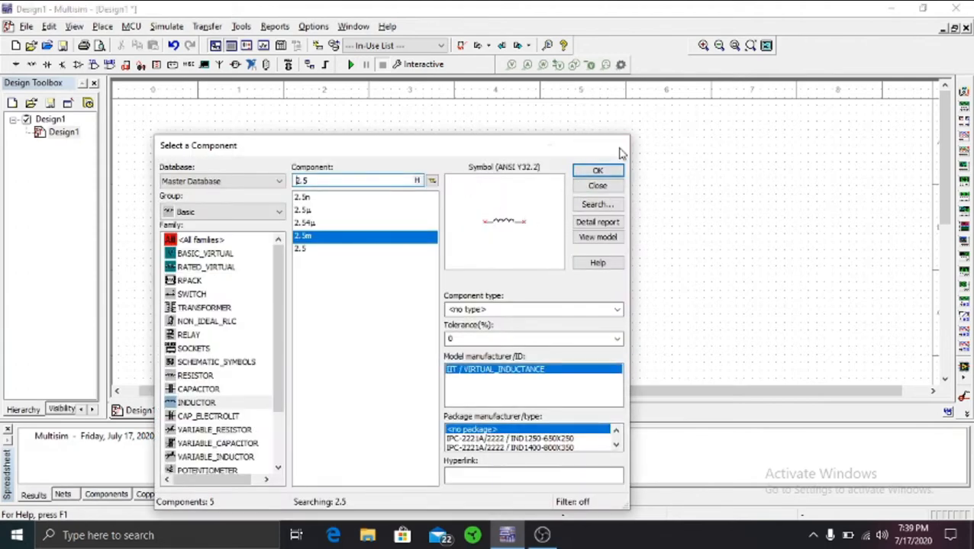
click(613, 146)
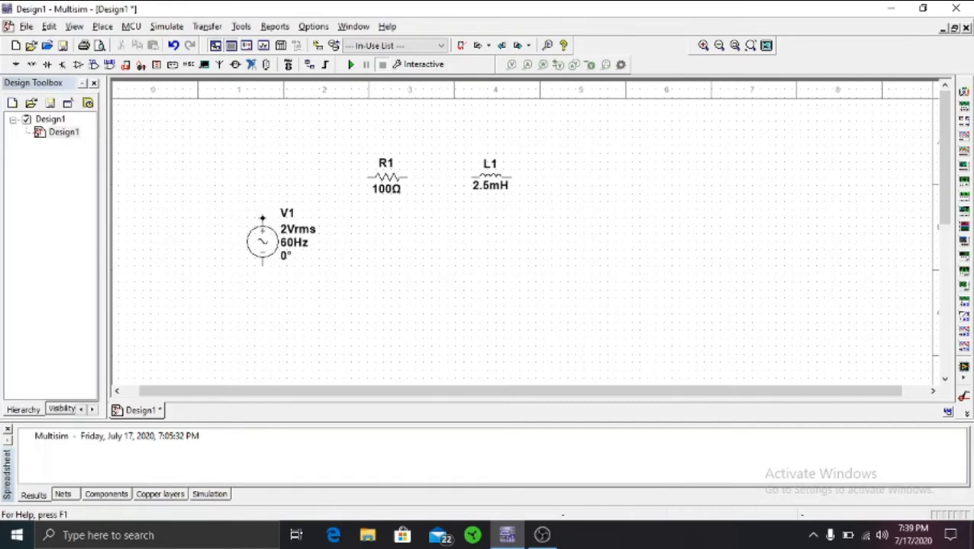
- Wire V1, R1 and L1 in a series loop, returning from the inductor to the source's negative terminal
click(266, 179)
click(367, 178)
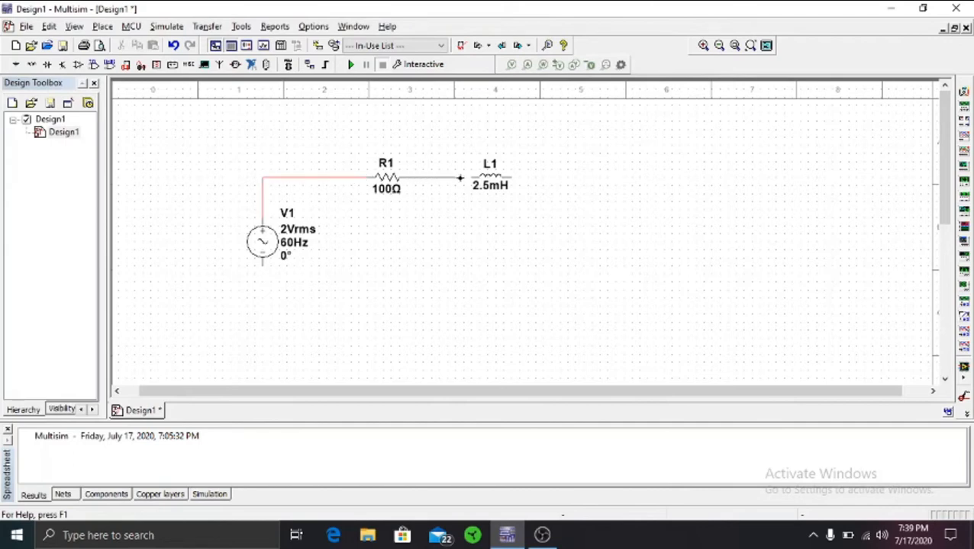
click(471, 178)
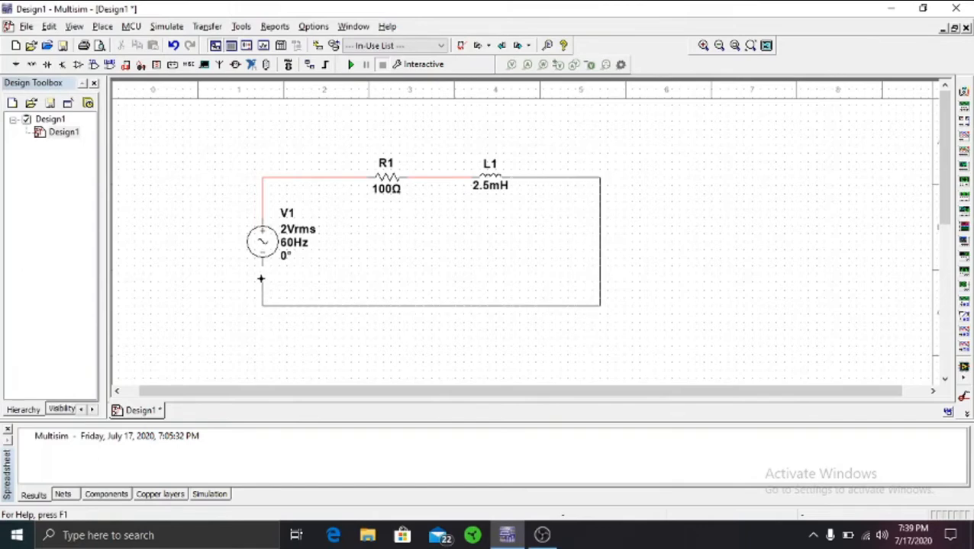
click(261, 267)
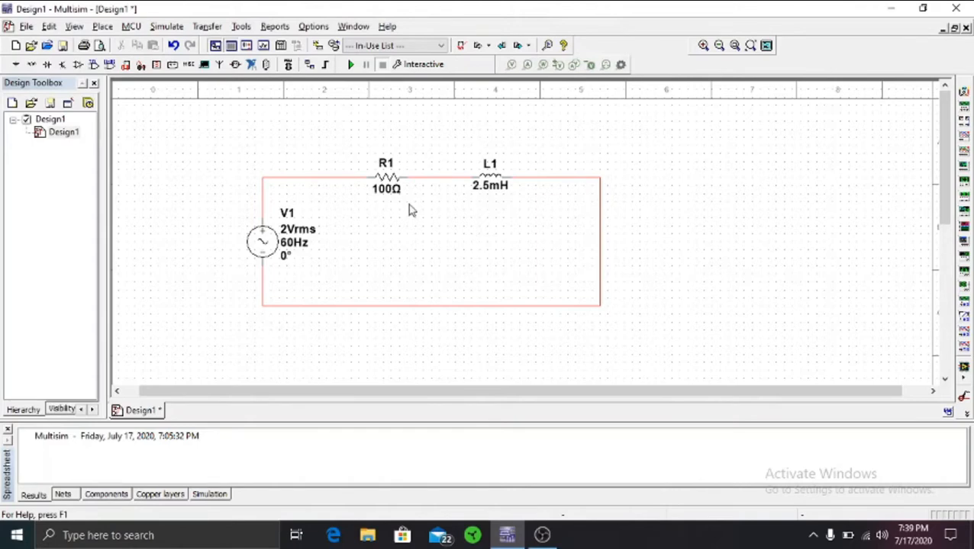
- Place a GROUND component on the return wire's corner below the AC source
click(14, 67)
scroll(351, 275, down, 7)
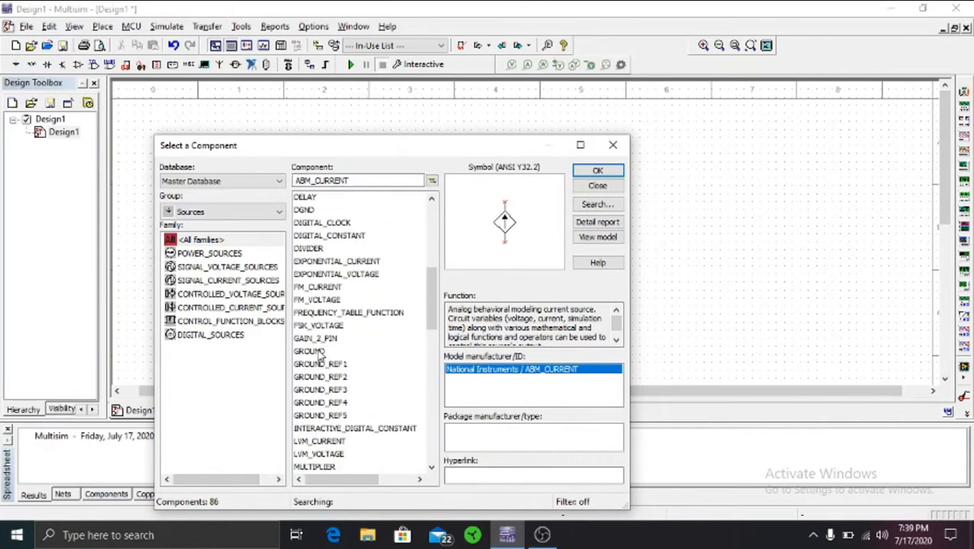
click(321, 353)
click(598, 172)
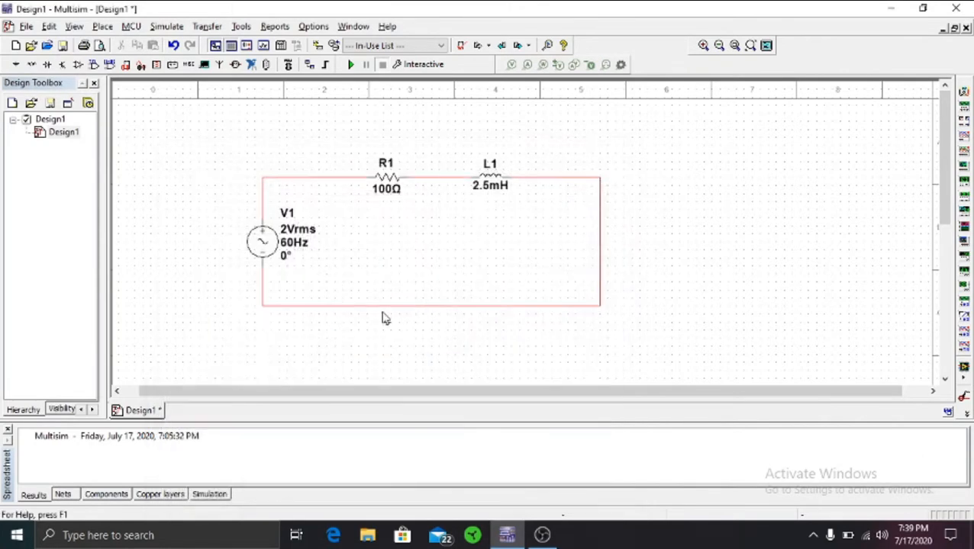
click(264, 311)
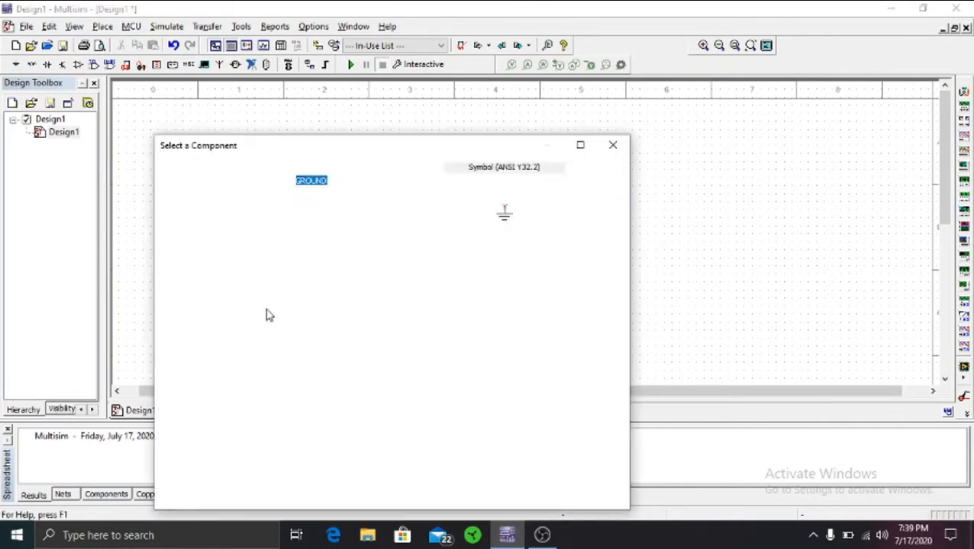
click(613, 147)
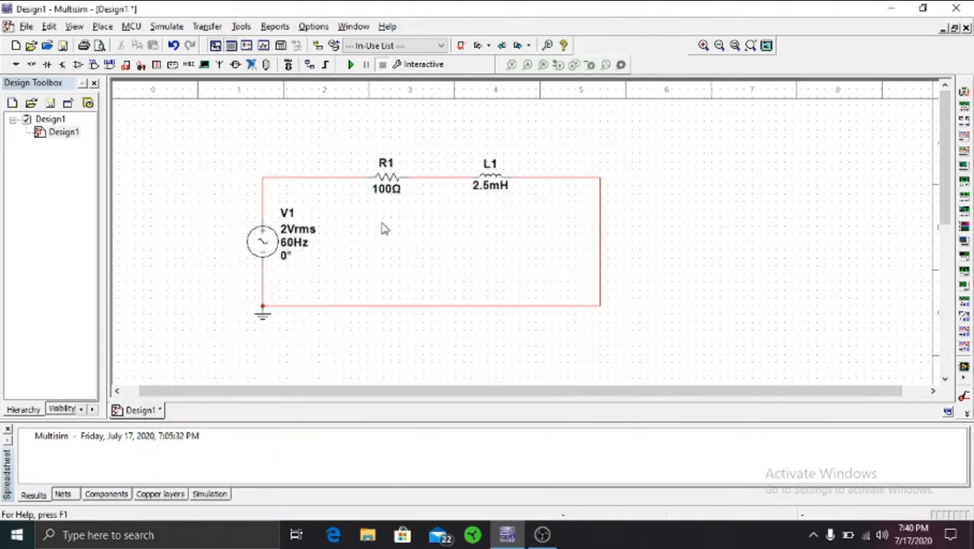
- Place a current probe on the wire between the AC source and resistor R1
click(527, 67)
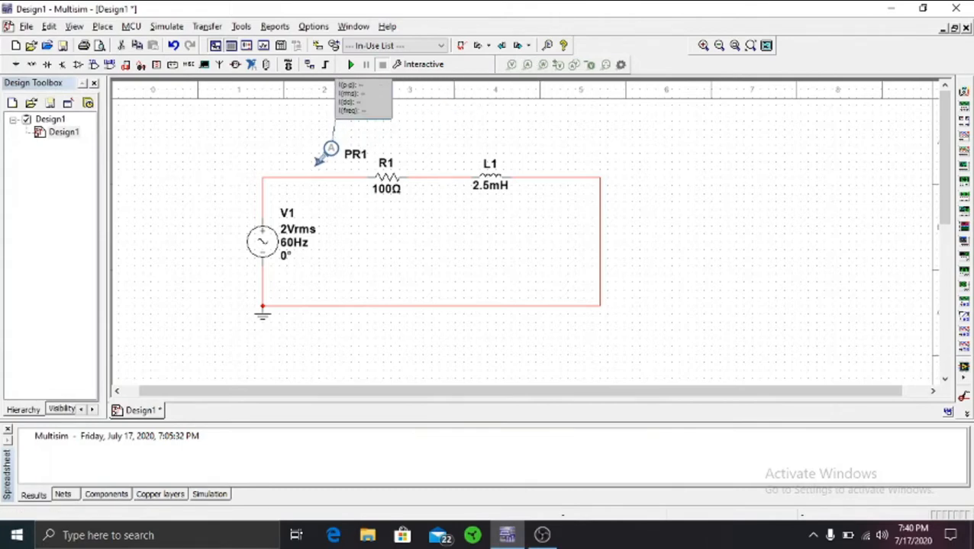
click(318, 178)
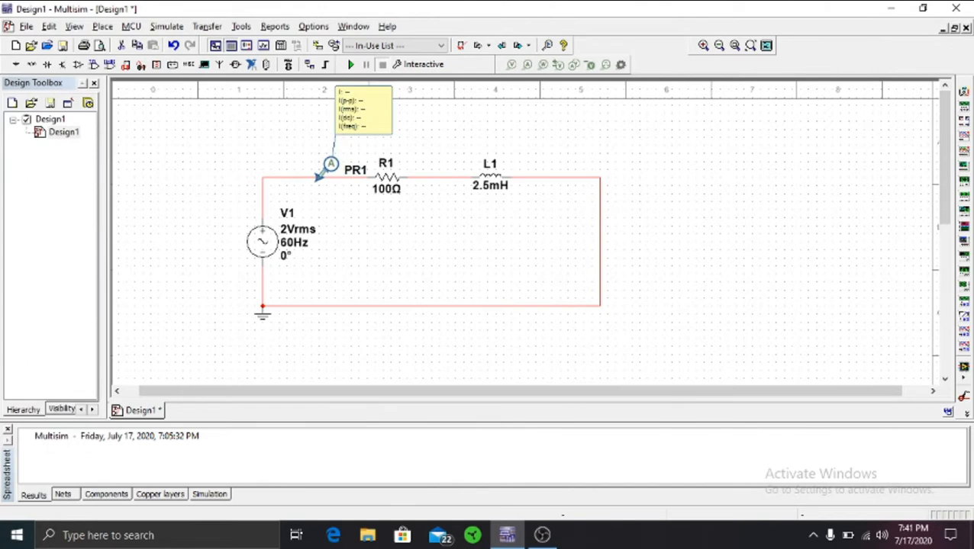
click(317, 179)
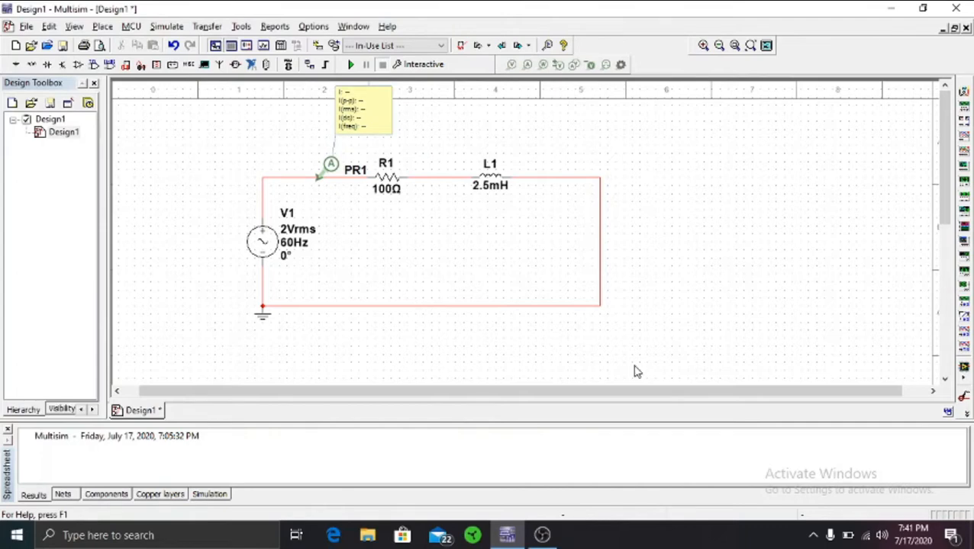
- Place a two-channel oscilloscope to the upper right of the circuit loop
click(965, 151)
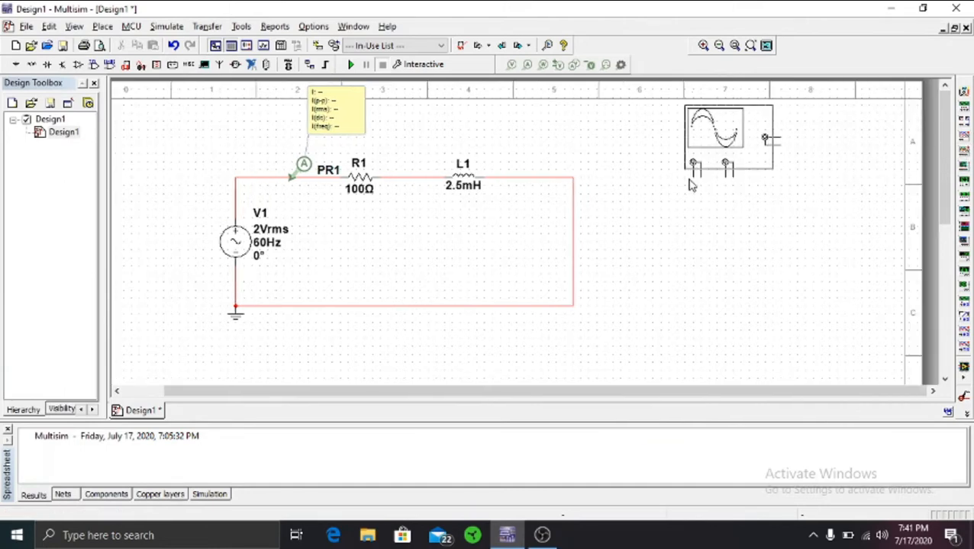
click(632, 192)
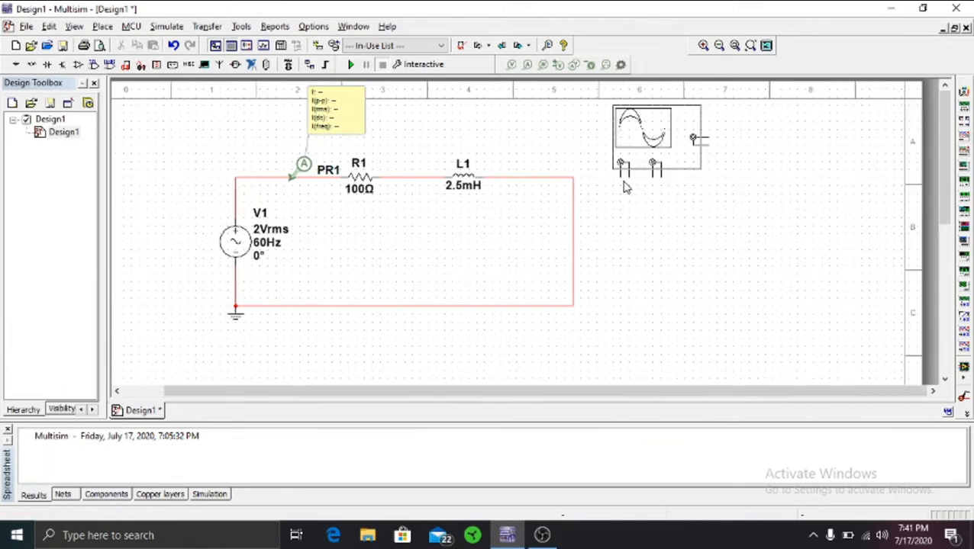
click(625, 187)
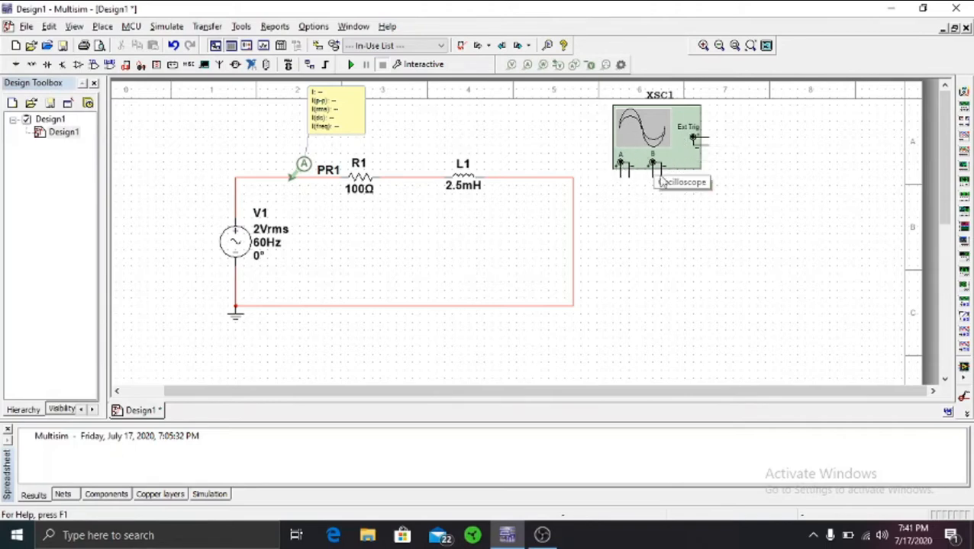
click(966, 414)
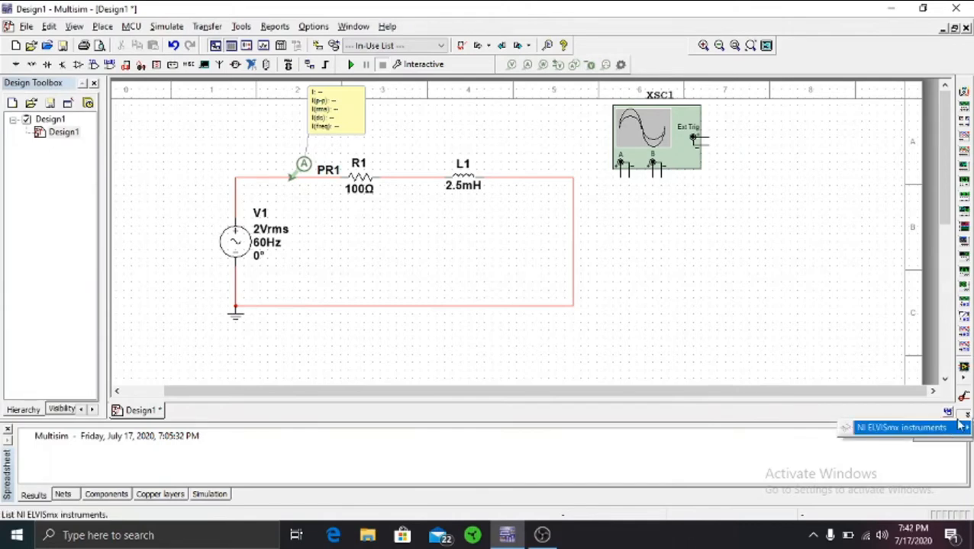
click(949, 413)
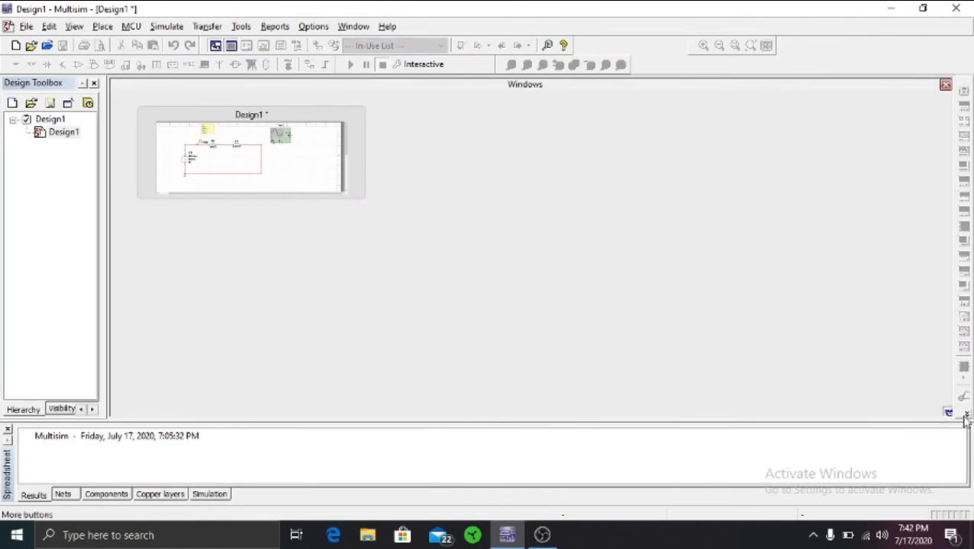
click(966, 414)
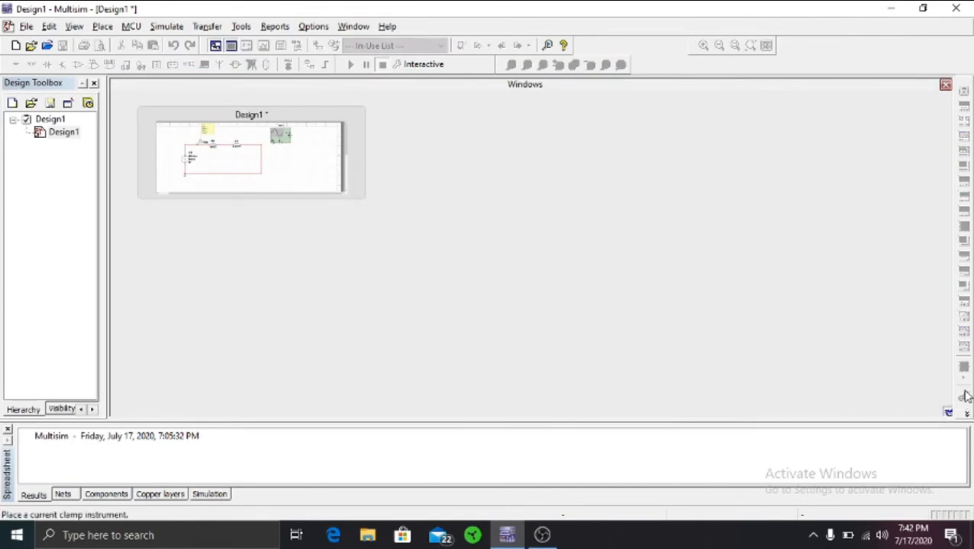
click(282, 174)
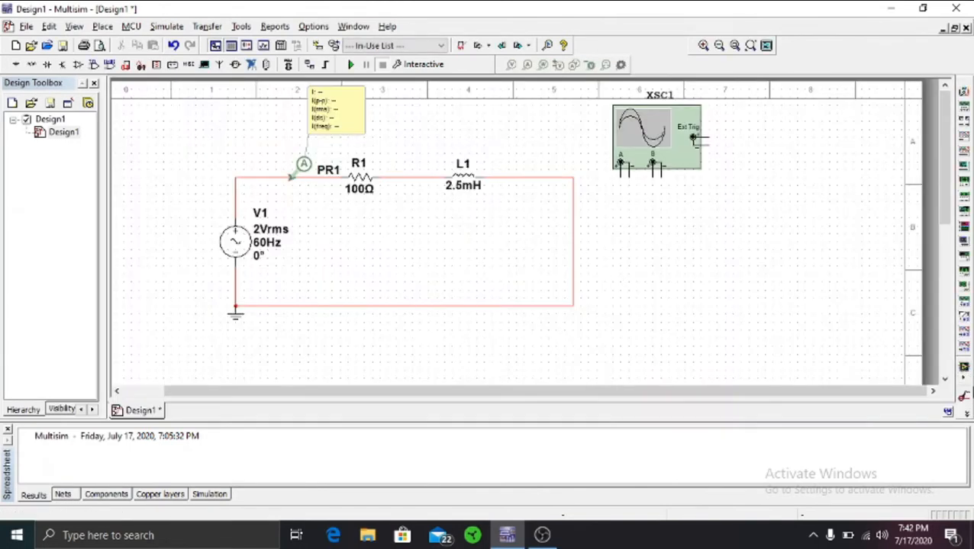
- Place a current clamp on the wire between the AC source and the current probe, and wire its output to oscilloscope channel A's positive terminal
click(963, 396)
click(251, 177)
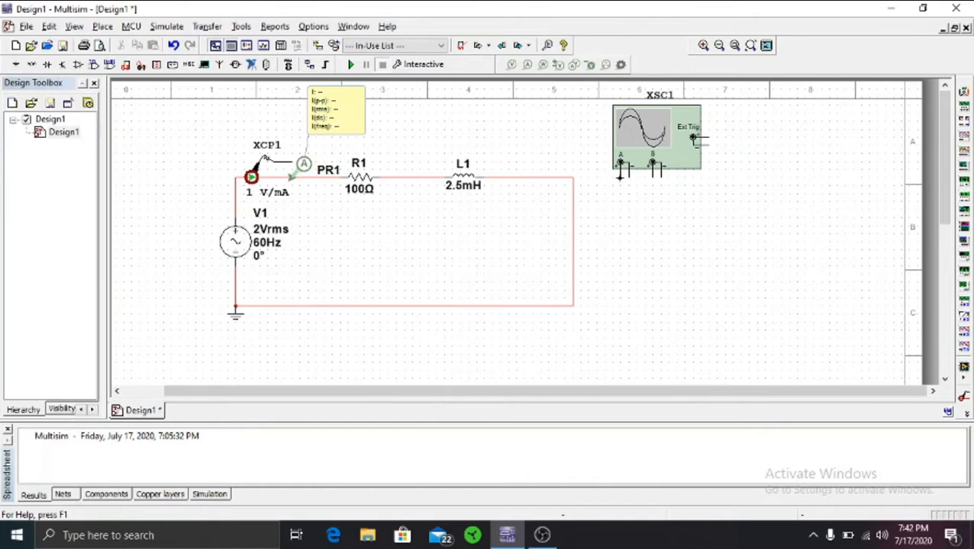
click(610, 176)
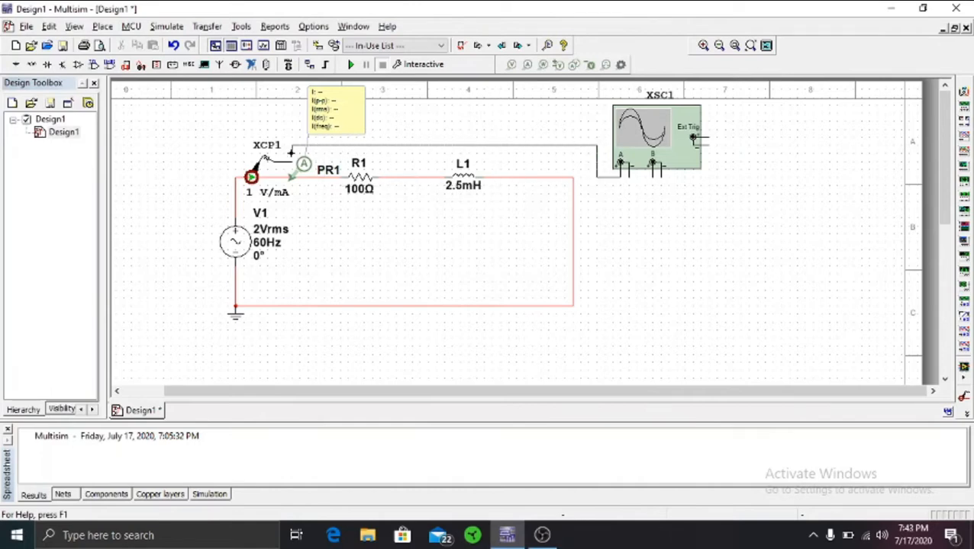
click(292, 158)
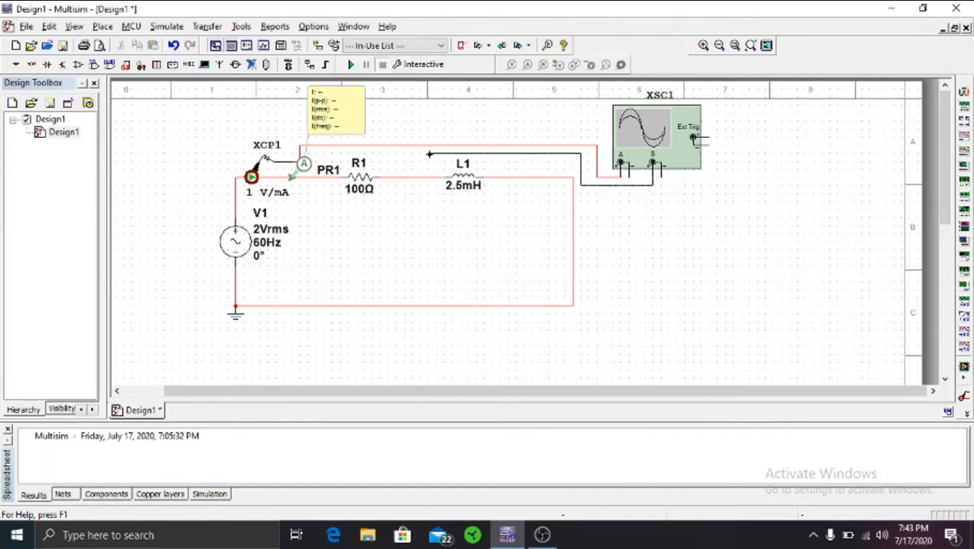
- Wire oscilloscope channel B across resistor R1, with the positive terminal on the source side and the negative terminal on the inductor side
click(333, 178)
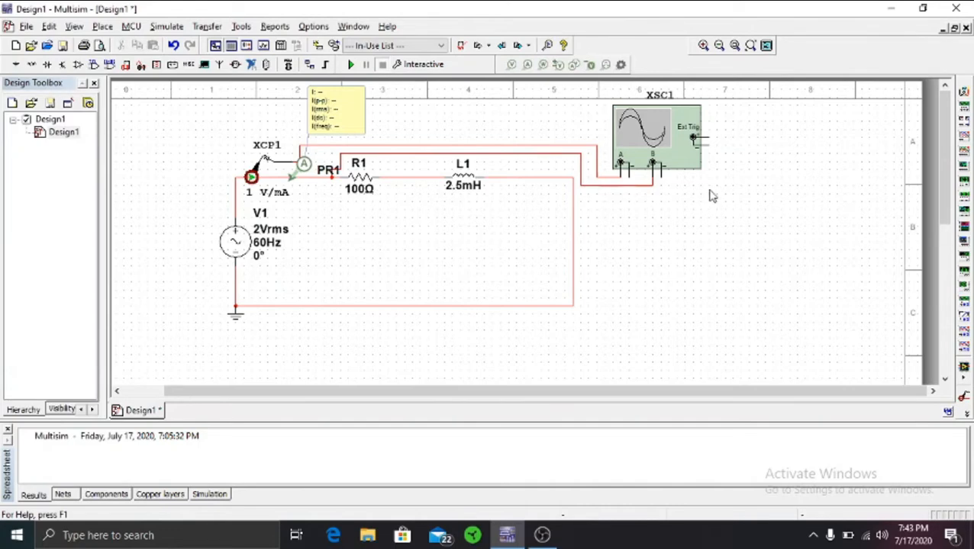
click(661, 177)
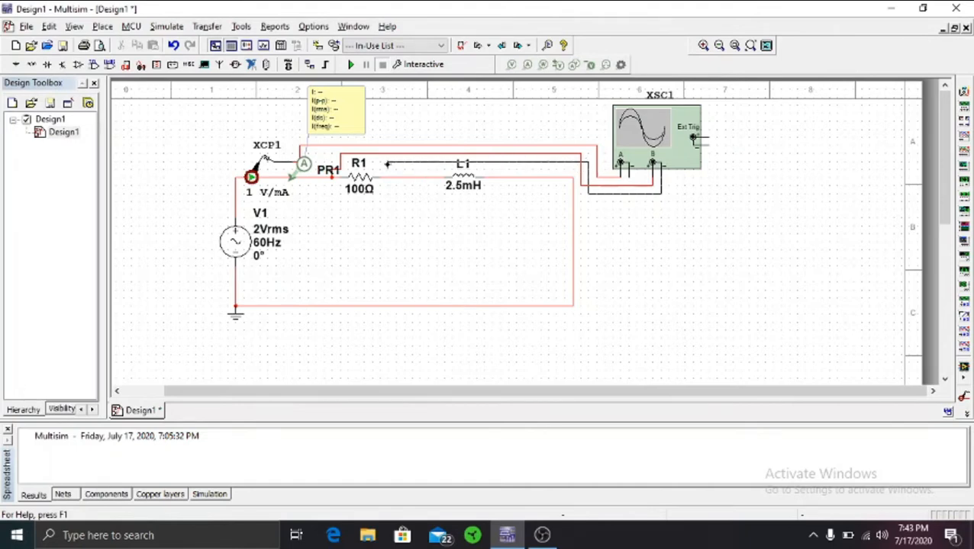
click(386, 175)
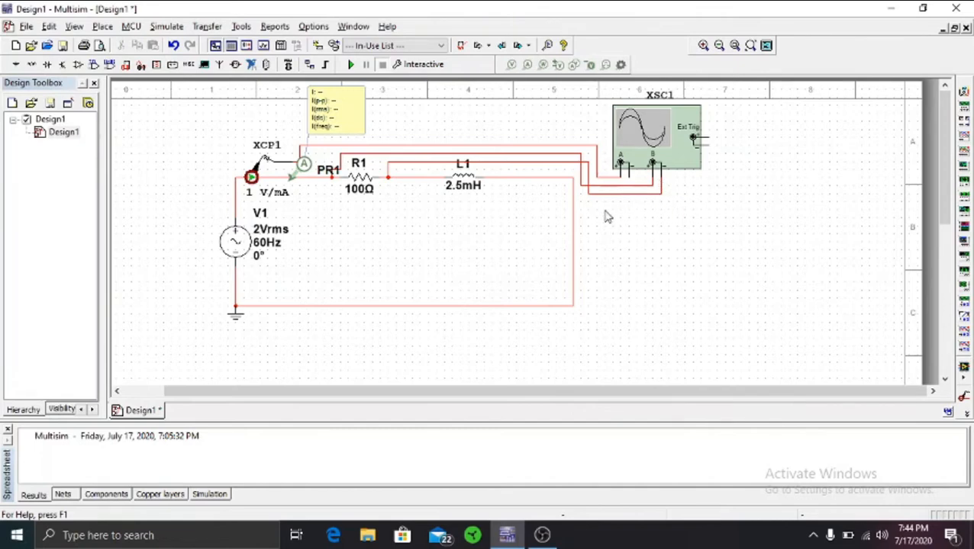
- Change the segment color of the wire from channel B's positive terminal to blue
click(641, 186)
right_click(642, 185)
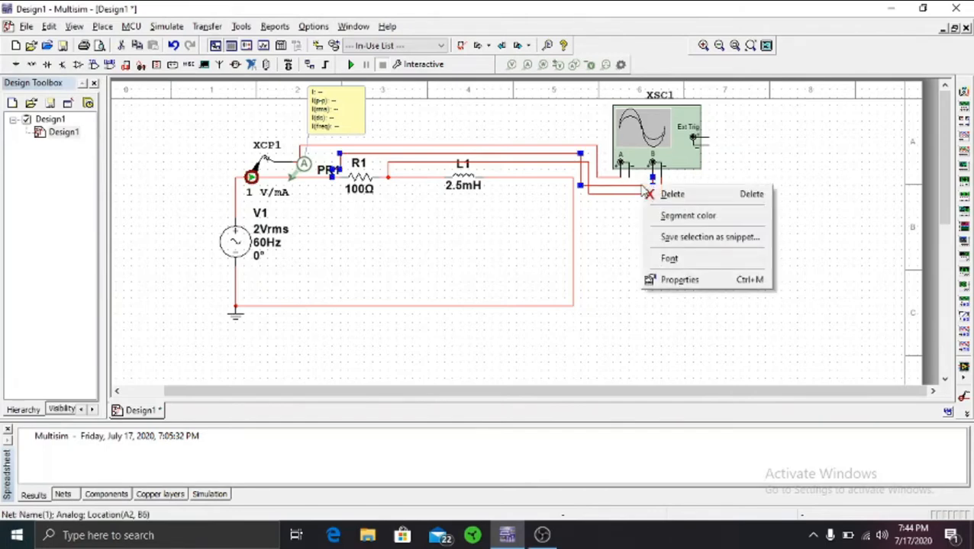
click(668, 213)
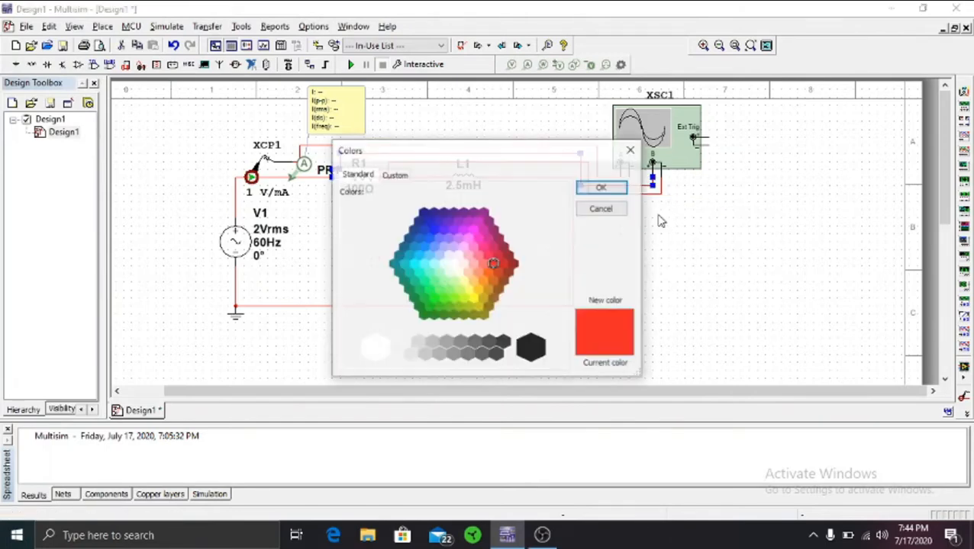
click(434, 227)
click(603, 187)
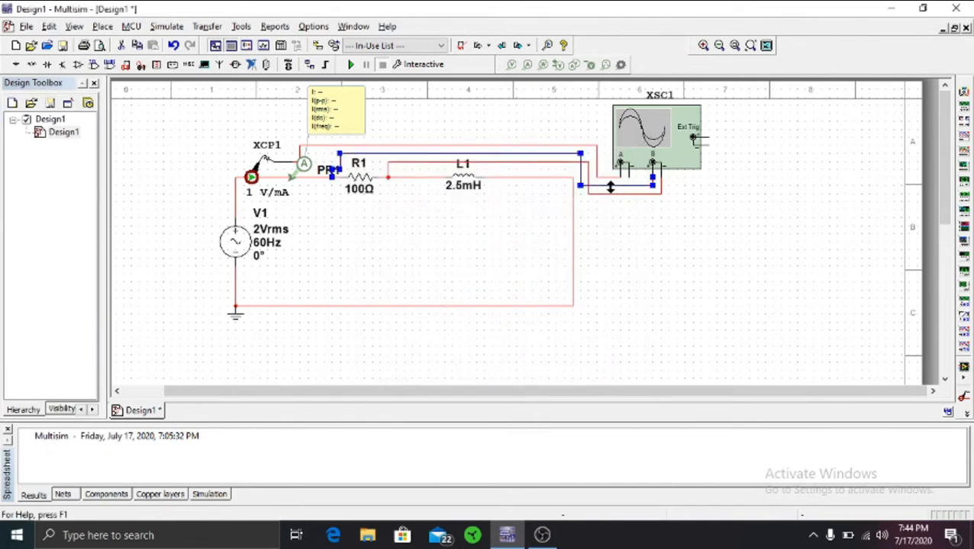
click(653, 234)
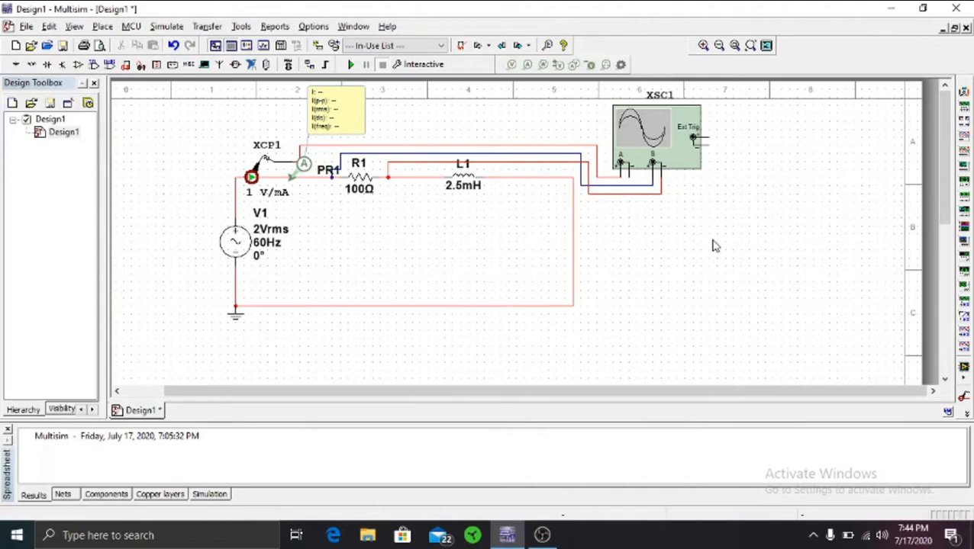
- Set both oscilloscope channels to AC coupling and close the instrument window
double_click(672, 136)
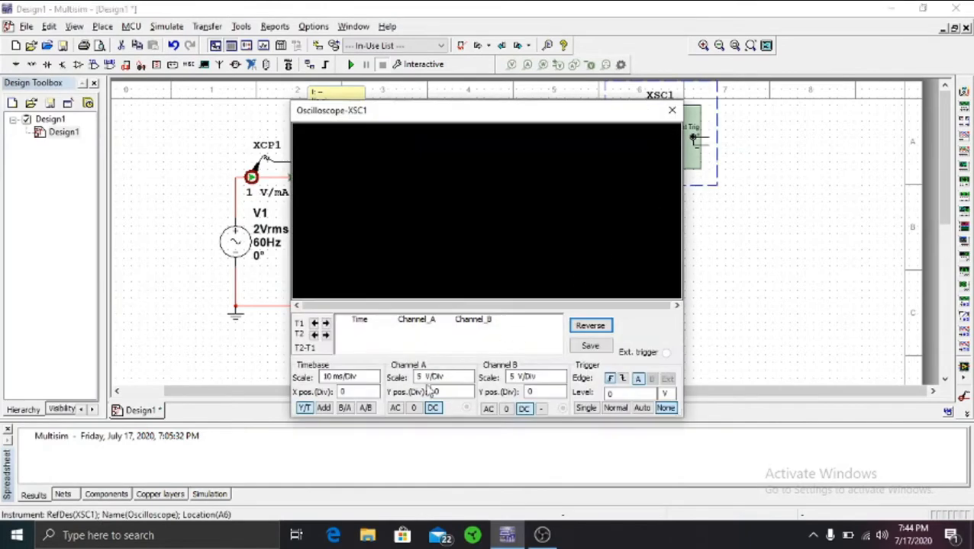
click(396, 408)
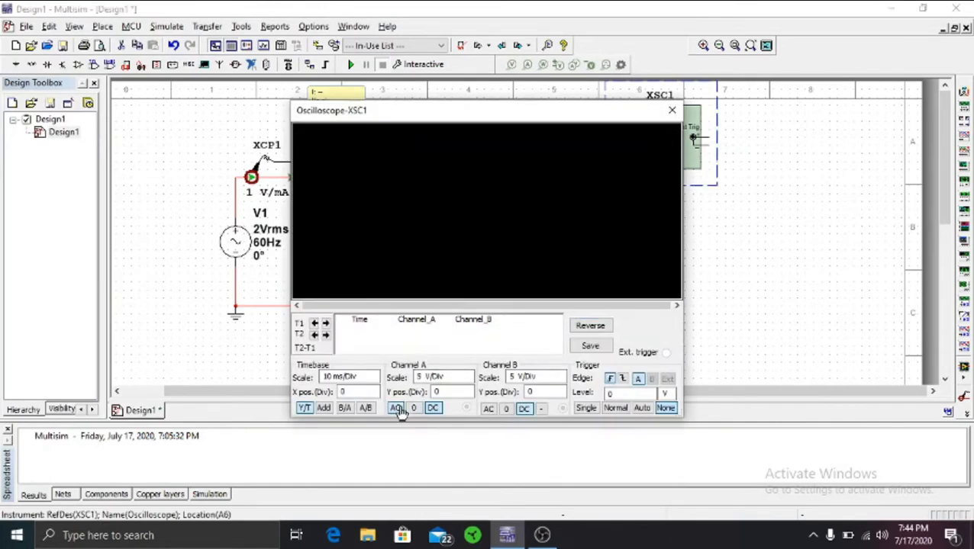
click(489, 409)
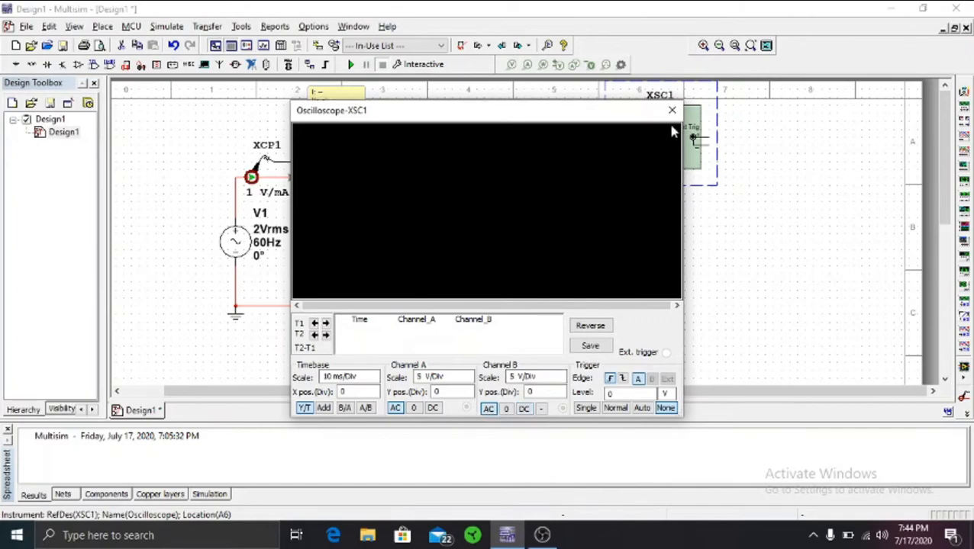
click(672, 110)
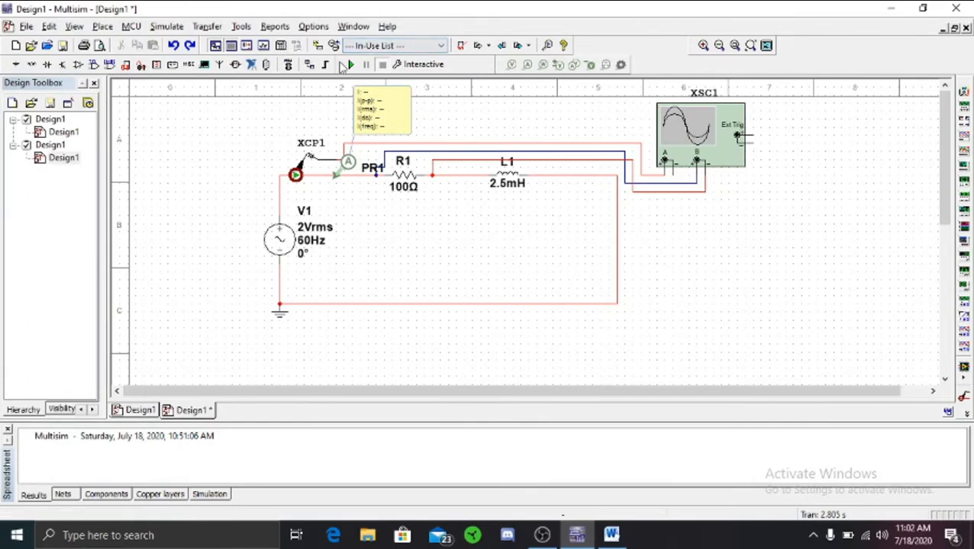
- Run the simulation and examine the current and resistor voltage waveforms on the oscilloscope, using Single trigger mode
click(348, 65)
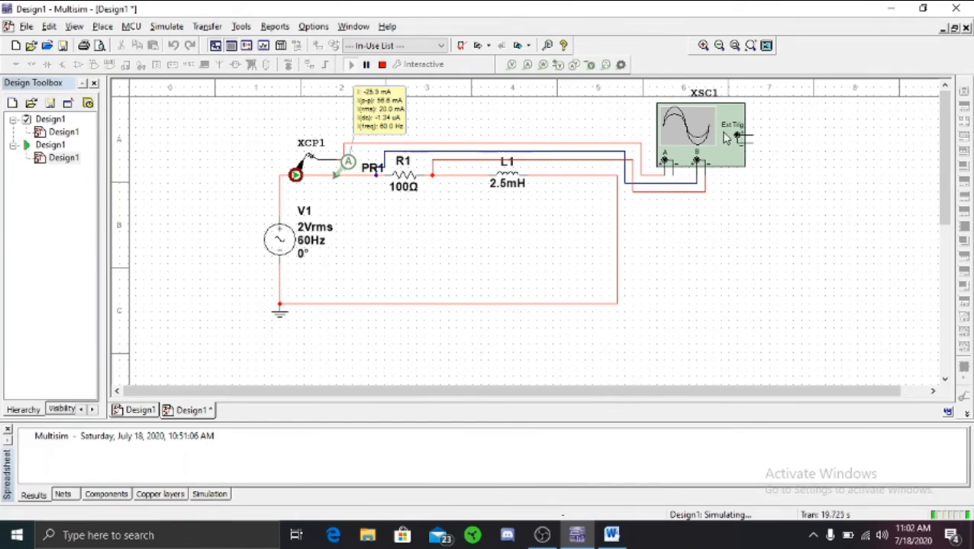
double_click(701, 145)
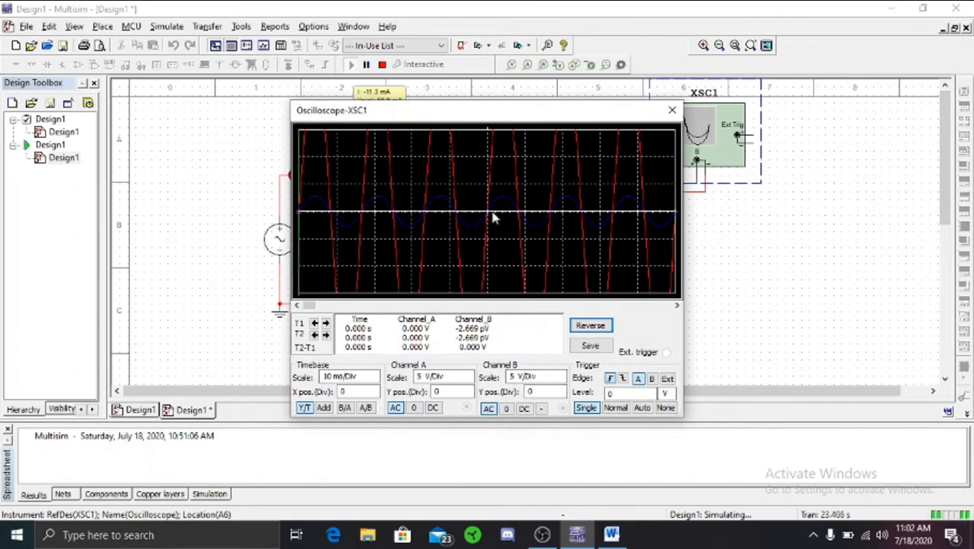
click(587, 409)
click(665, 409)
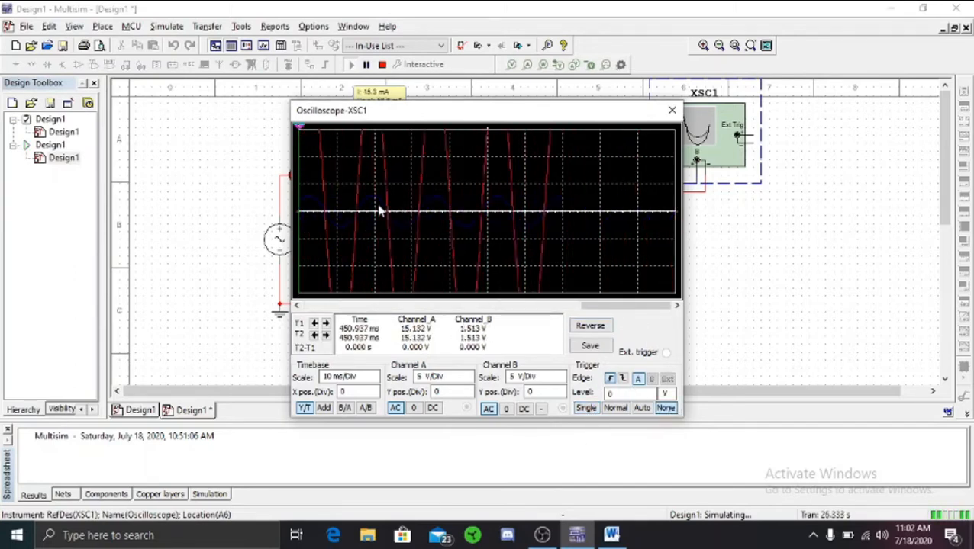
click(588, 409)
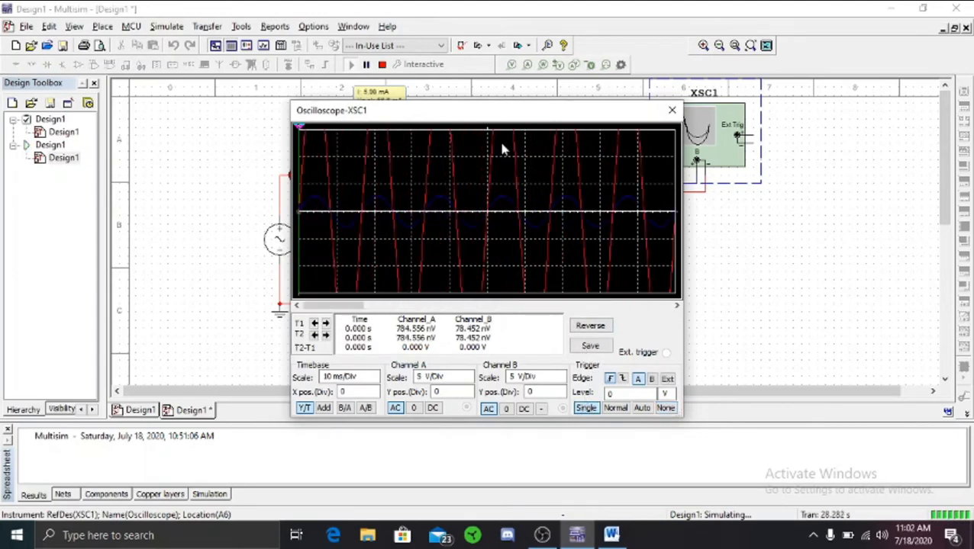
click(671, 111)
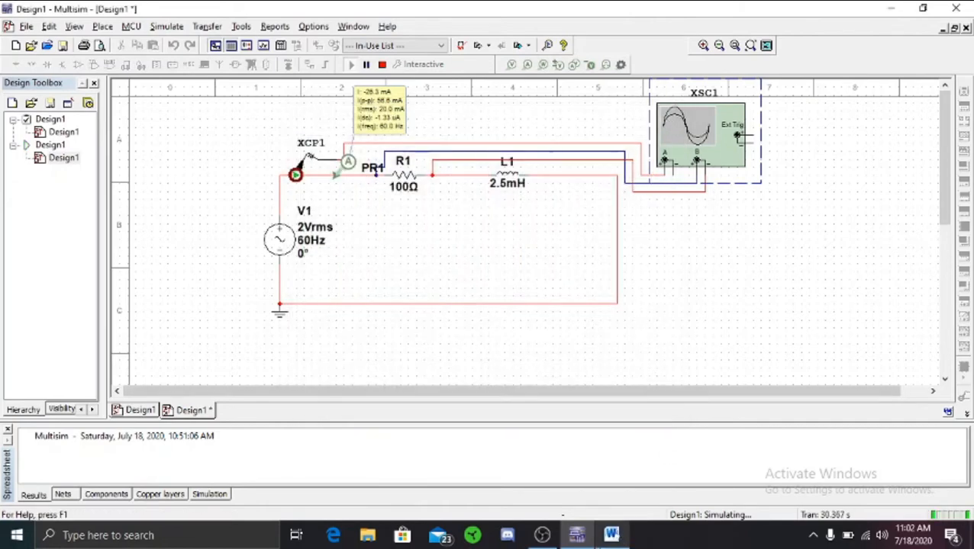
- Switch to the Word lab module and review the V, R, L and I table under Gambar 6.4
click(611, 536)
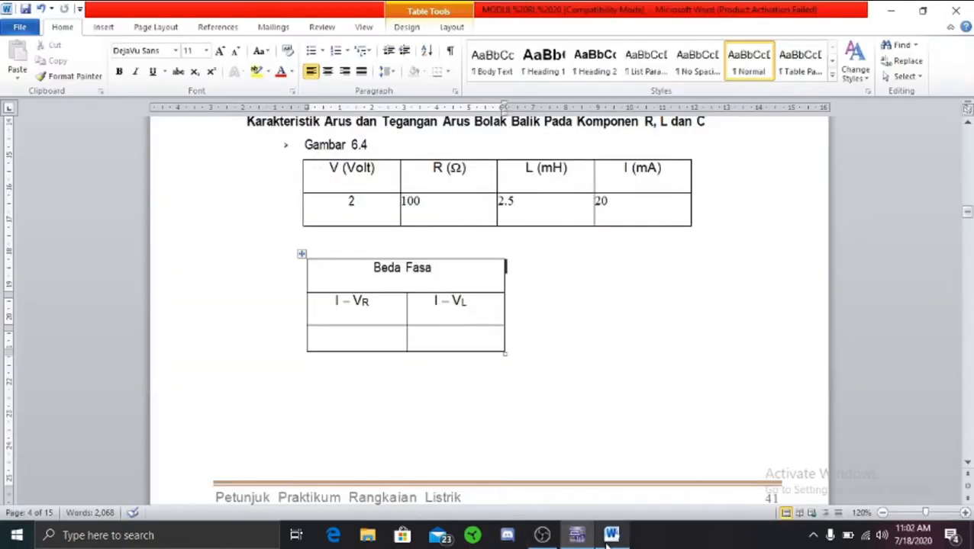
click(354, 200)
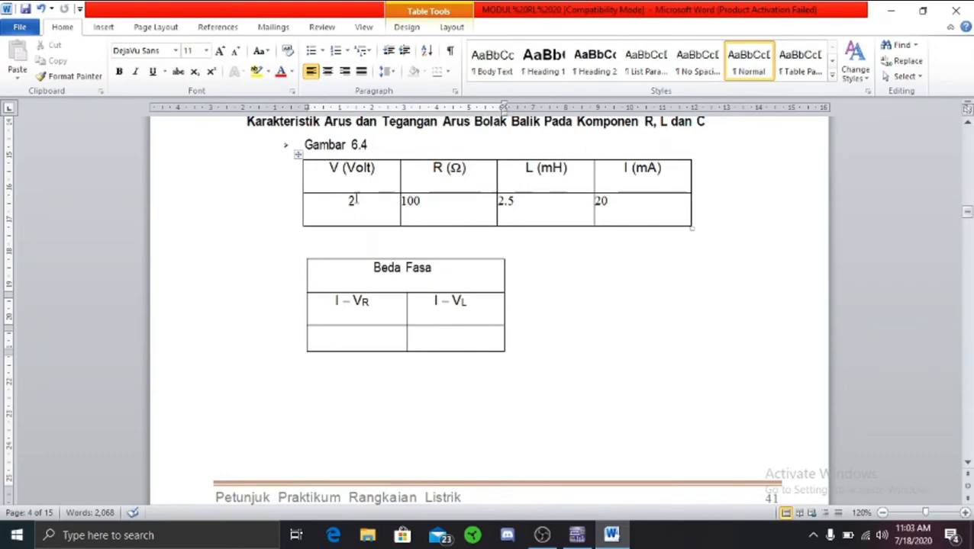
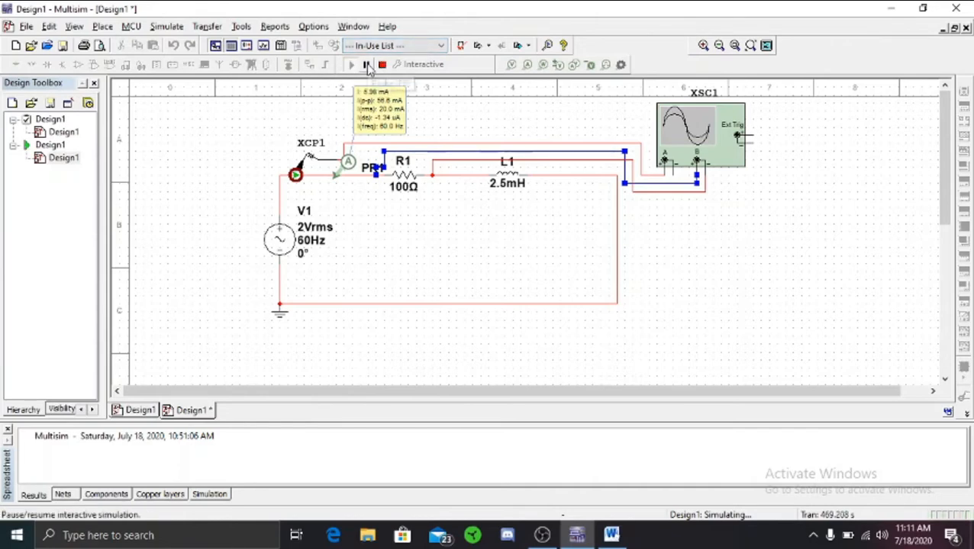
- Pause and resume the running simulation, and stop it
click(367, 65)
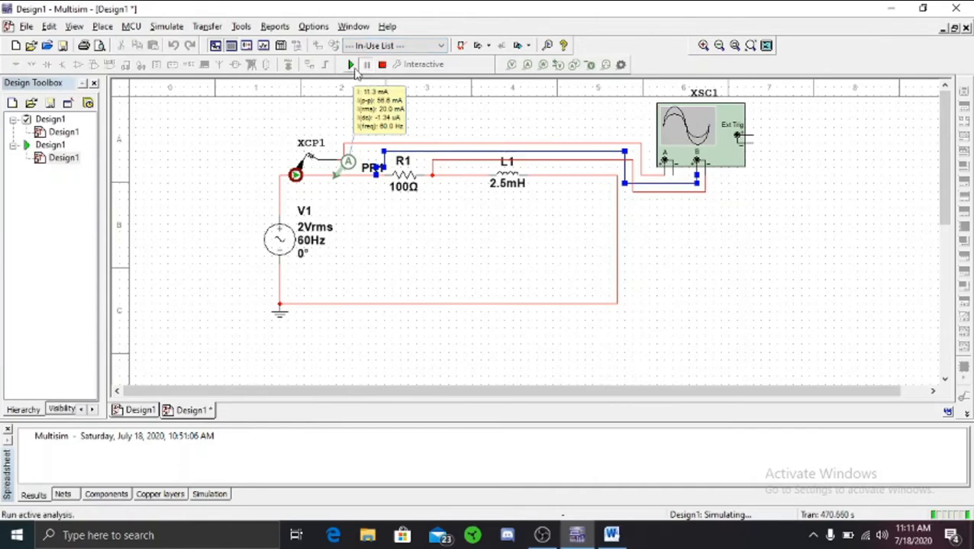
click(357, 67)
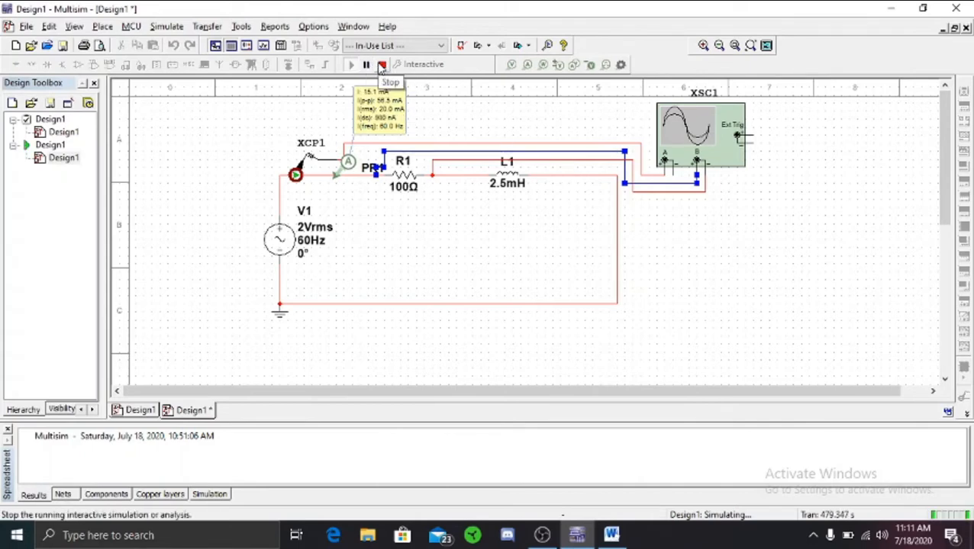
click(382, 66)
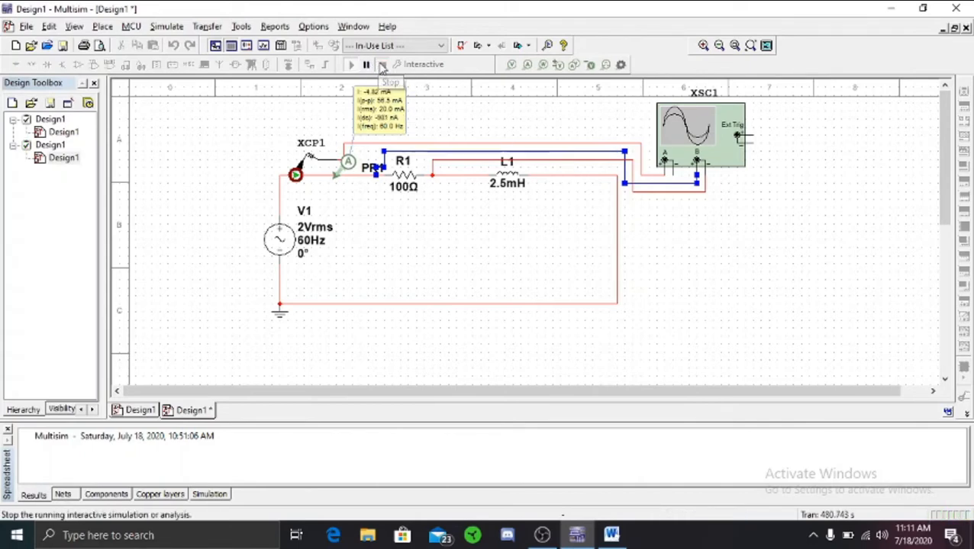
- Delete both wires connecting oscilloscope channel B across resistor R1
right_click(389, 152)
click(396, 158)
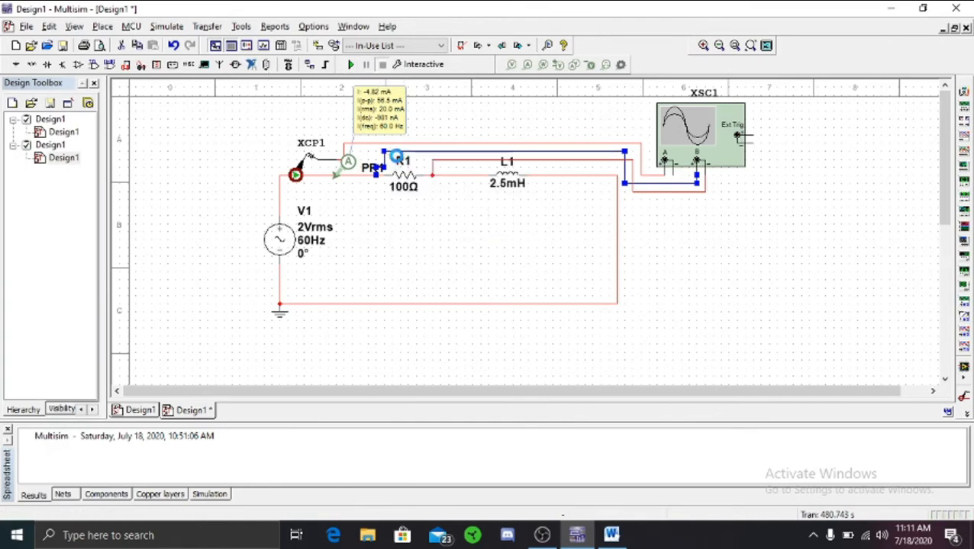
right_click(446, 159)
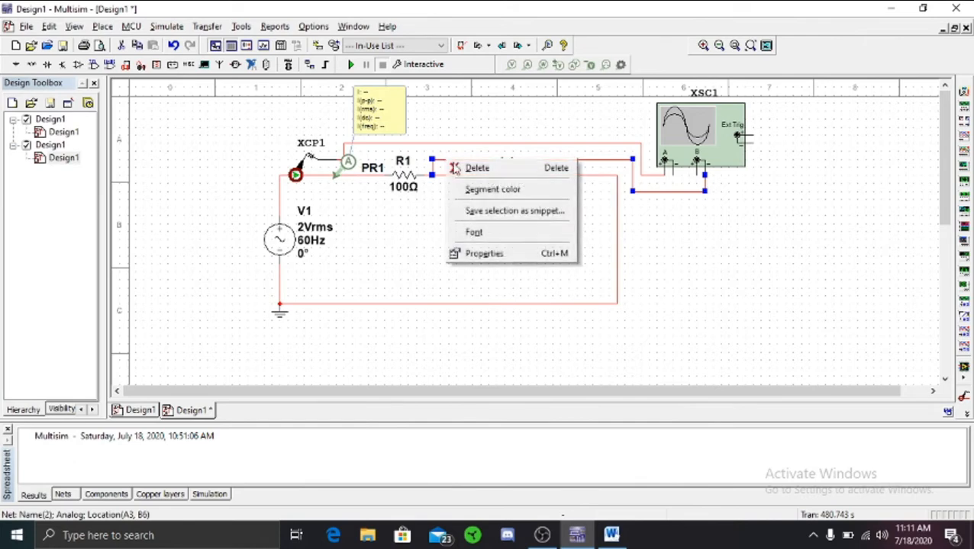
click(461, 166)
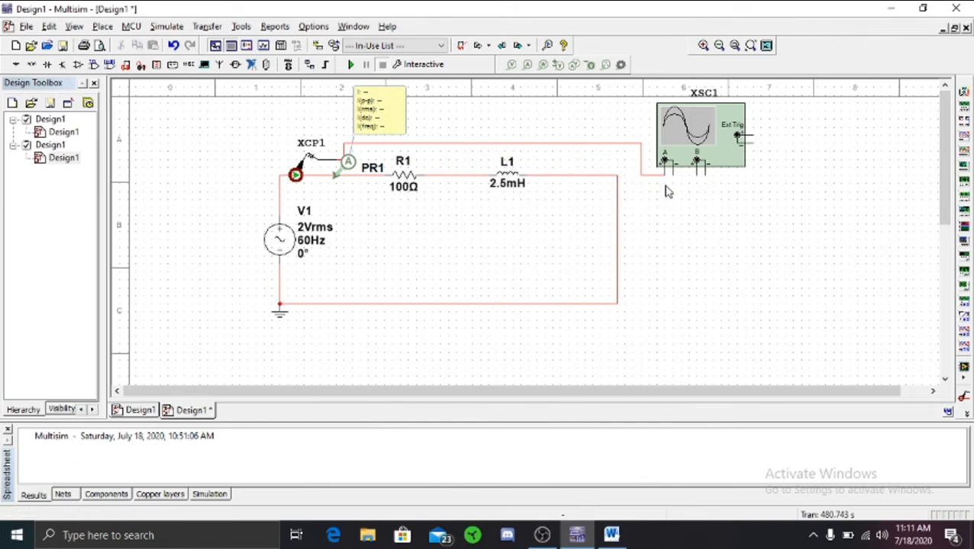
- Wire oscilloscope channel B across inductor L1, with the positive terminal on the resistor side and the negative terminal on the far side
click(697, 184)
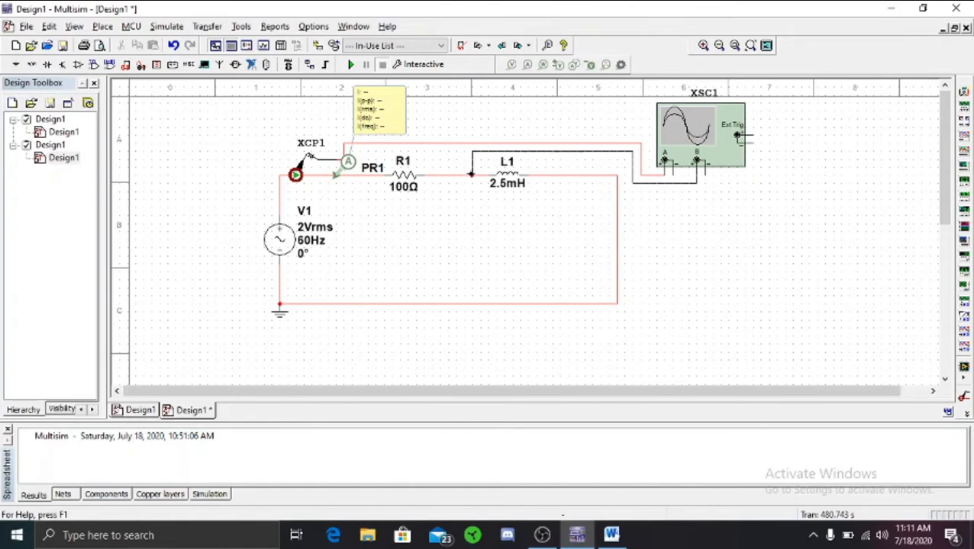
click(471, 174)
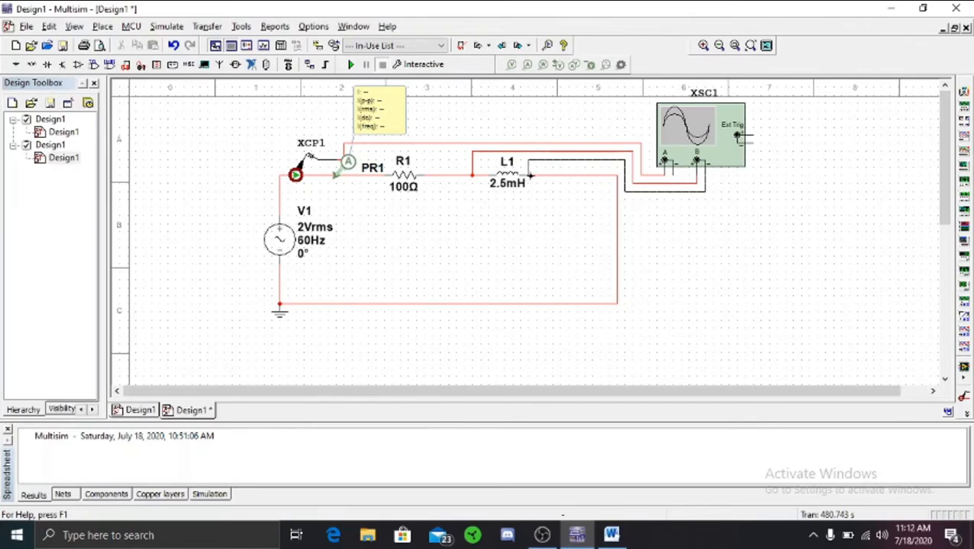
click(535, 175)
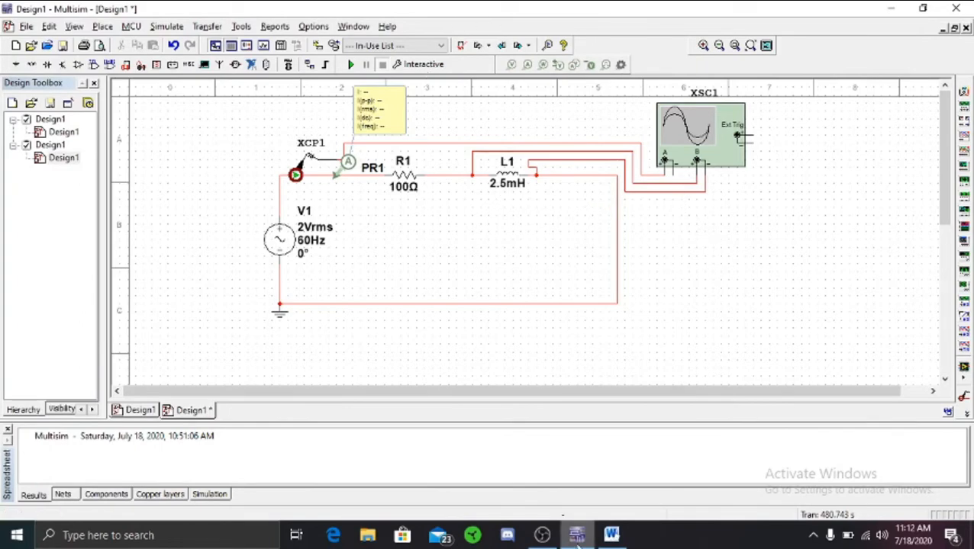
- Change the segment color of the wire from oscilloscope channel B's positive terminal to the R1–L1 node to blue
scroll(645, 277, up, 1)
scroll(647, 282, down, 2)
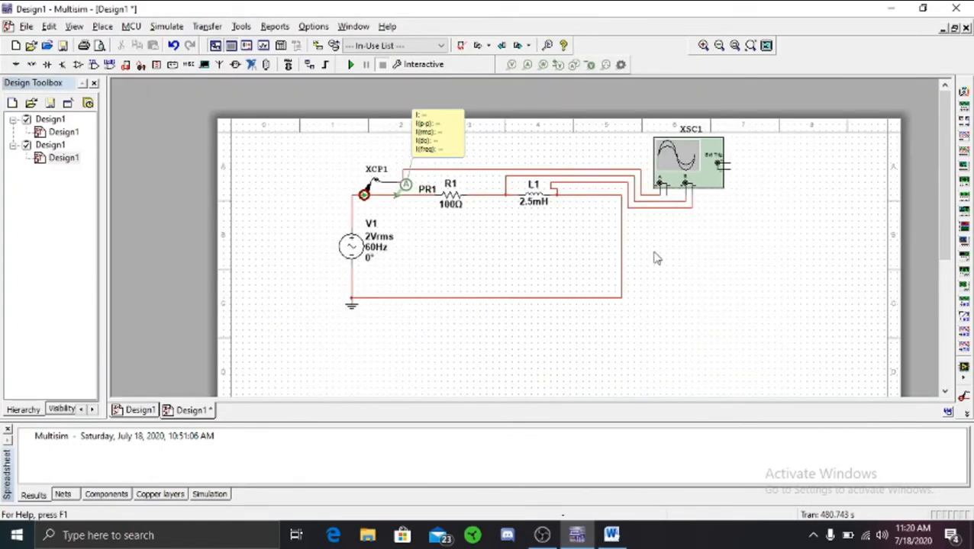
scroll(654, 259, up, 1)
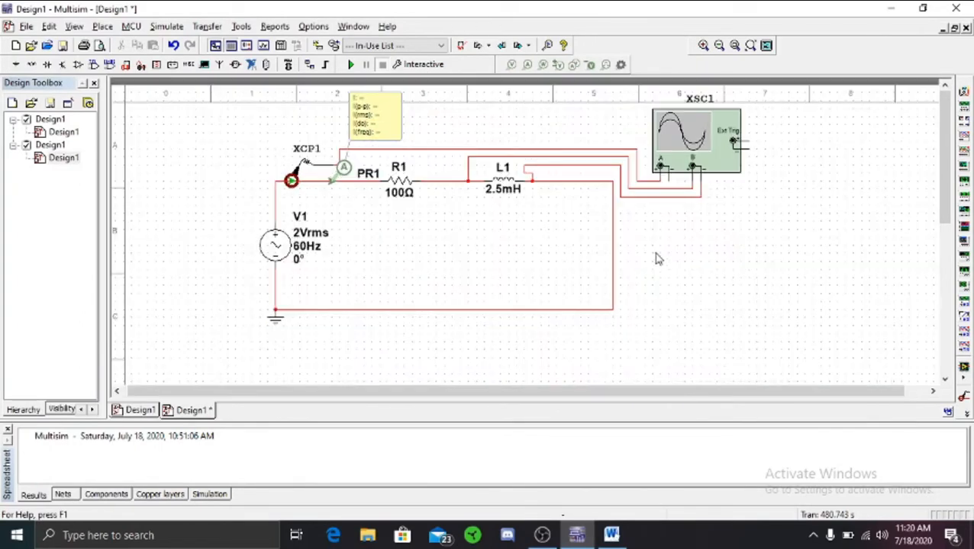
click(490, 157)
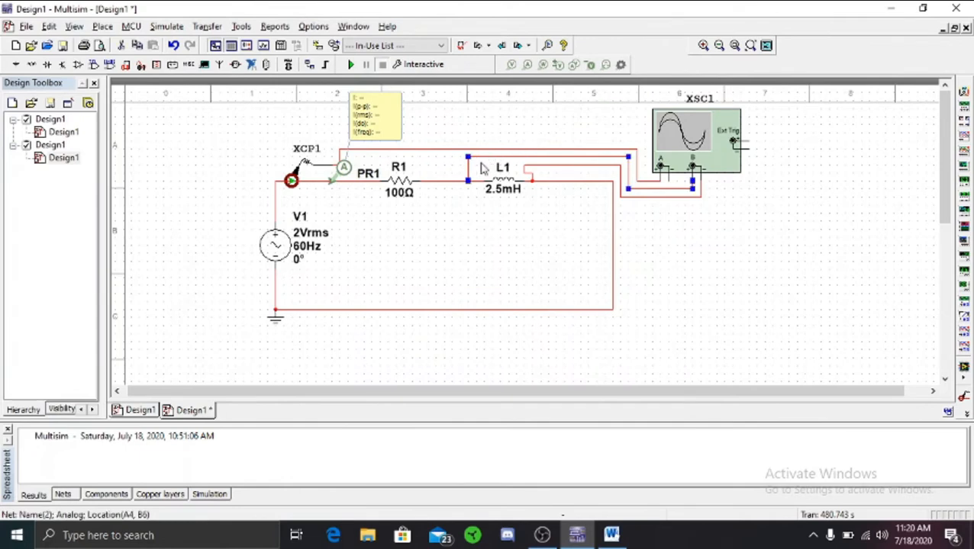
right_click(480, 157)
key(Escape)
right_click(486, 157)
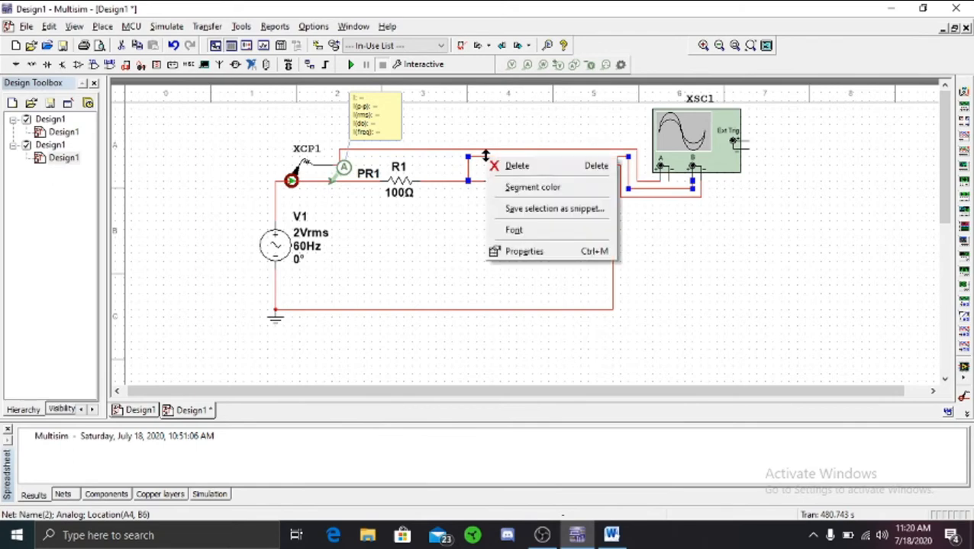
click(508, 190)
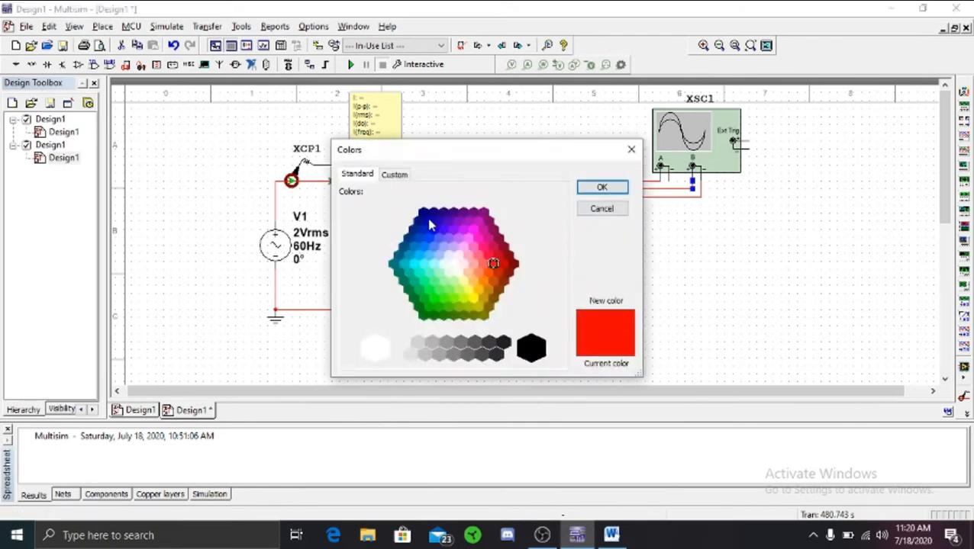
click(428, 220)
click(594, 188)
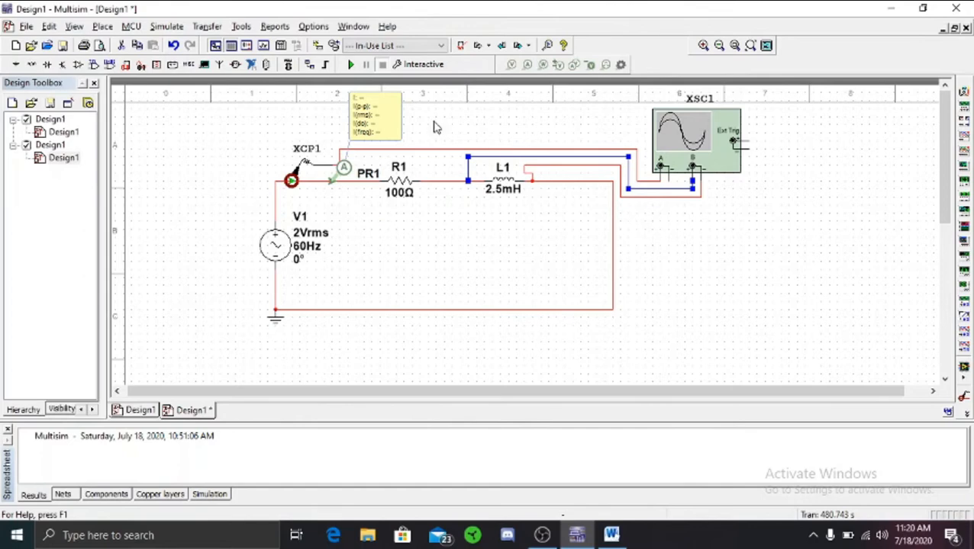
- Run the simulation, open oscilloscope XSC1 and set its channel A scale to 20 V/Div
click(351, 66)
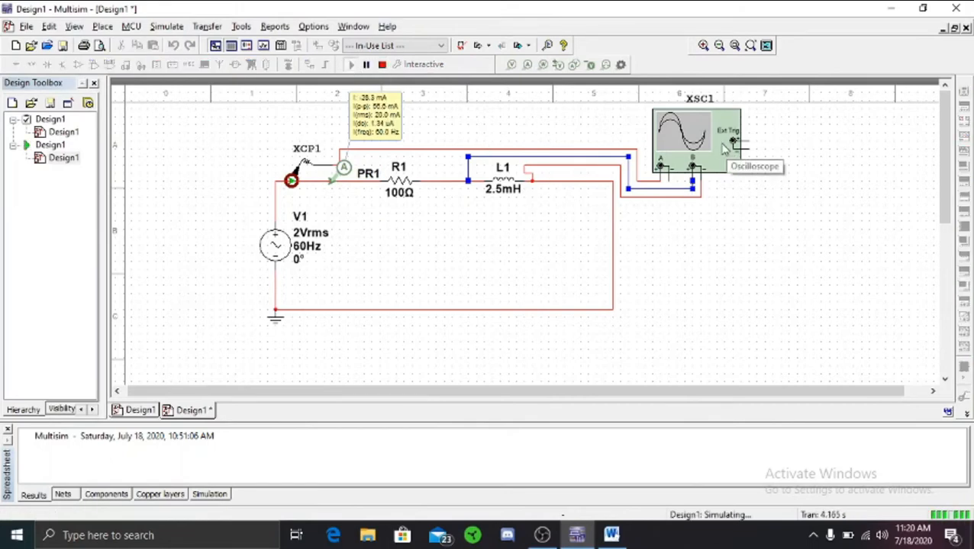
double_click(704, 145)
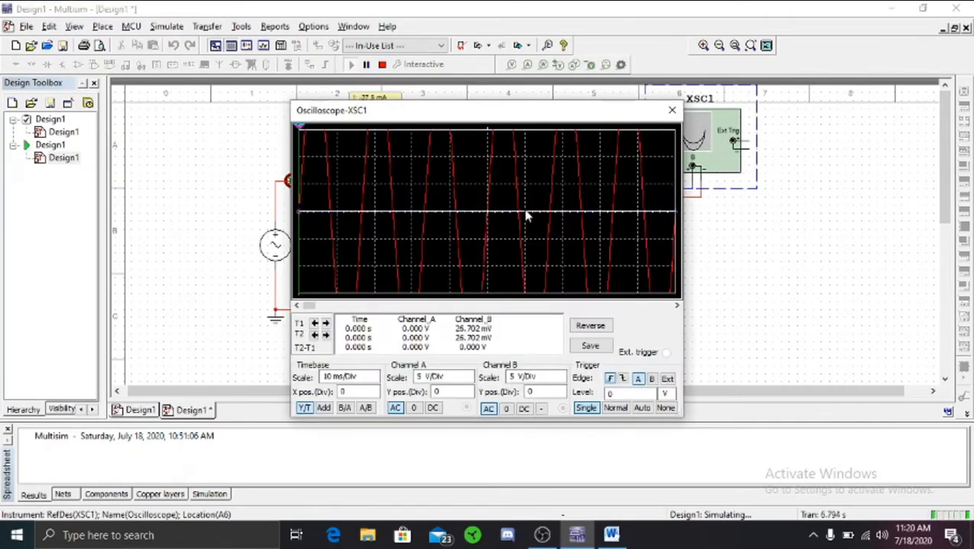
click(448, 380)
click(468, 381)
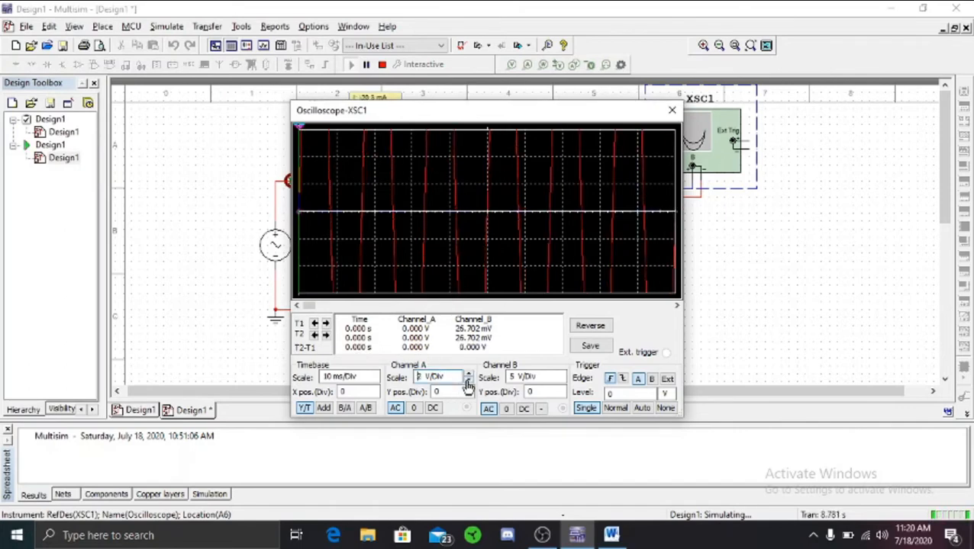
click(468, 382)
click(467, 381)
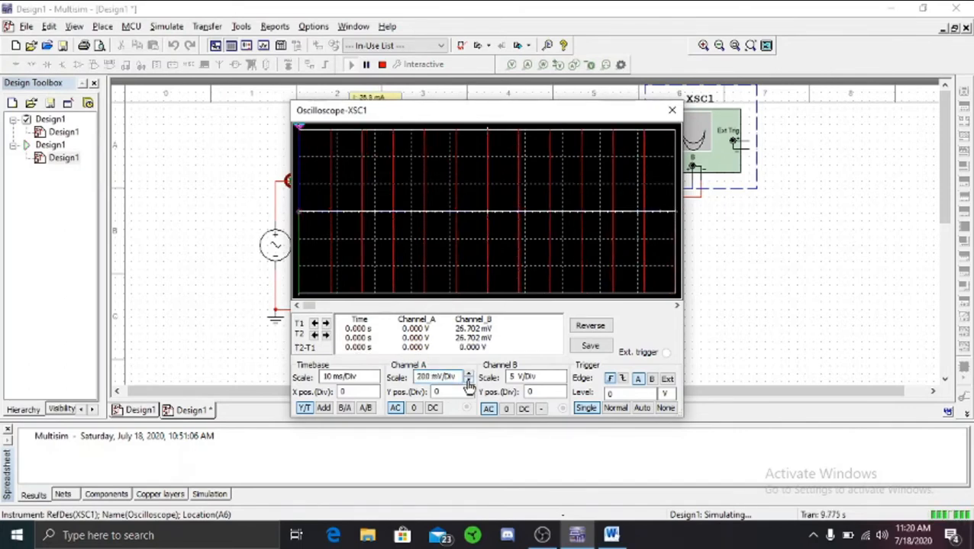
click(468, 382)
click(469, 375)
click(468, 375)
click(469, 375)
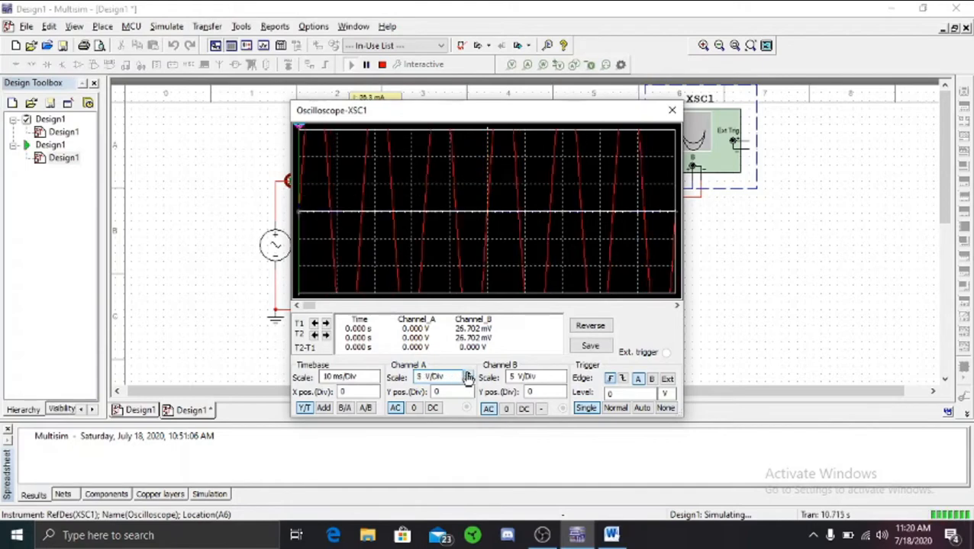
click(469, 374)
click(469, 375)
click(469, 376)
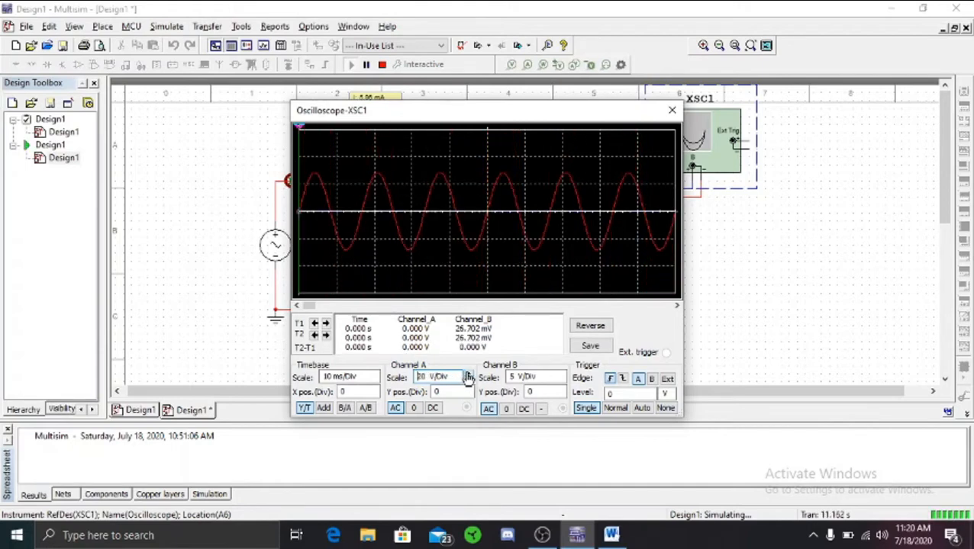
- Set the oscilloscope's channel B scale to 20 mV/Div
click(561, 375)
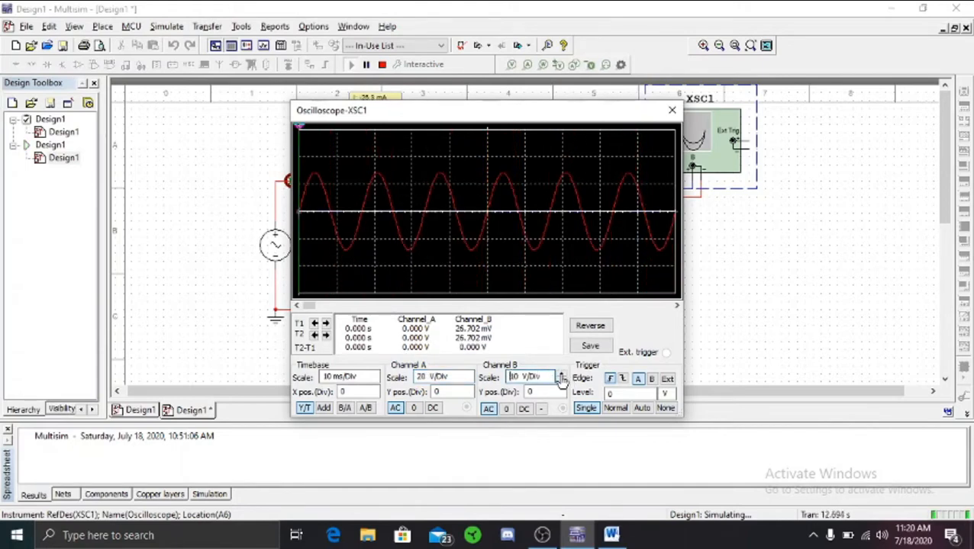
click(561, 376)
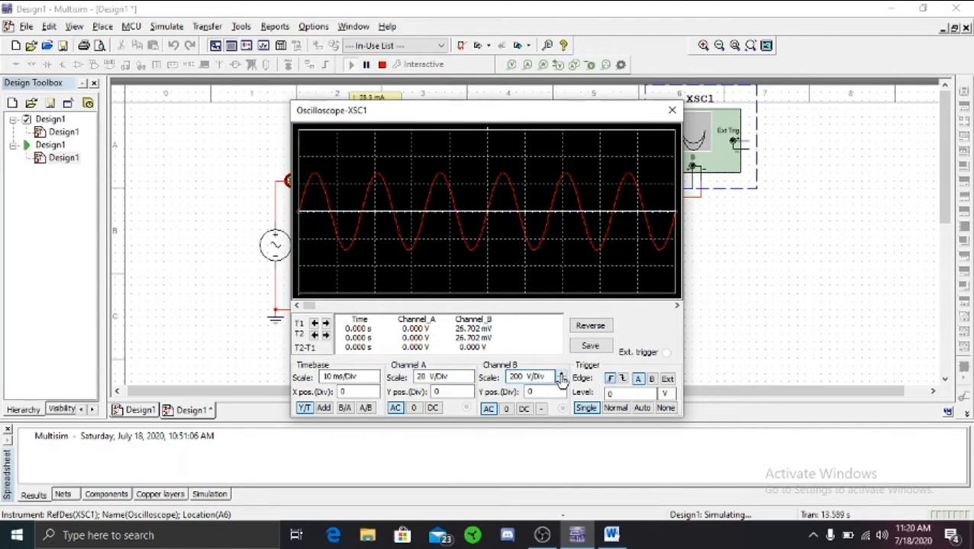
click(561, 376)
click(561, 375)
click(561, 375)
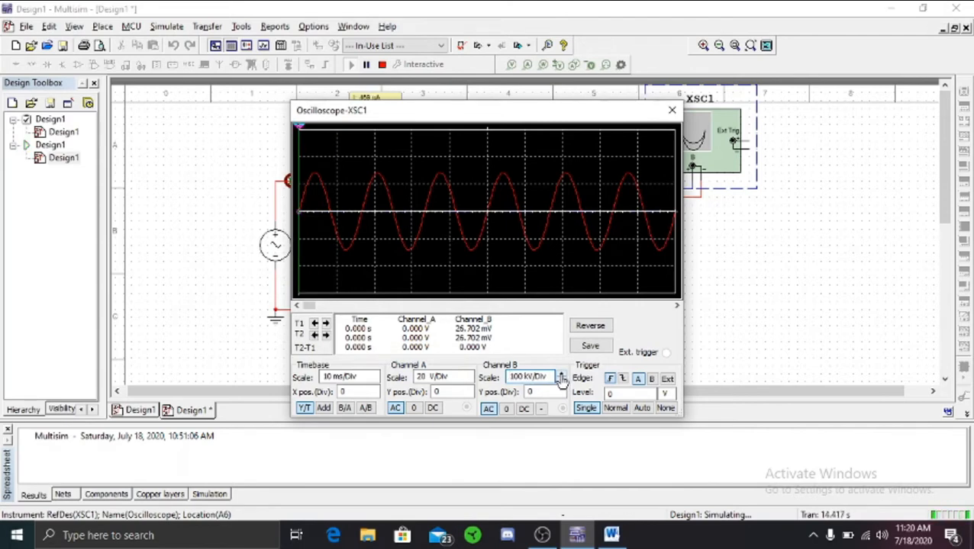
click(561, 376)
click(561, 377)
click(561, 376)
click(561, 376)
click(561, 376)
click(561, 377)
click(561, 376)
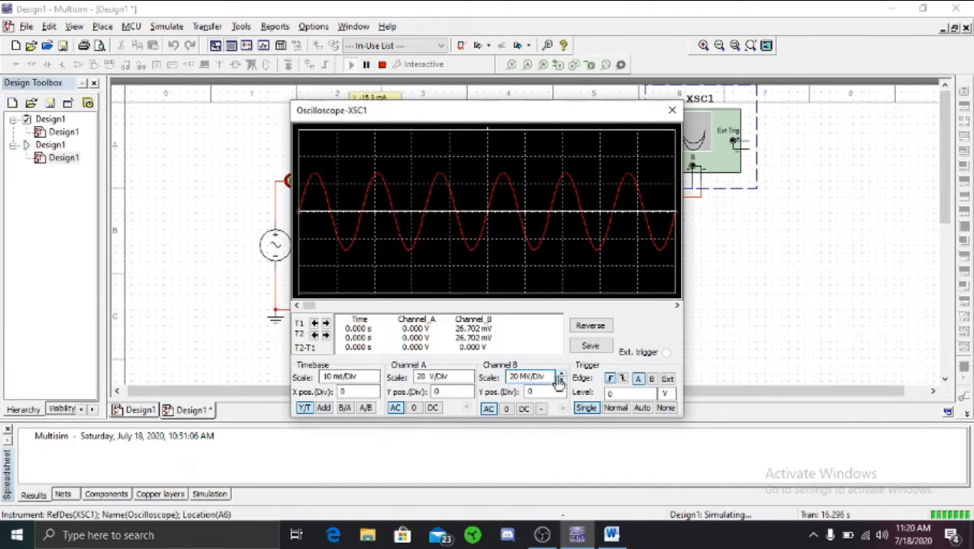
click(561, 381)
click(561, 381)
click(561, 381)
click(561, 380)
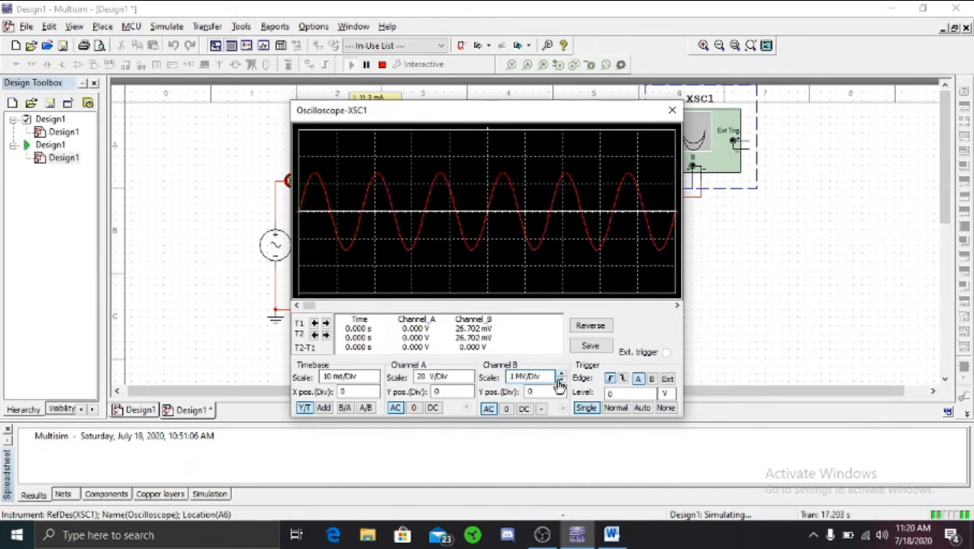
click(561, 380)
click(561, 381)
click(561, 381)
click(561, 381)
click(560, 381)
click(560, 381)
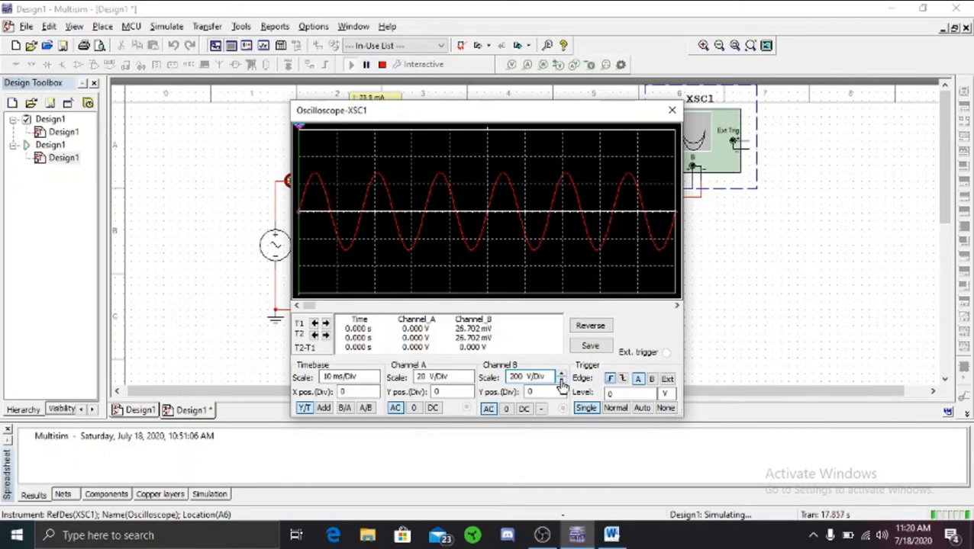
click(561, 381)
click(561, 381)
click(561, 381)
click(561, 382)
click(561, 382)
click(560, 381)
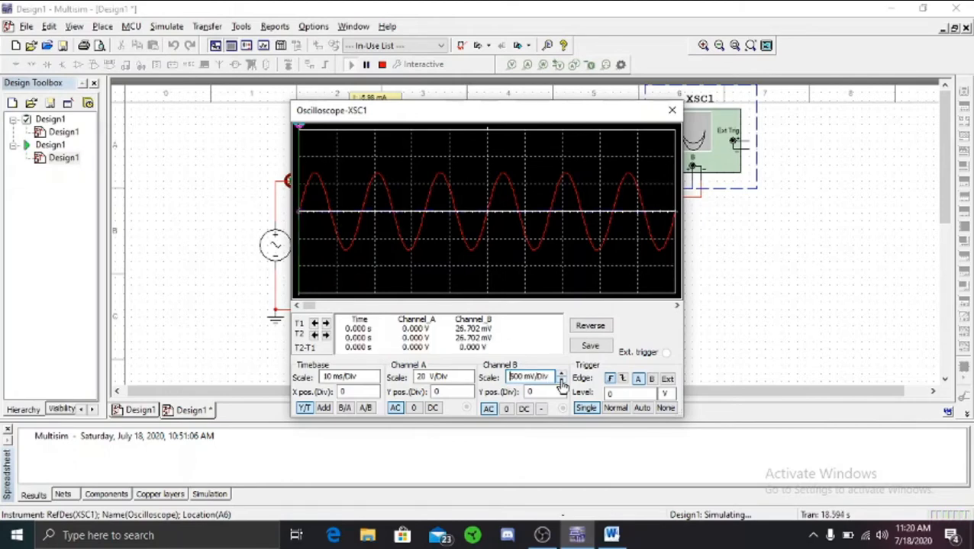
click(561, 382)
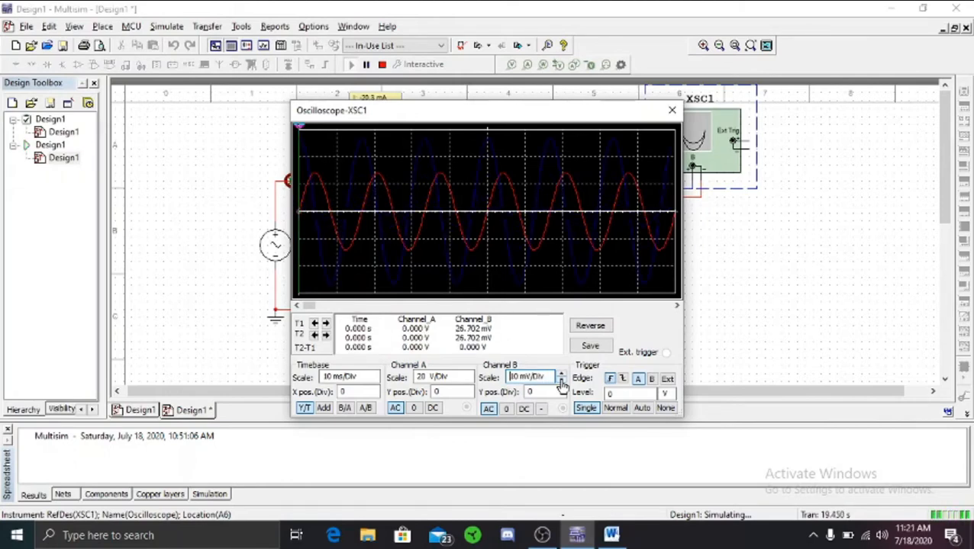
click(561, 378)
click(561, 377)
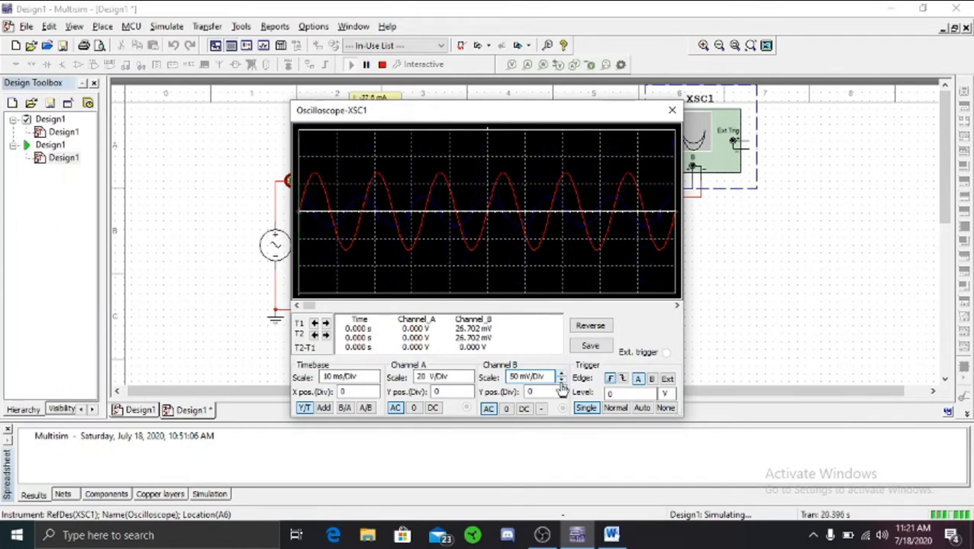
click(561, 381)
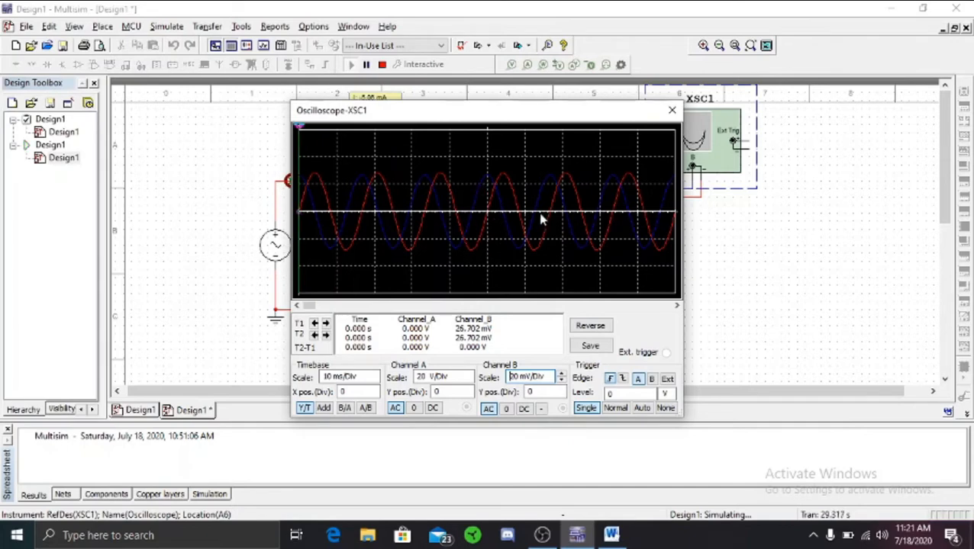
- Reverse the oscilloscope display background to compare the current and inductor voltage traces, and close the oscilloscope window
click(586, 326)
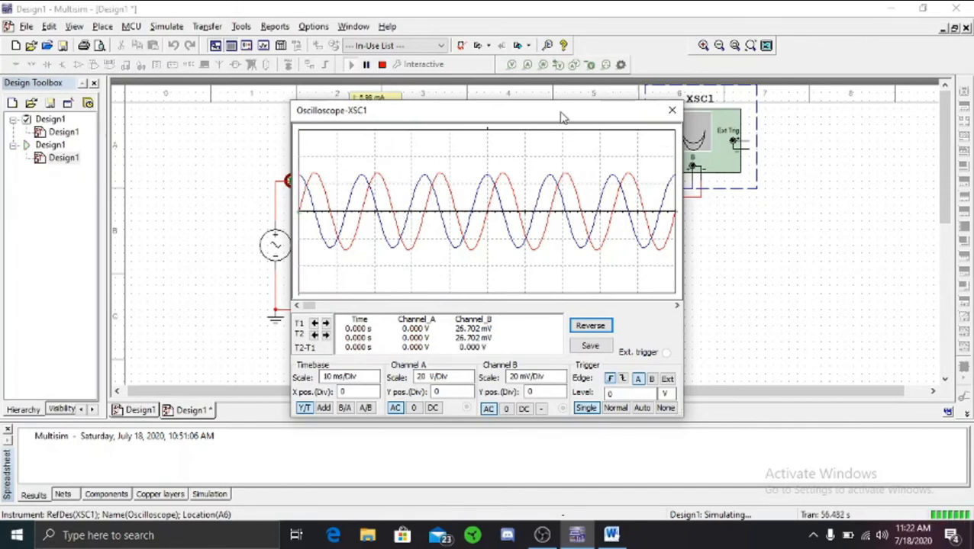
click(669, 113)
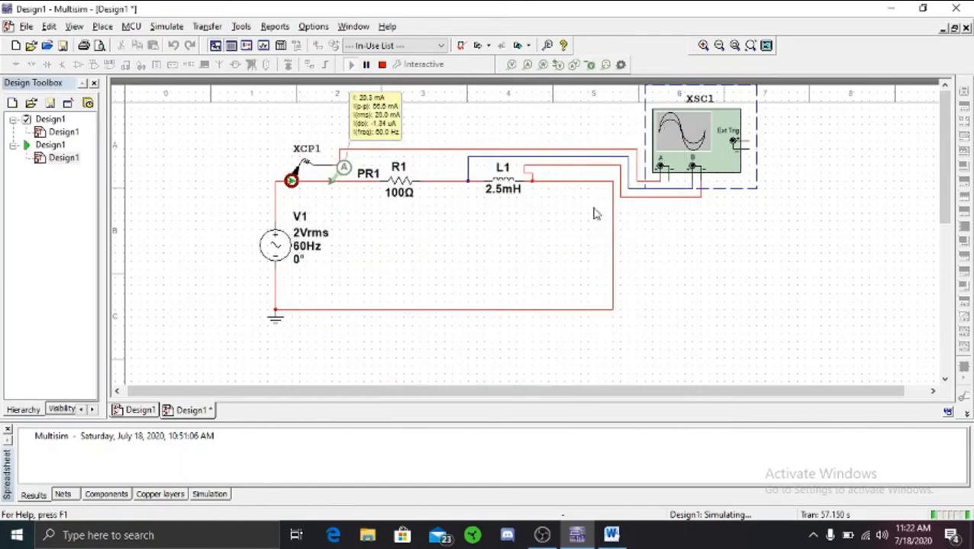
- Switch to the Word lab module and insert an equation with the fraction 2/8 in the I – VL cell of the Beda Fasa table
click(613, 535)
click(442, 341)
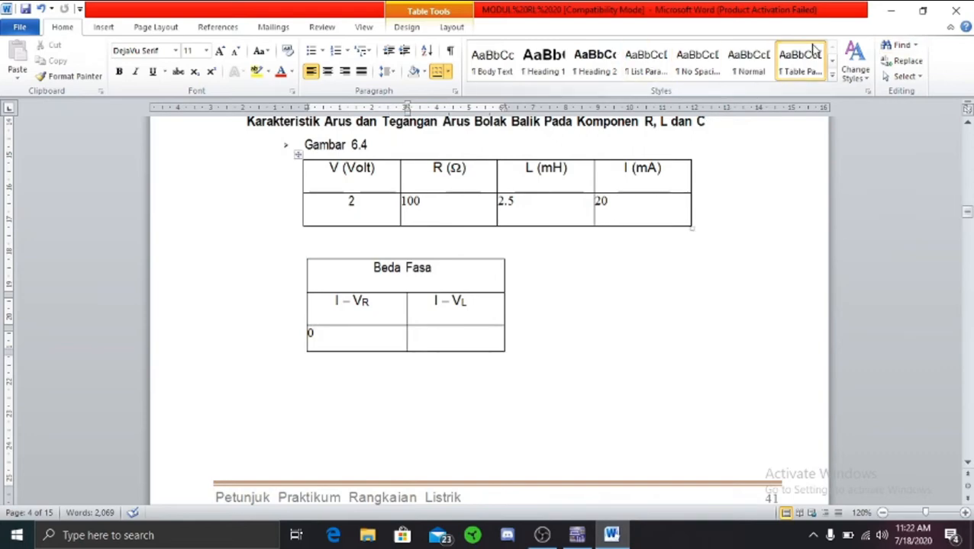
click(100, 29)
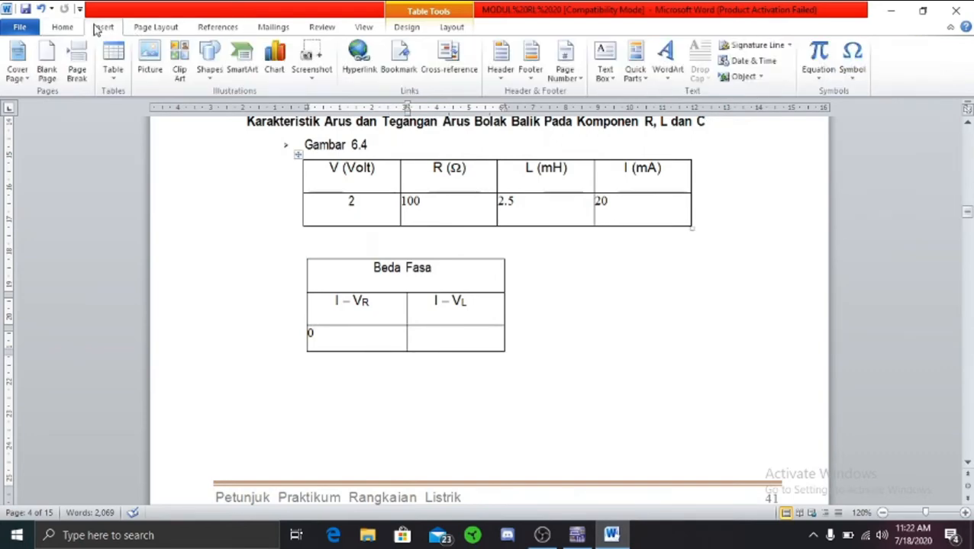
click(818, 55)
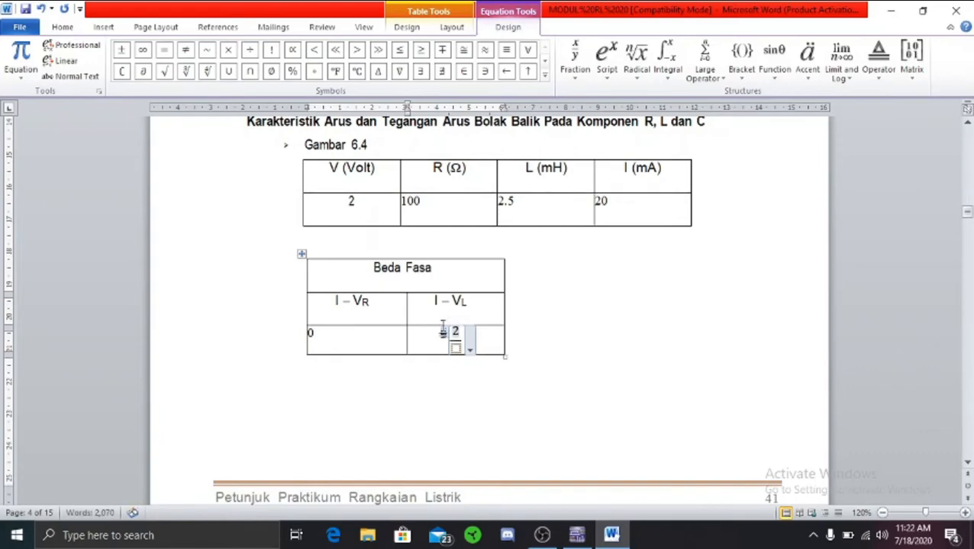
text(2)
click(459, 349)
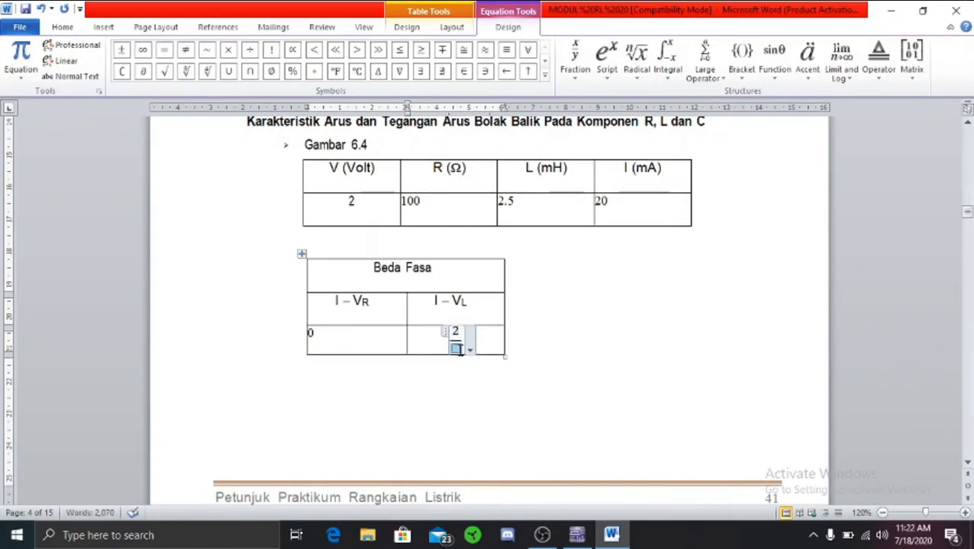
text(8)
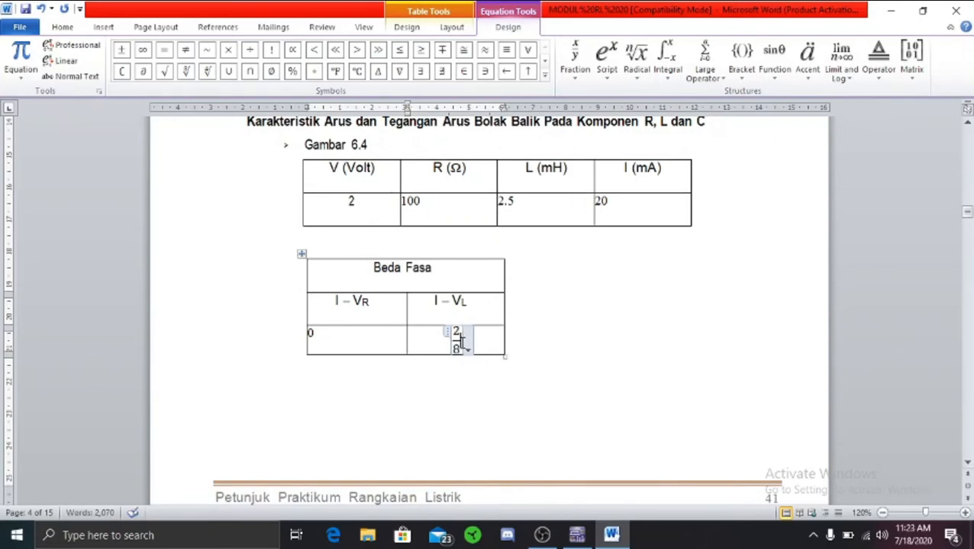
- Extend the I – VL equation after the fraction with x360° = 90
key(Right)
text(x)
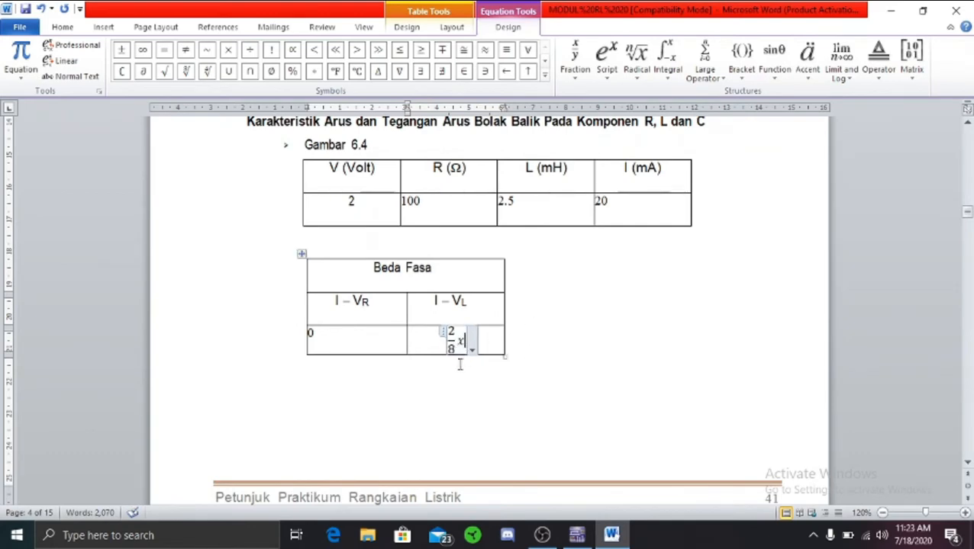
text(36)
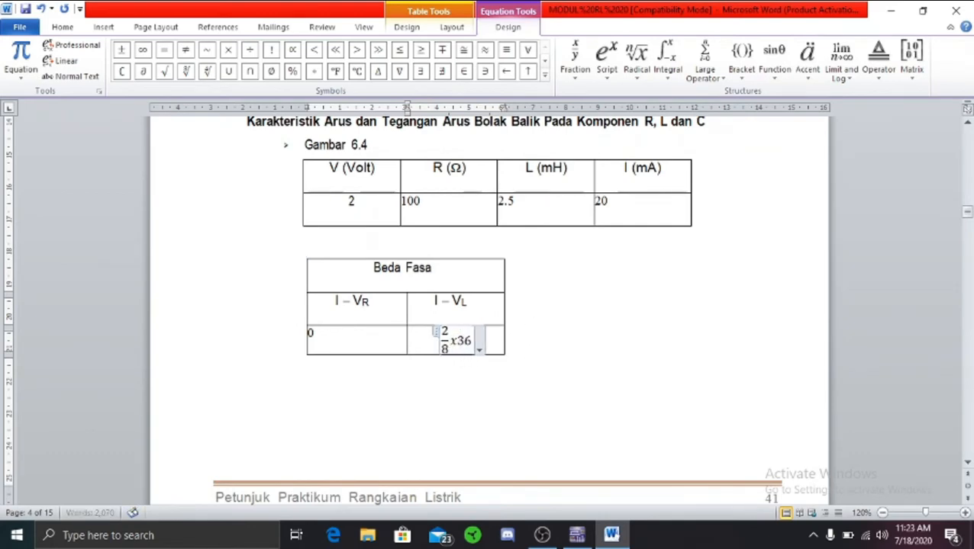
text(0)
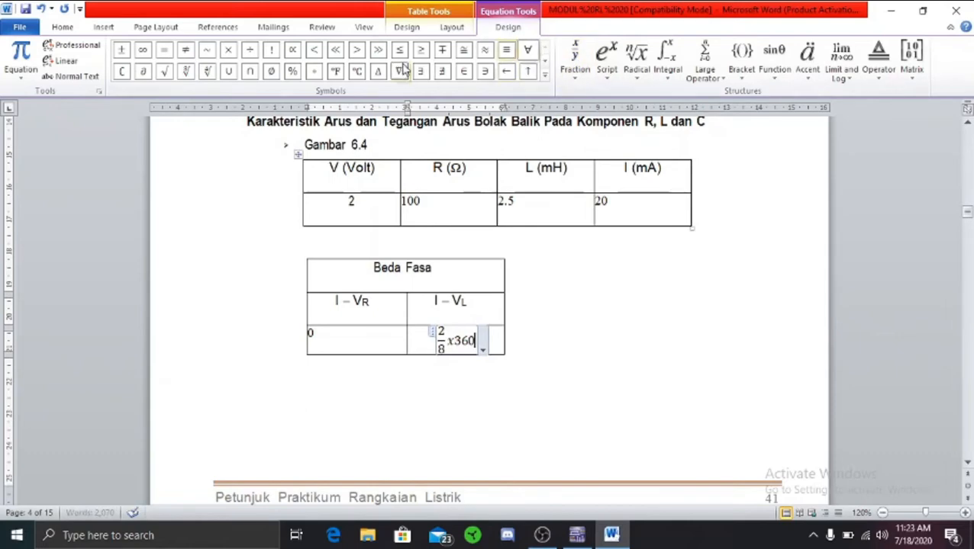
click(314, 71)
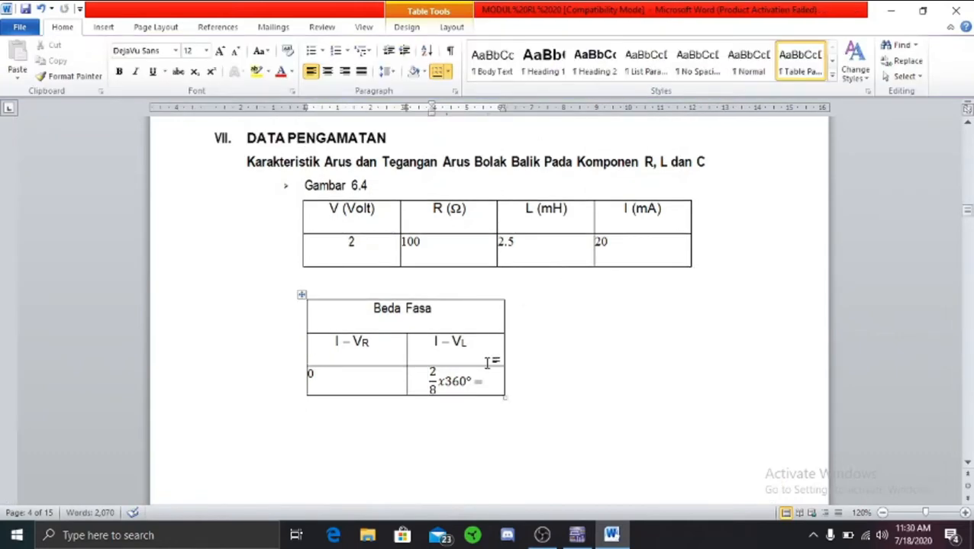
click(492, 385)
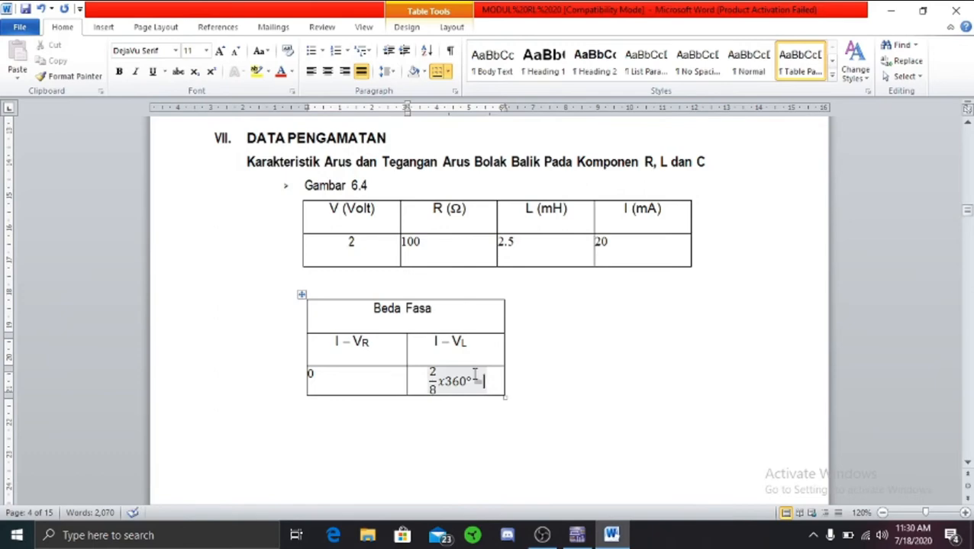
text(90)
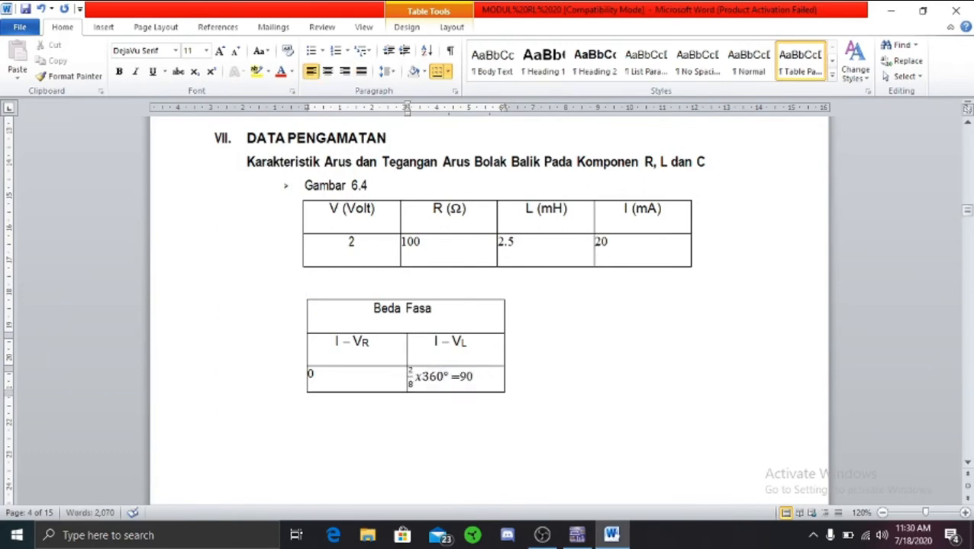
- Switch from the Word lab module to Multisim and stop the running simulation
scroll(500, 366, down, 3)
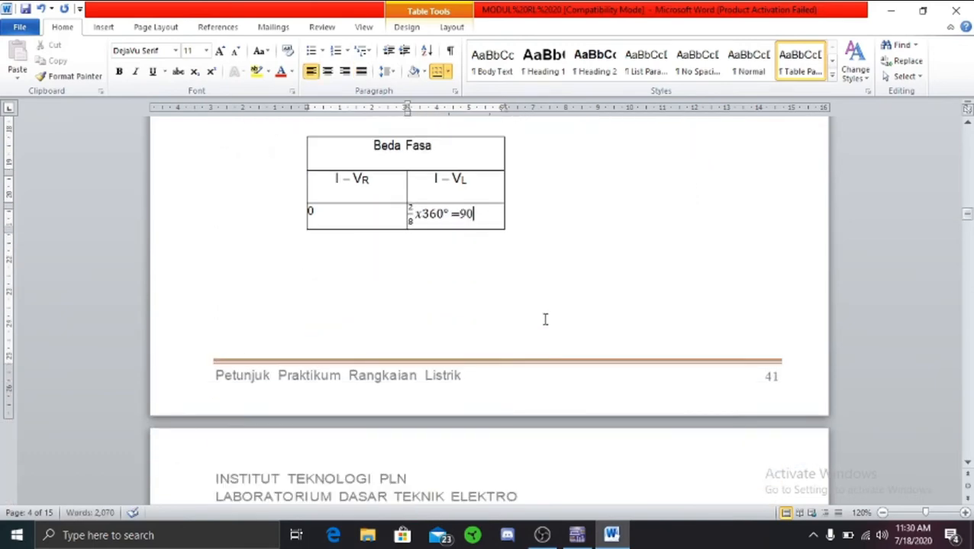
scroll(545, 319, up, 1)
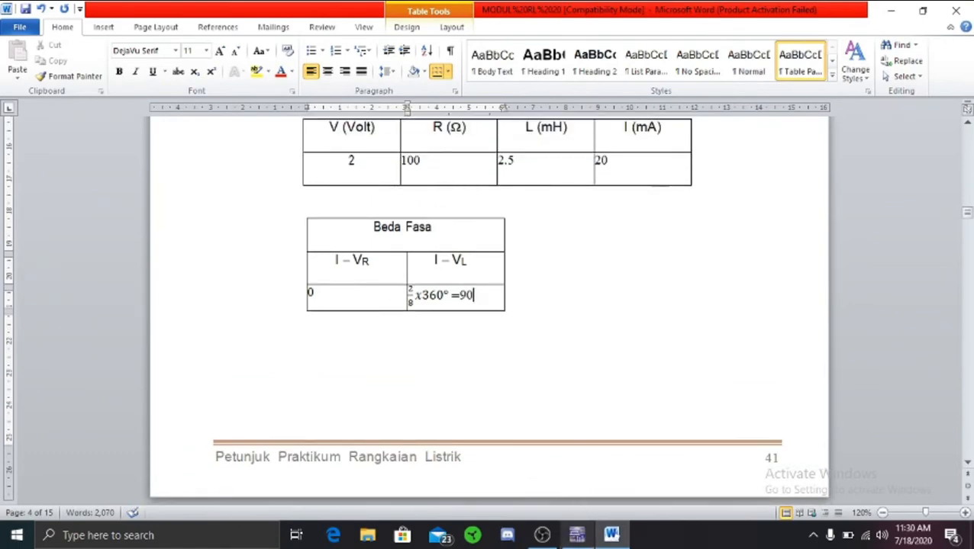
click(576, 535)
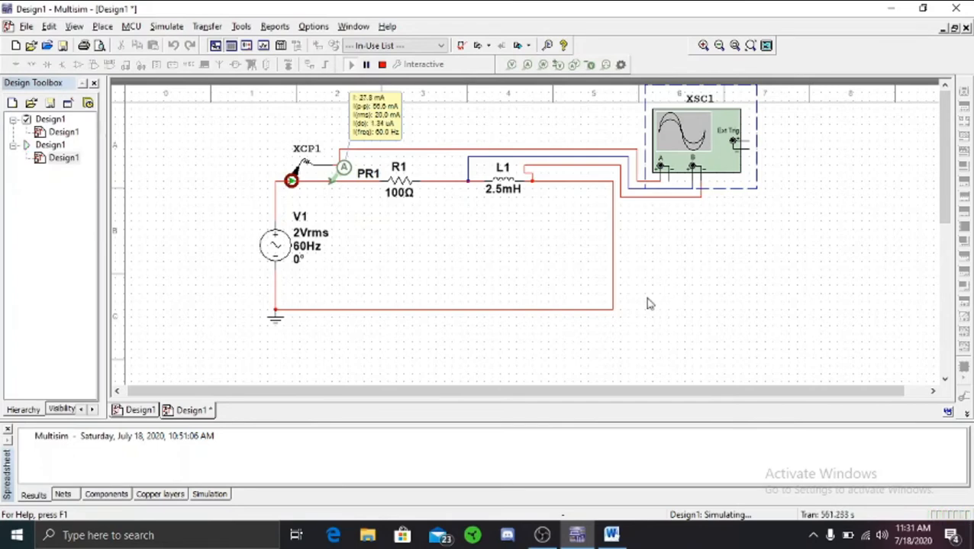
click(381, 64)
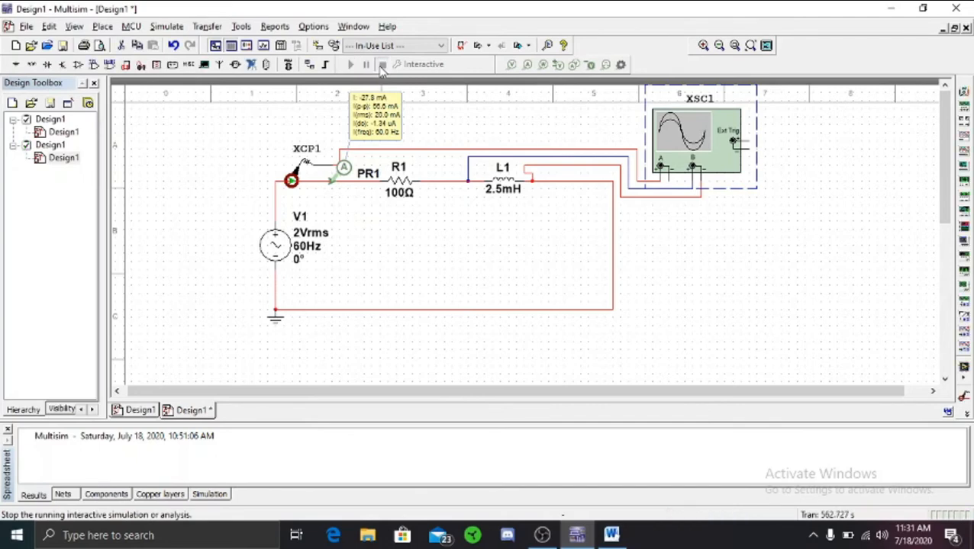
- Delete both oscilloscope channel B wires and the inductor L1 from the circuit
click(562, 158)
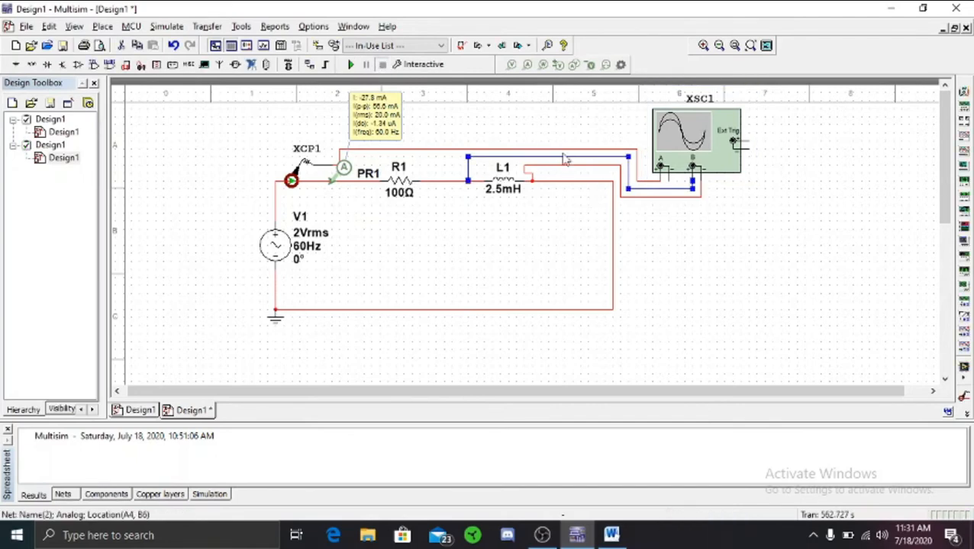
right_click(563, 158)
click(554, 162)
key(Delete)
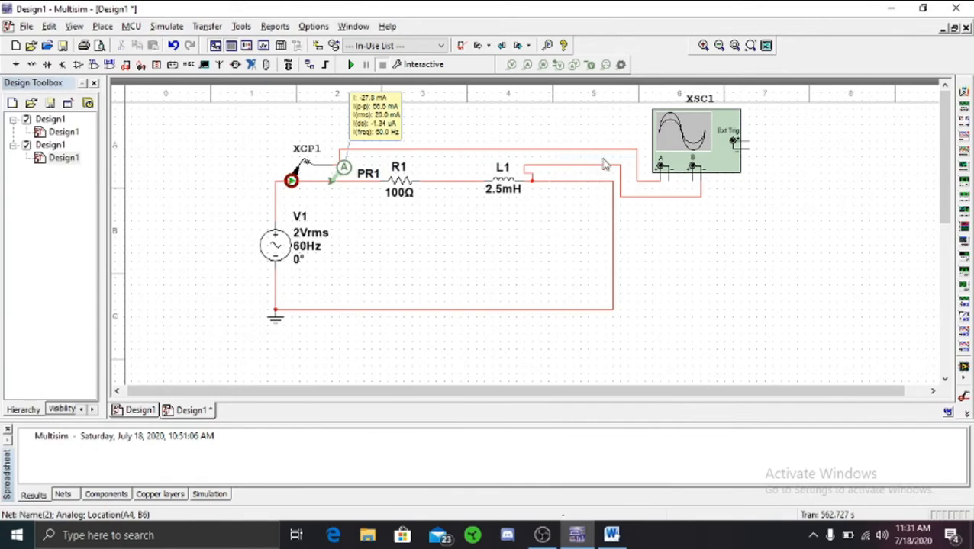
click(618, 177)
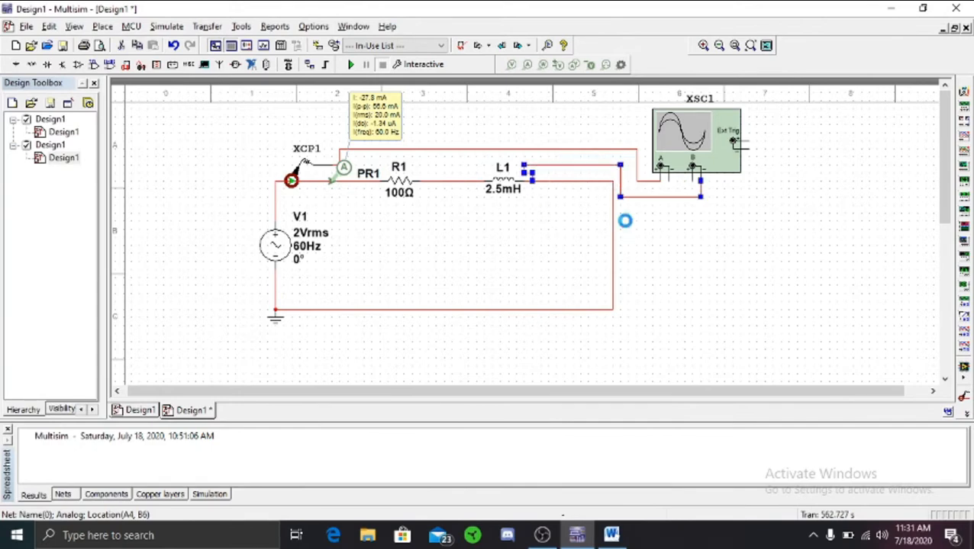
key(Delete)
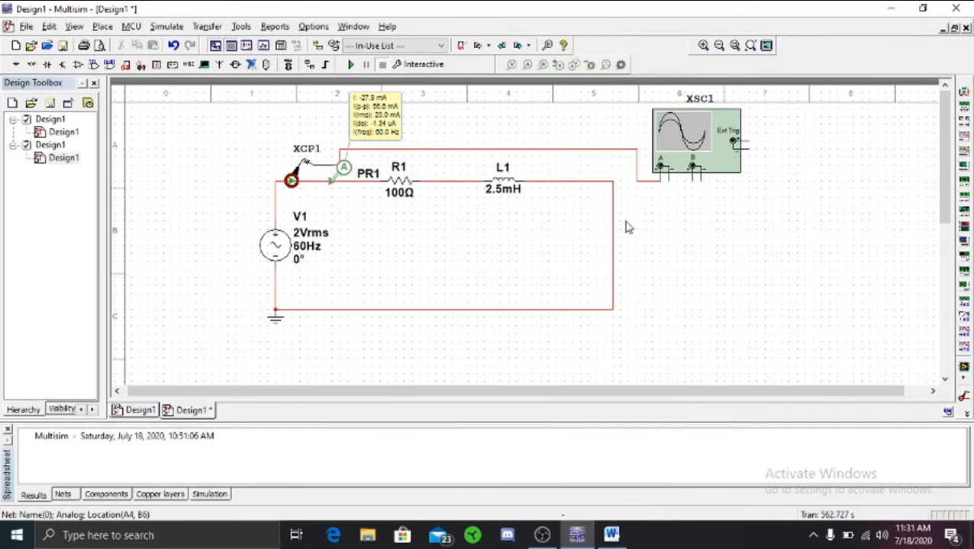
click(506, 183)
key(Delete)
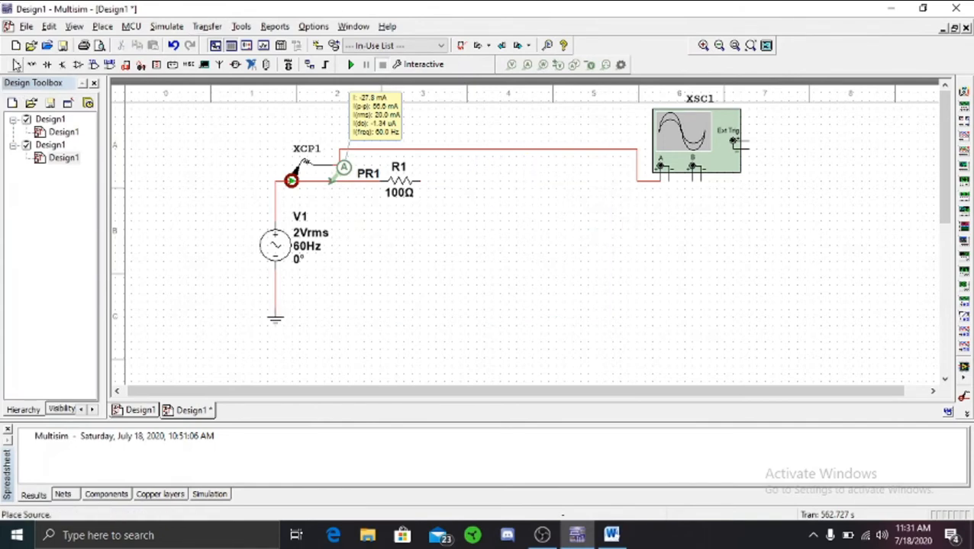
click(15, 64)
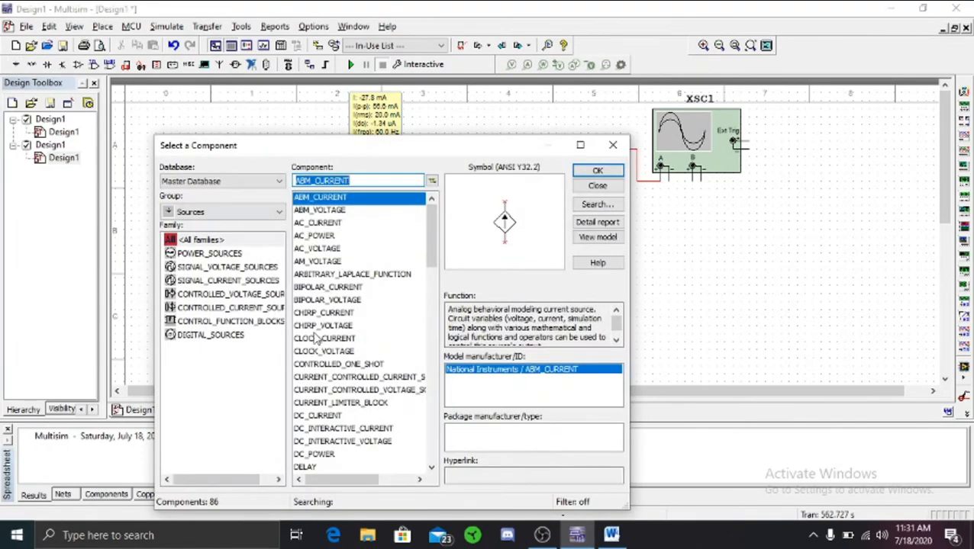
scroll(319, 280, down, 10)
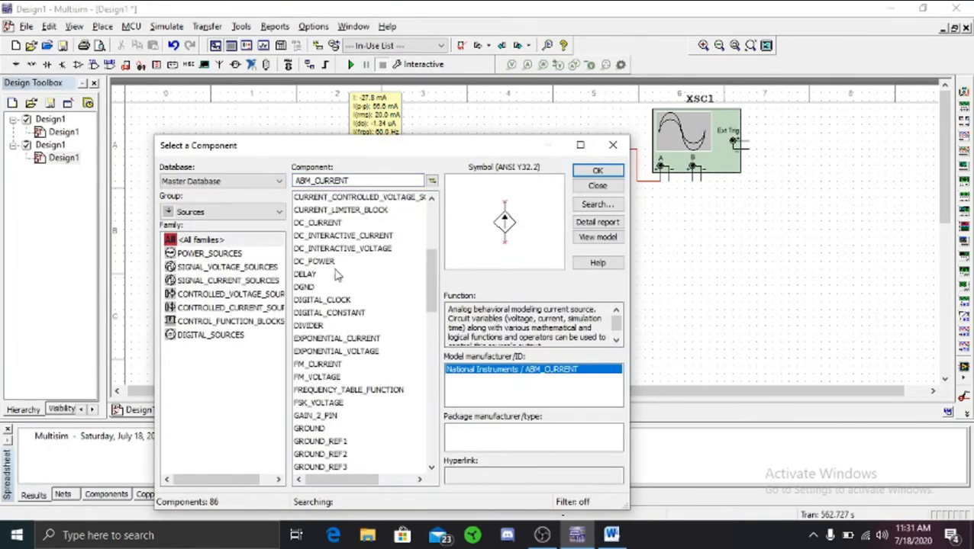
scroll(319, 280, down, 10)
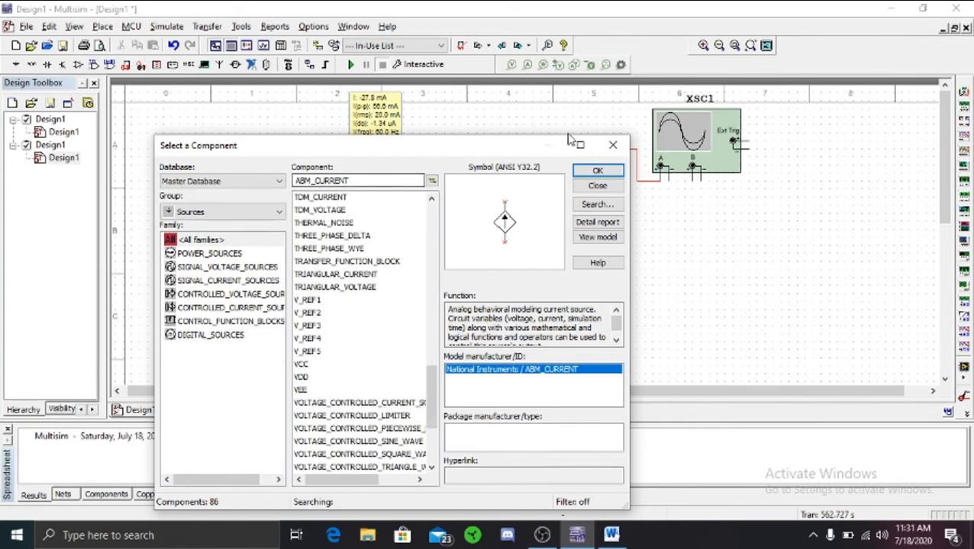
click(612, 146)
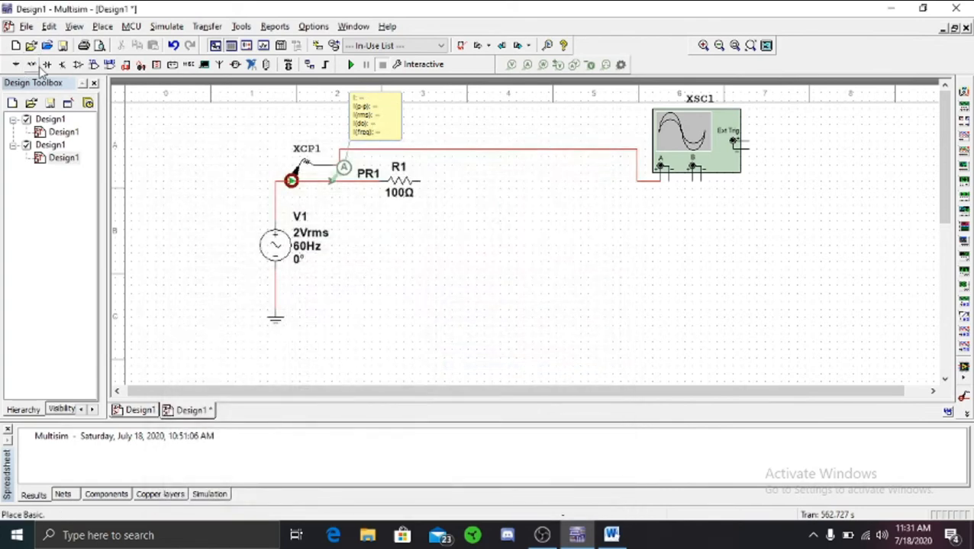
- Place a 470 µF capacitor from the Basic group beside resistor R1, where the inductor was
click(32, 66)
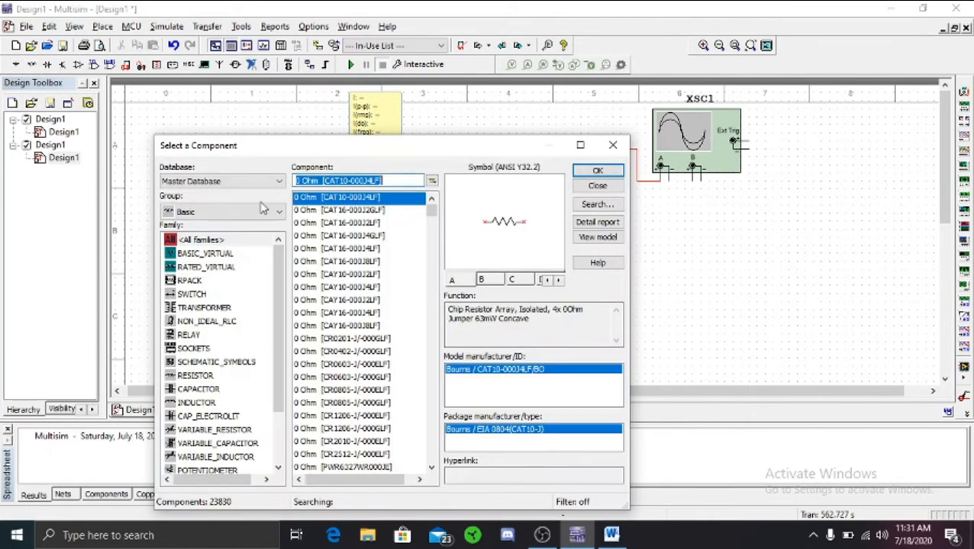
scroll(240, 427, down, 2)
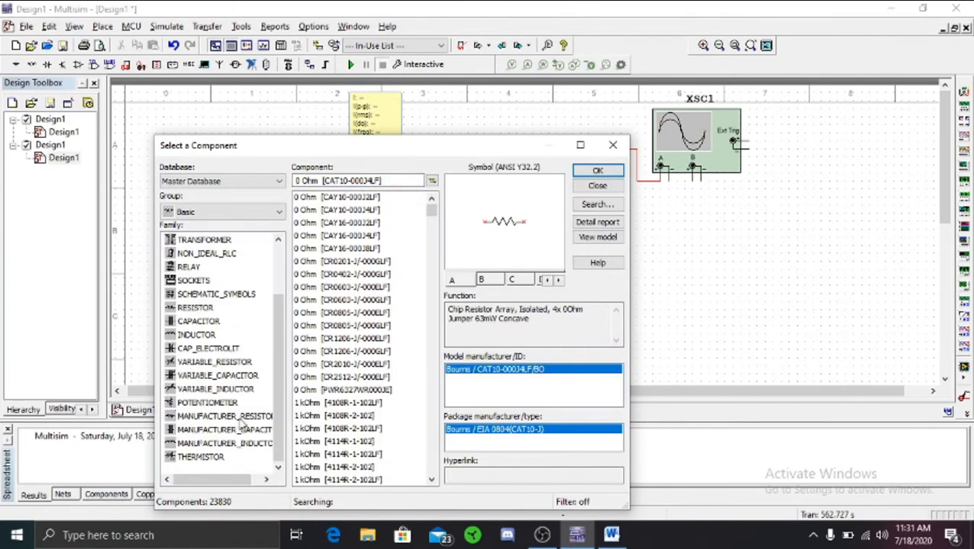
click(196, 322)
text(1u)
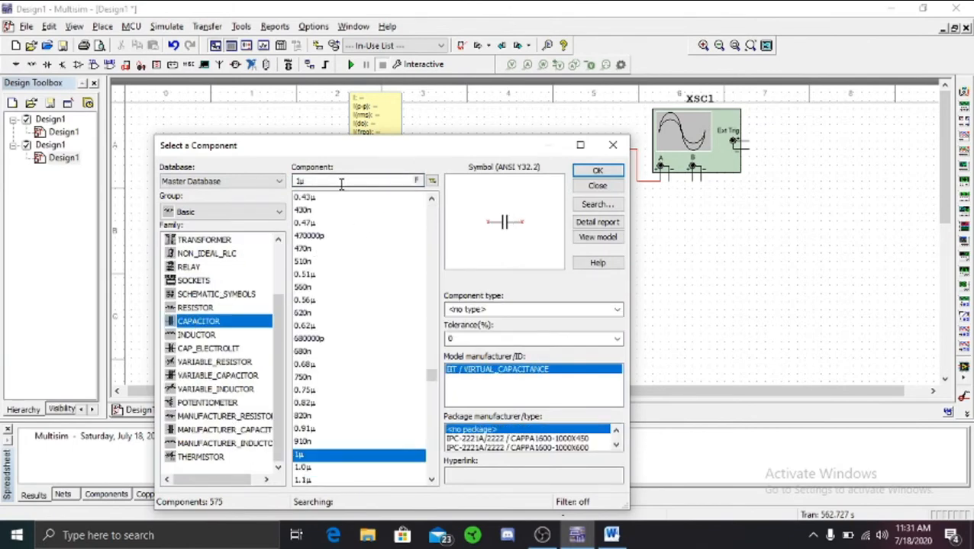
click(328, 182)
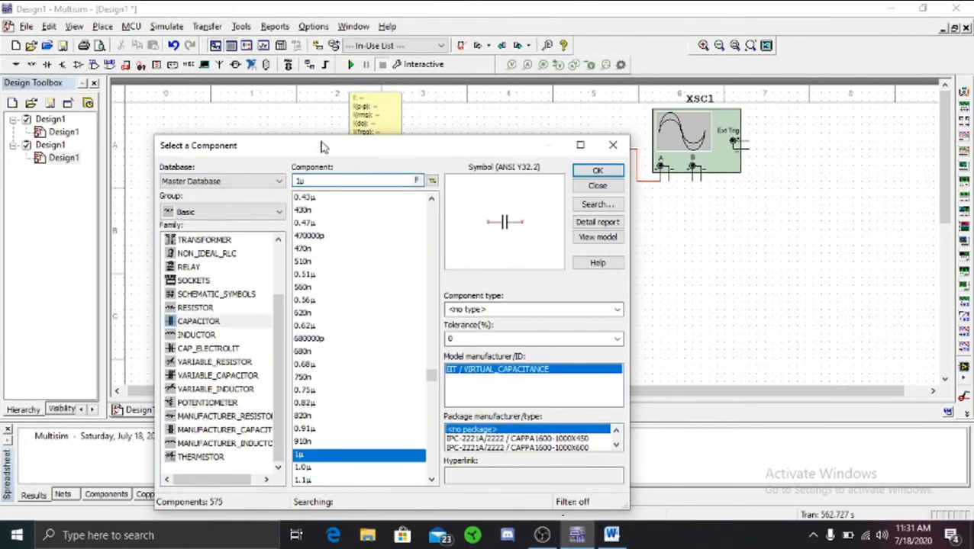
key(BackSpace)
key(BackSpace)
text(4)
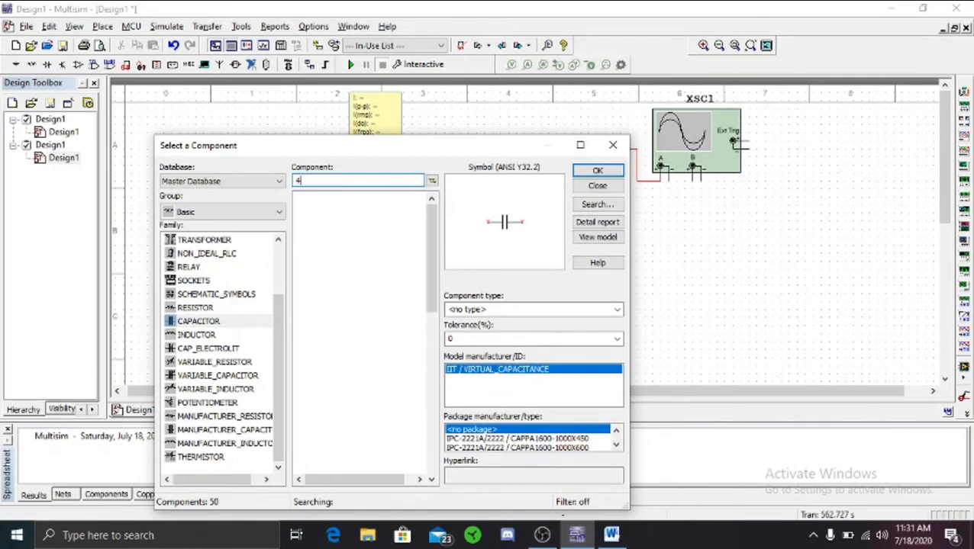
text(70p)
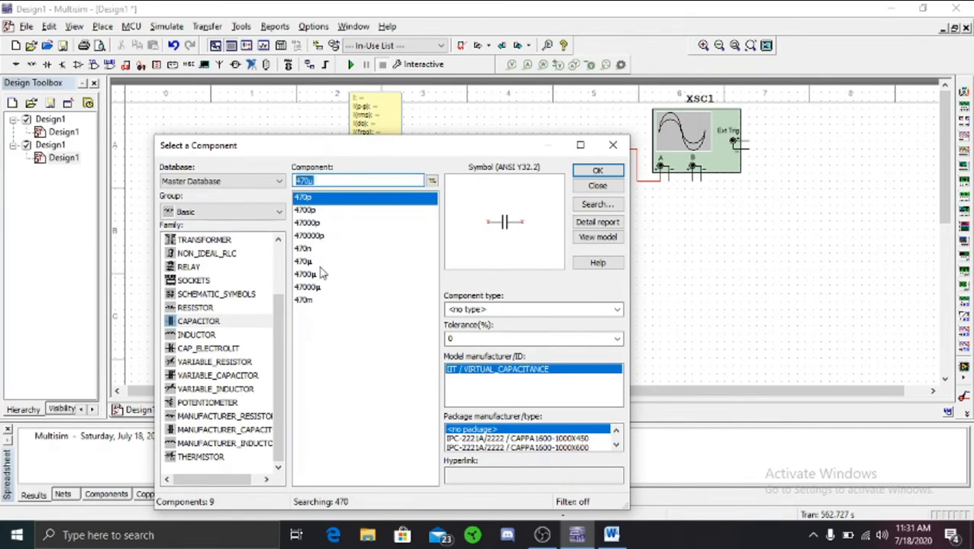
click(320, 267)
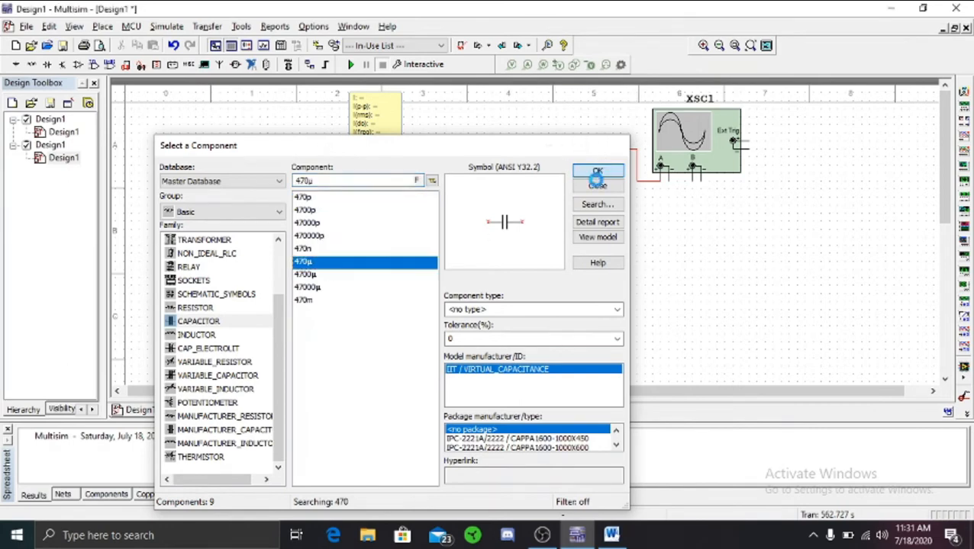
click(597, 170)
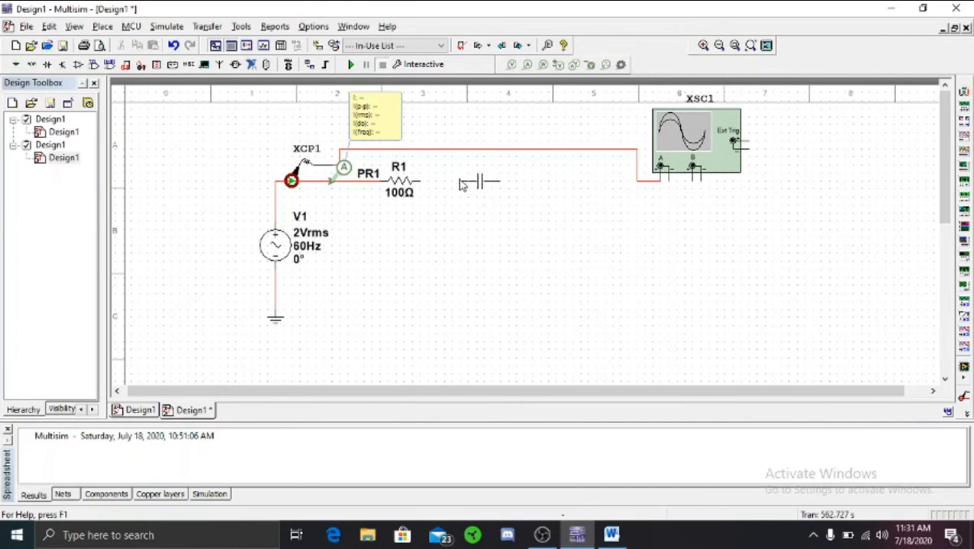
key(Escape)
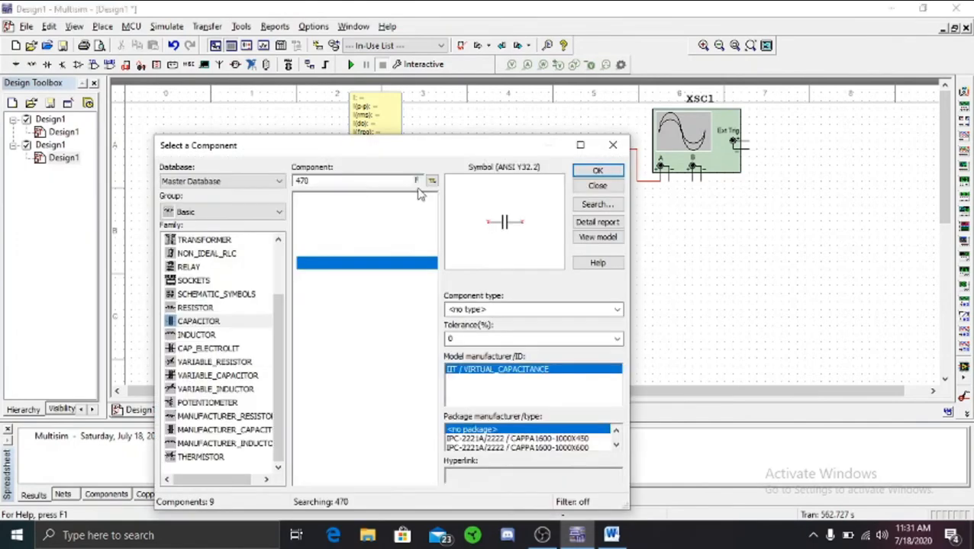
click(611, 146)
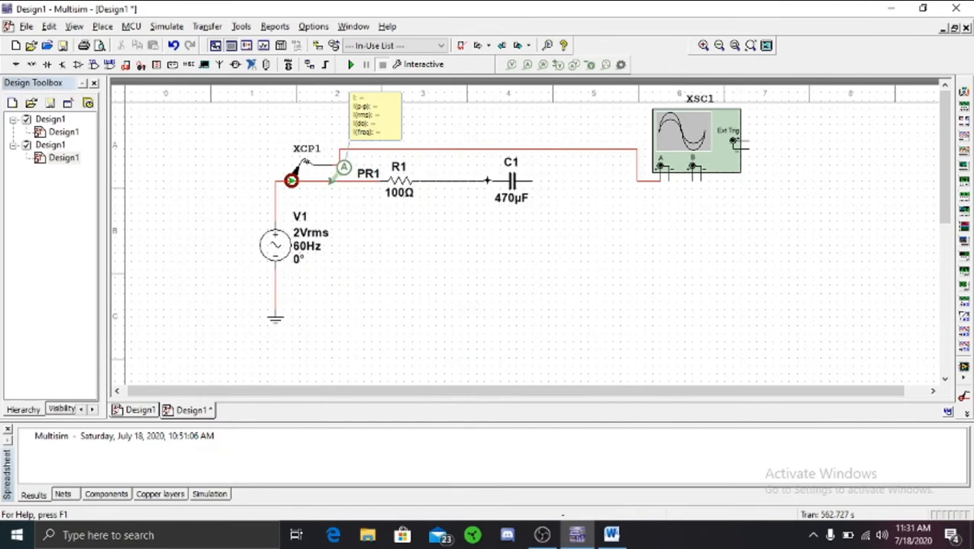
- Wire capacitor C1 in series between resistor R1 and the ground line, and connect oscilloscope channel B across it
click(502, 182)
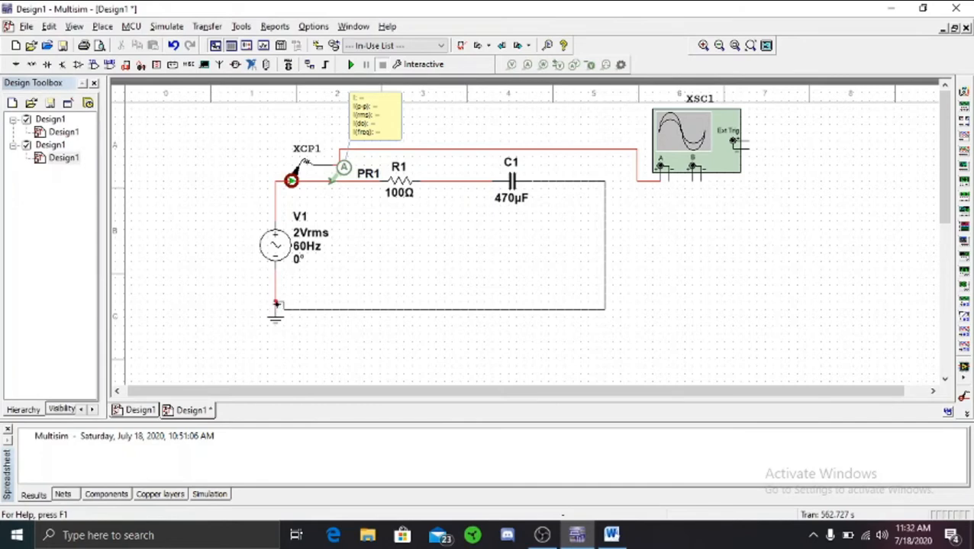
click(277, 304)
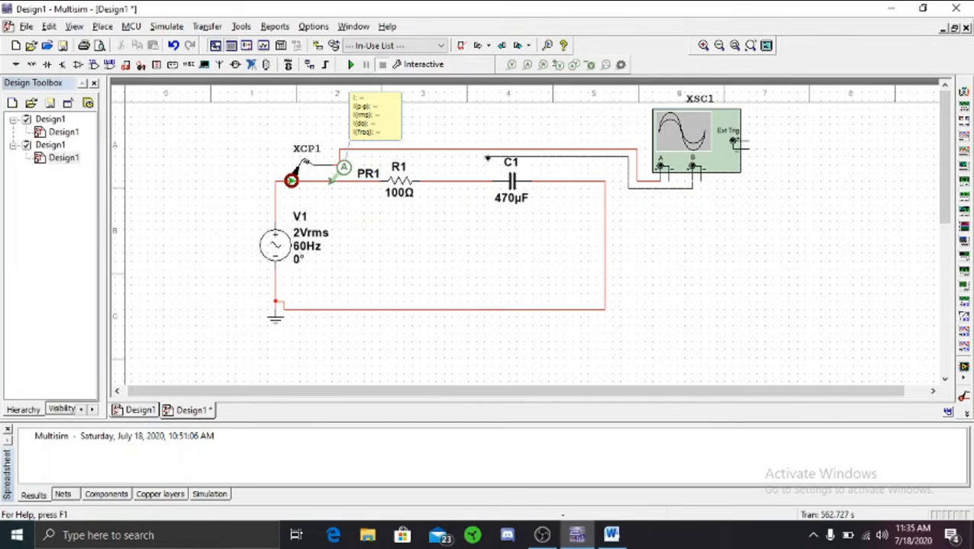
click(482, 179)
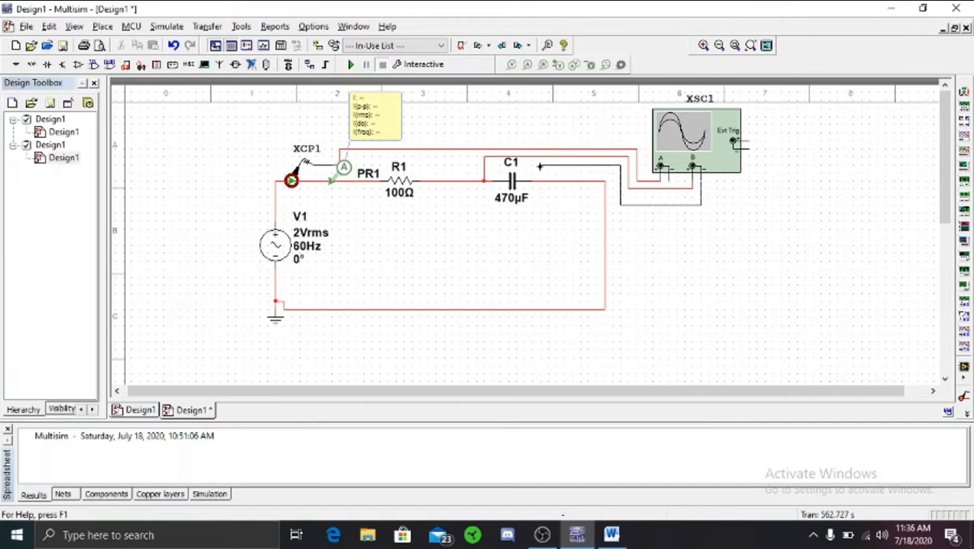
click(540, 180)
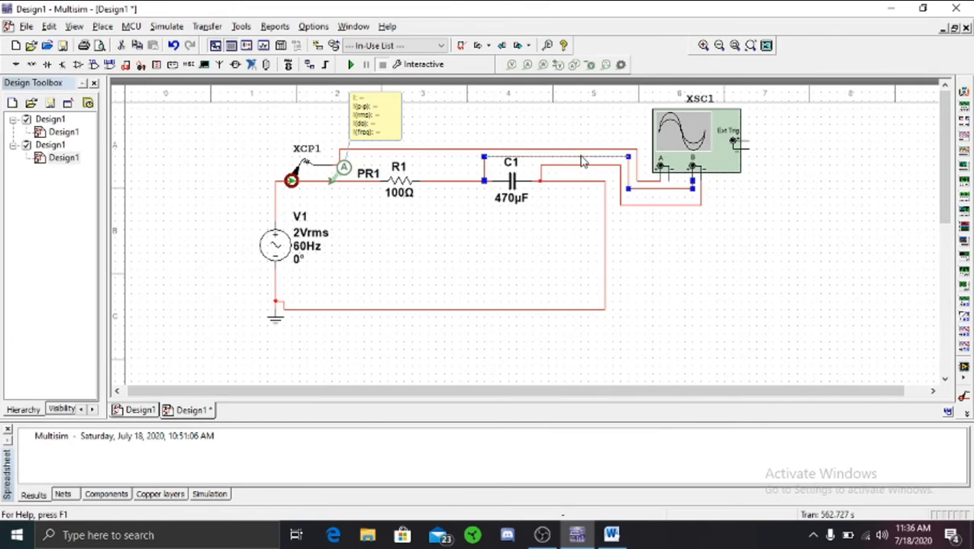
- Change the segment color of the channel B positive wire to blue
click(577, 158)
right_click(577, 157)
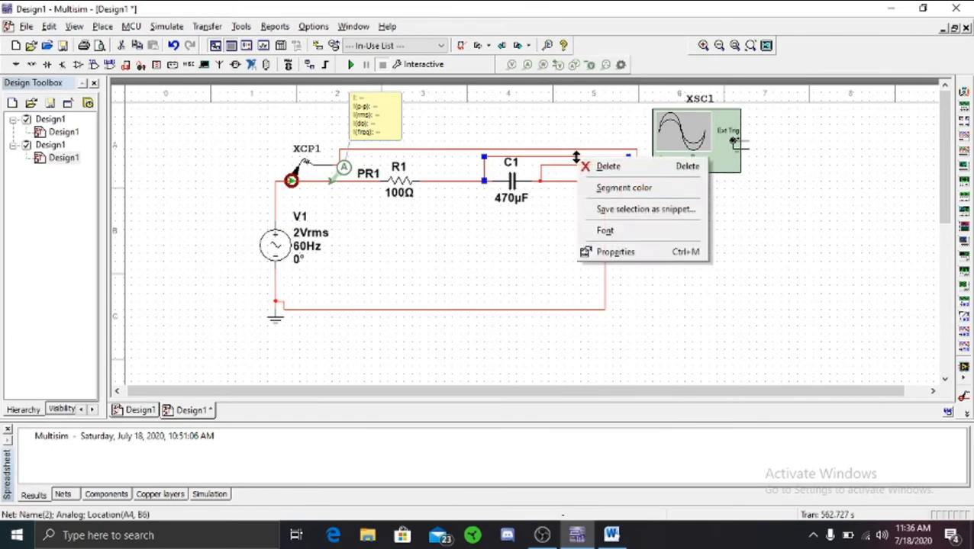
click(601, 186)
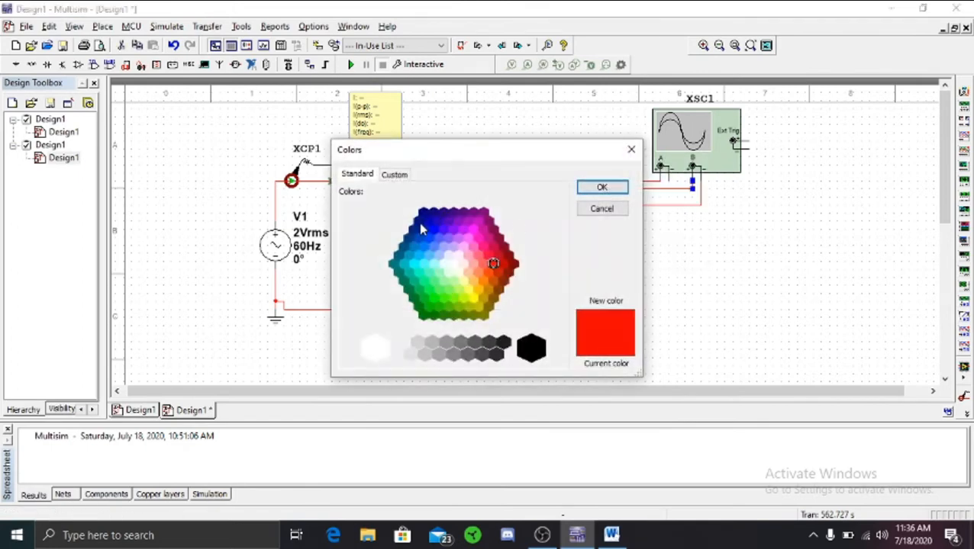
click(429, 220)
click(618, 188)
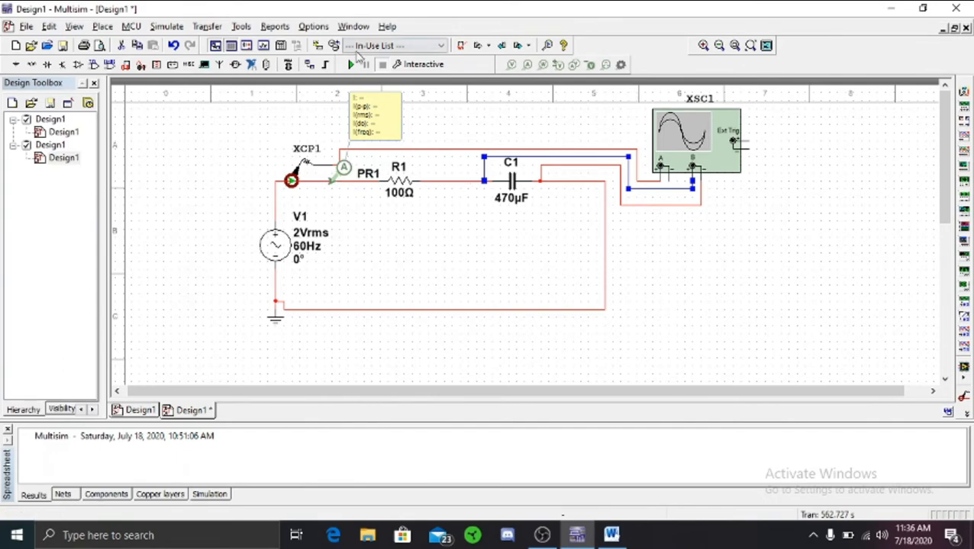
- Run the simulation and set the channel B scale of oscilloscope XSC1 to 100 mV/Div
click(351, 65)
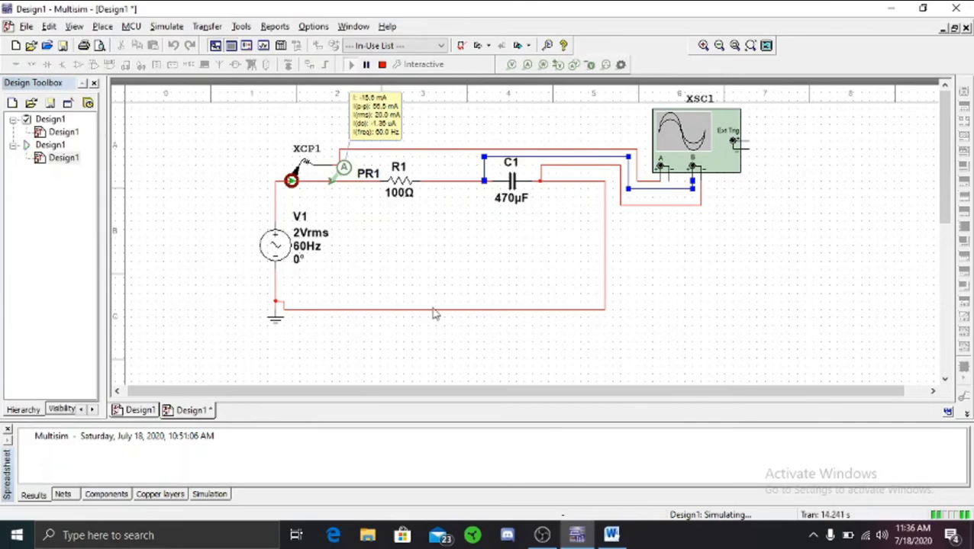
double_click(696, 145)
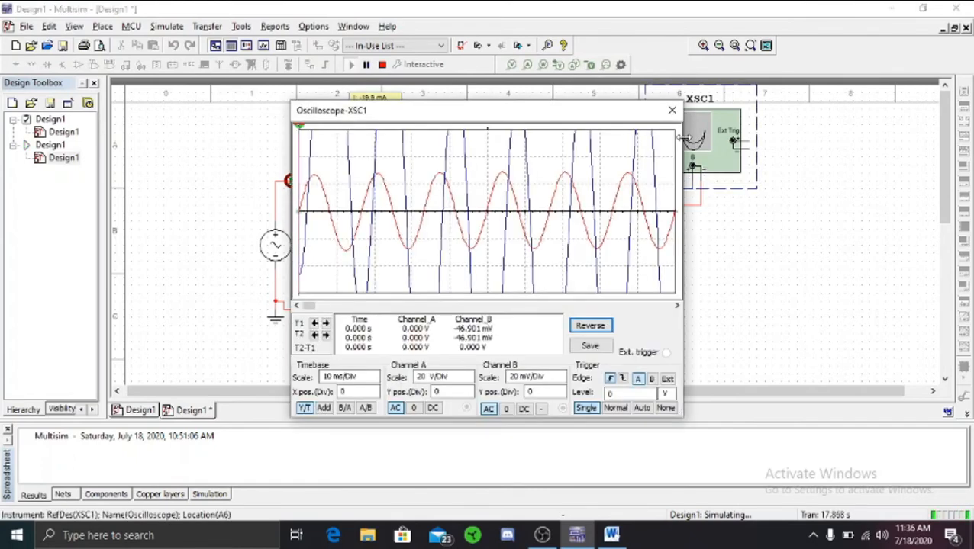
click(532, 378)
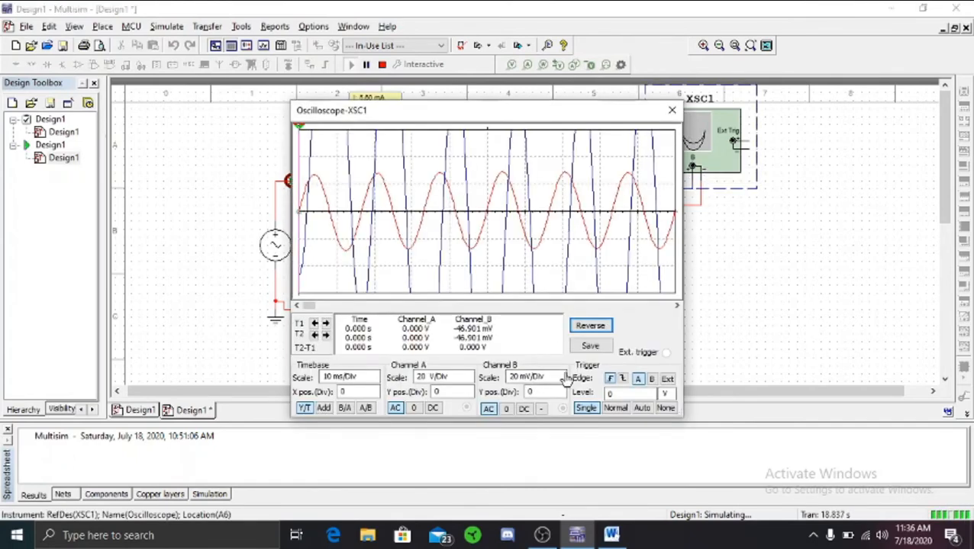
click(563, 375)
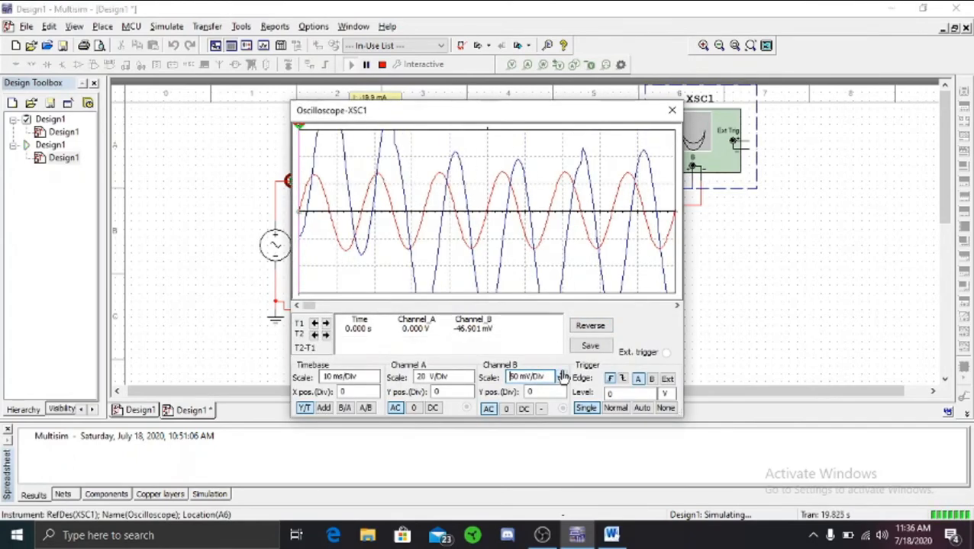
click(563, 375)
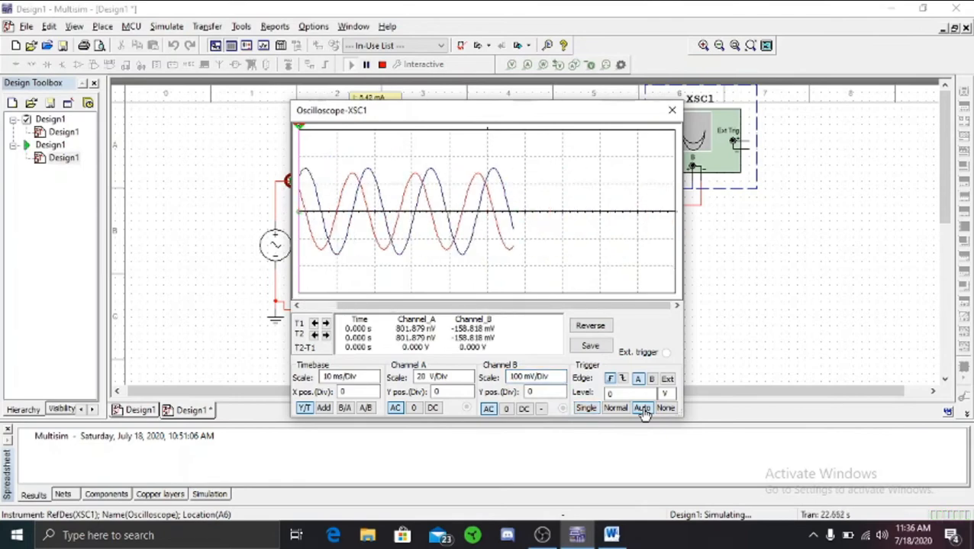
- Set the oscilloscope XSC1 trigger to Single to hold the current and capacitor voltage waveforms
click(587, 410)
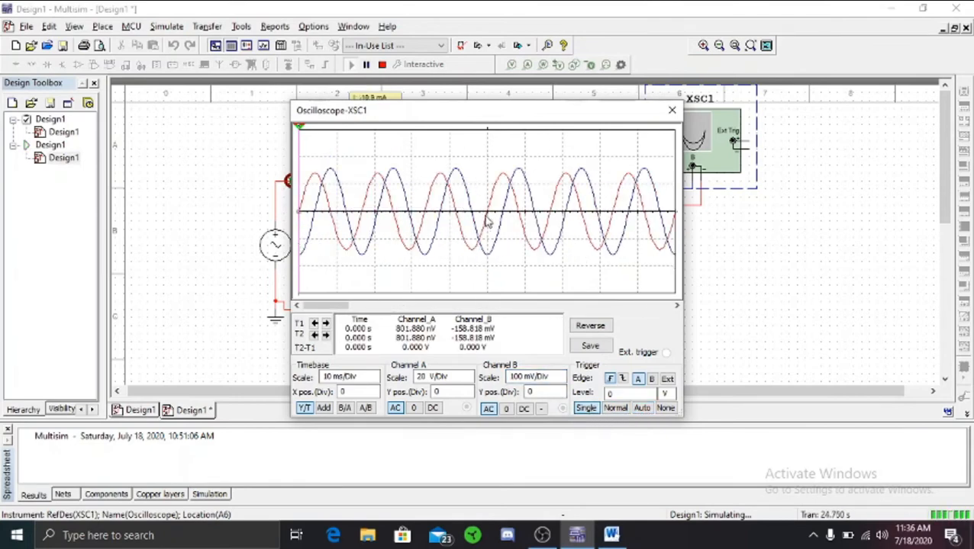
click(542, 535)
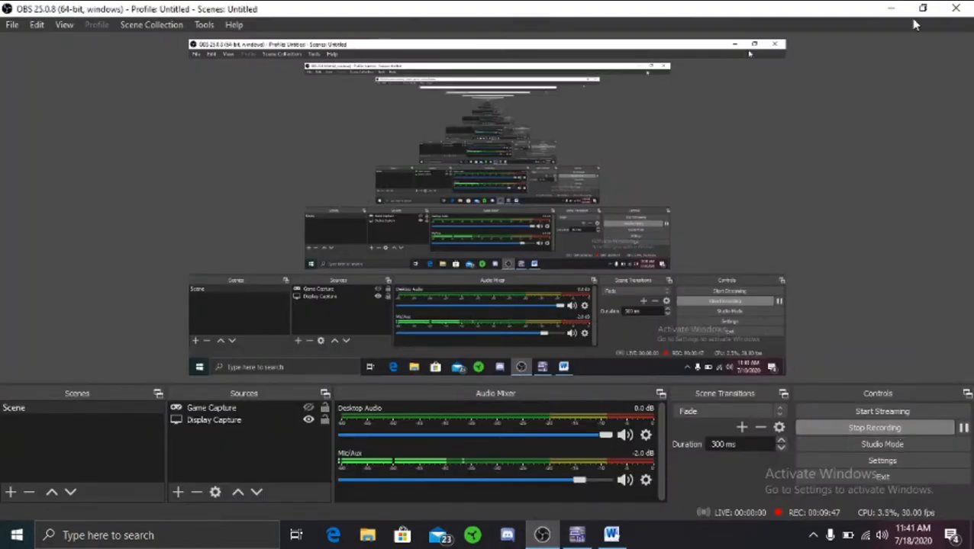
click(890, 8)
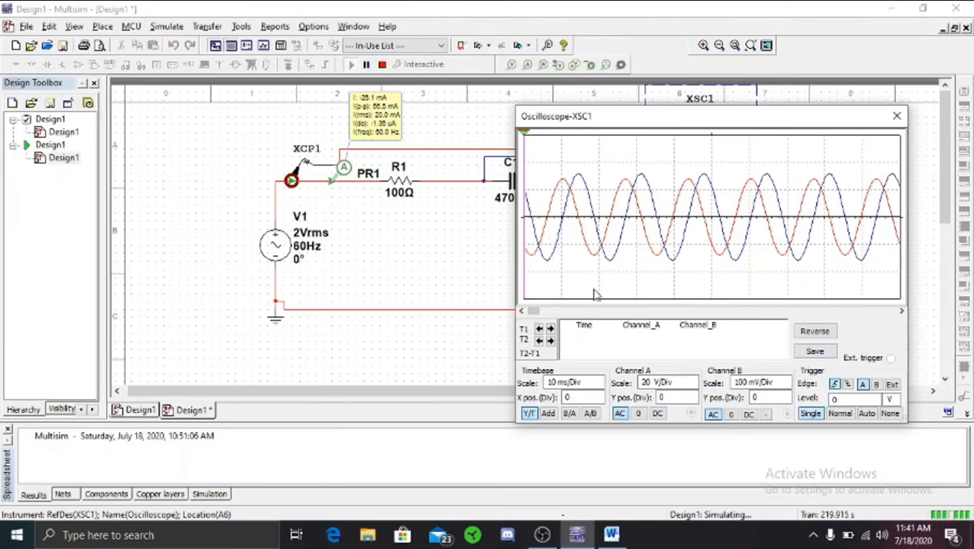
- Refresh the XSC1 trace with the Auto trigger, return to Single, and move the oscilloscope window lower to uncover the instrument
click(858, 417)
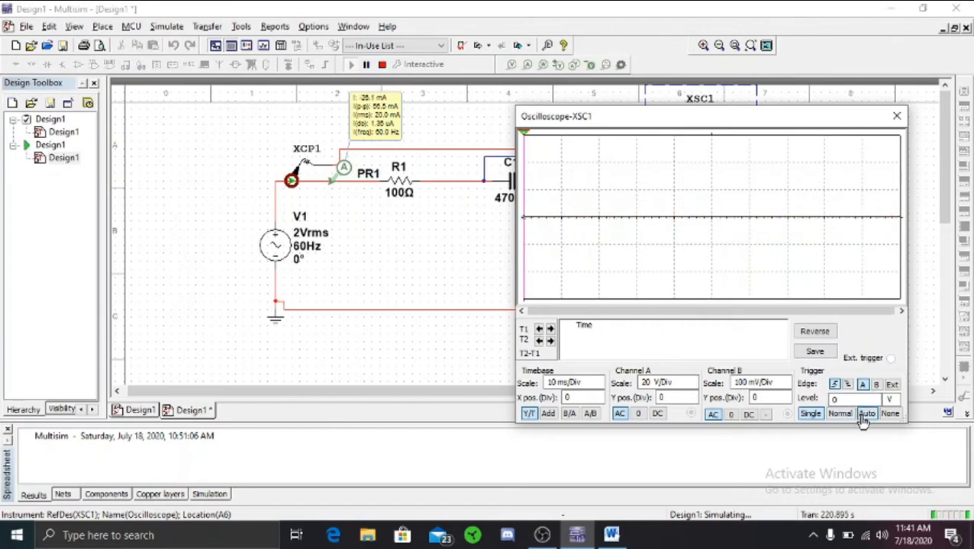
click(812, 416)
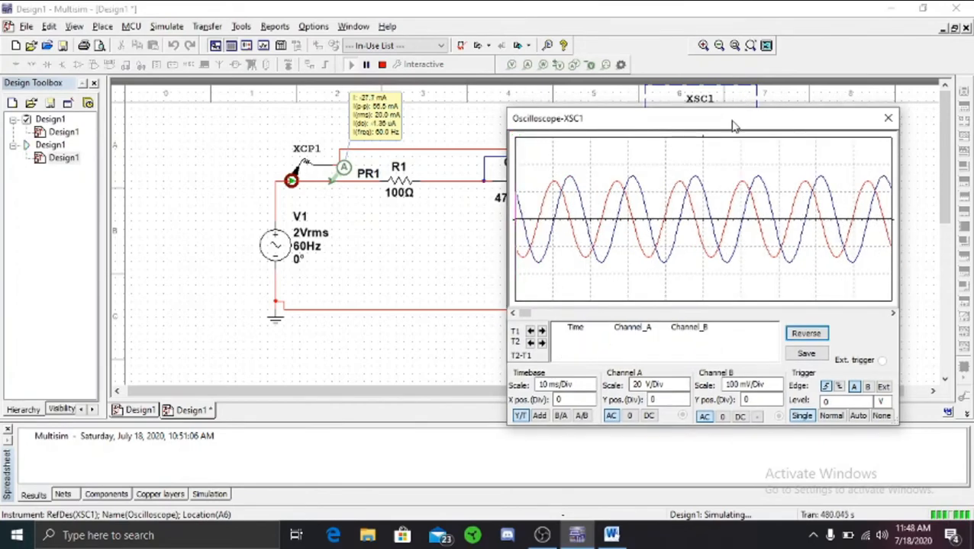
drag(740, 125, 734, 193)
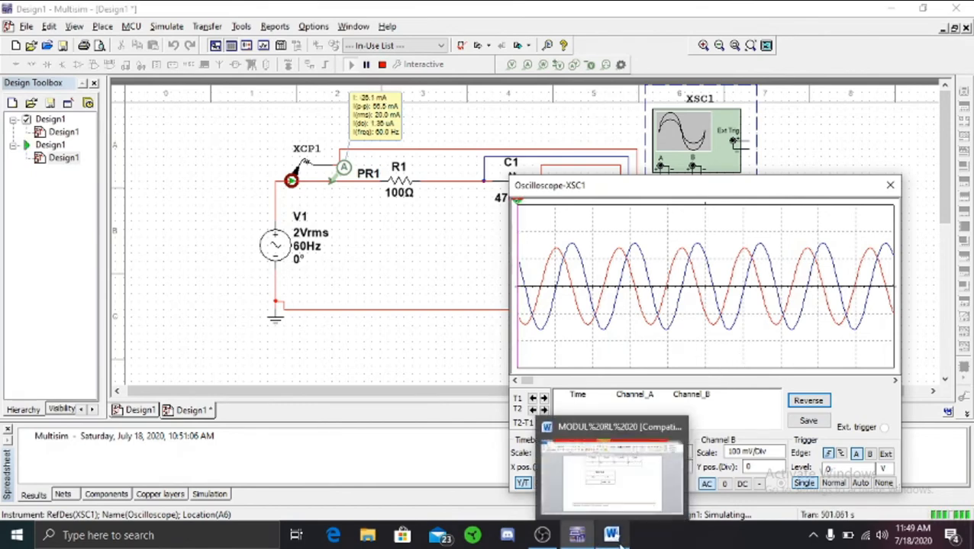
- Switch to the Word module and enter 100 as the R (Ω) value in the Gambar 6.5 table
click(618, 536)
scroll(522, 290, down, 8)
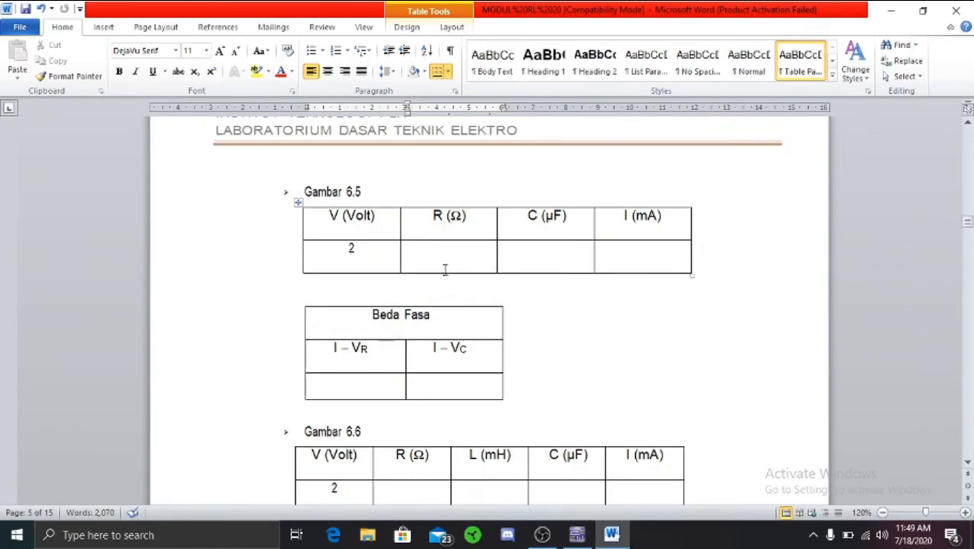
click(446, 264)
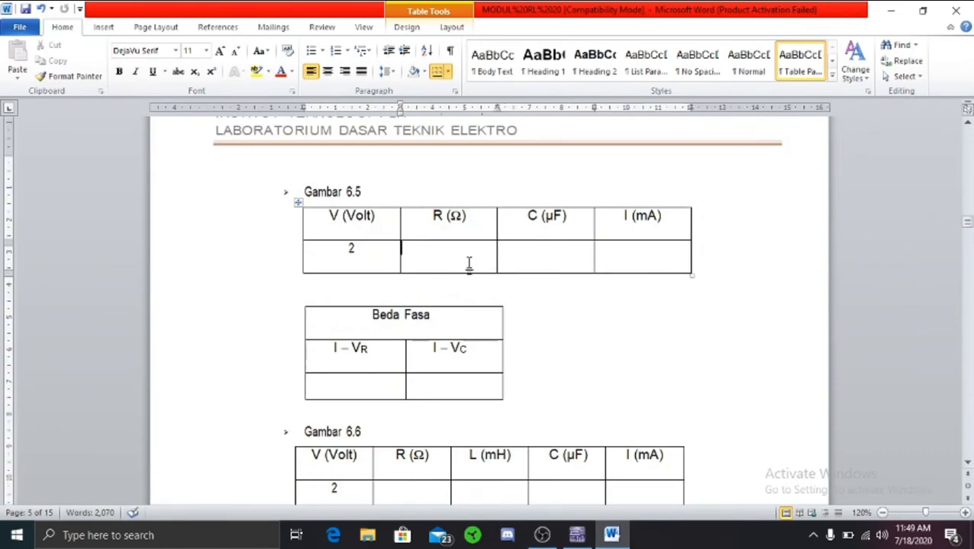
text(100)
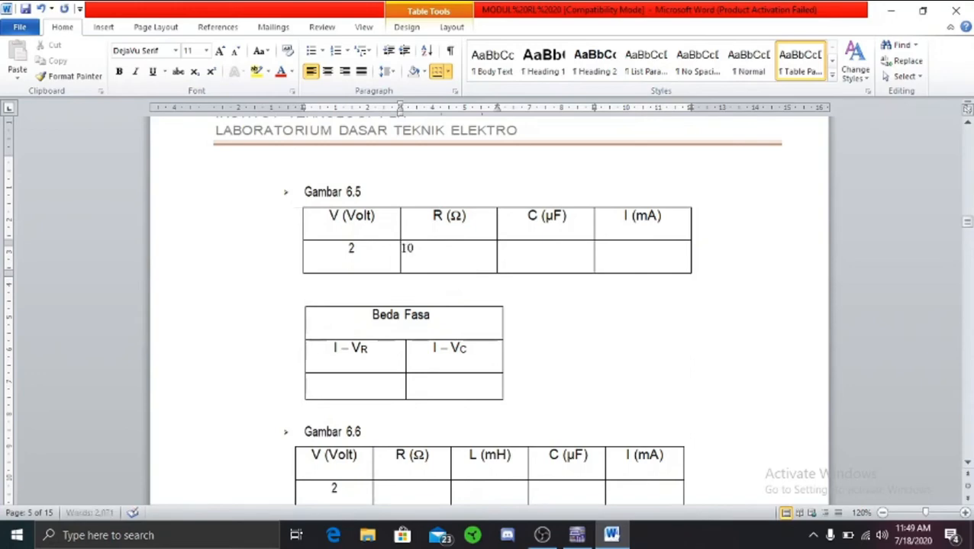
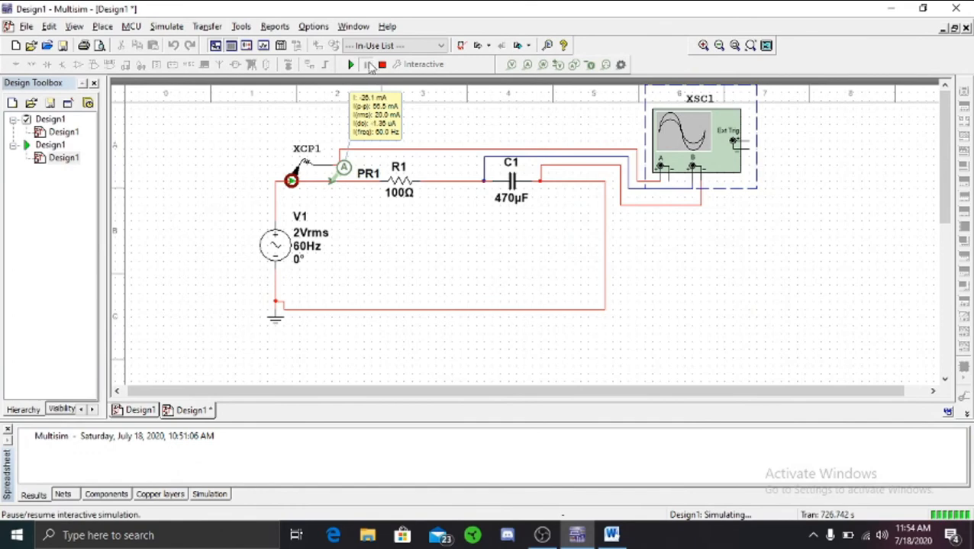
- Stop the simulation in Multisim and delete both oscilloscope channel B wires from capacitor C1
click(381, 65)
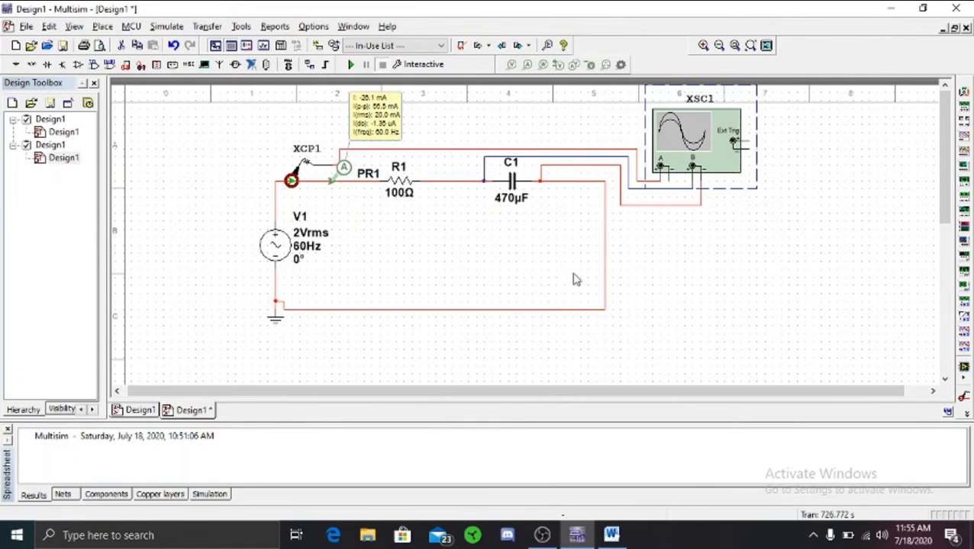
click(550, 158)
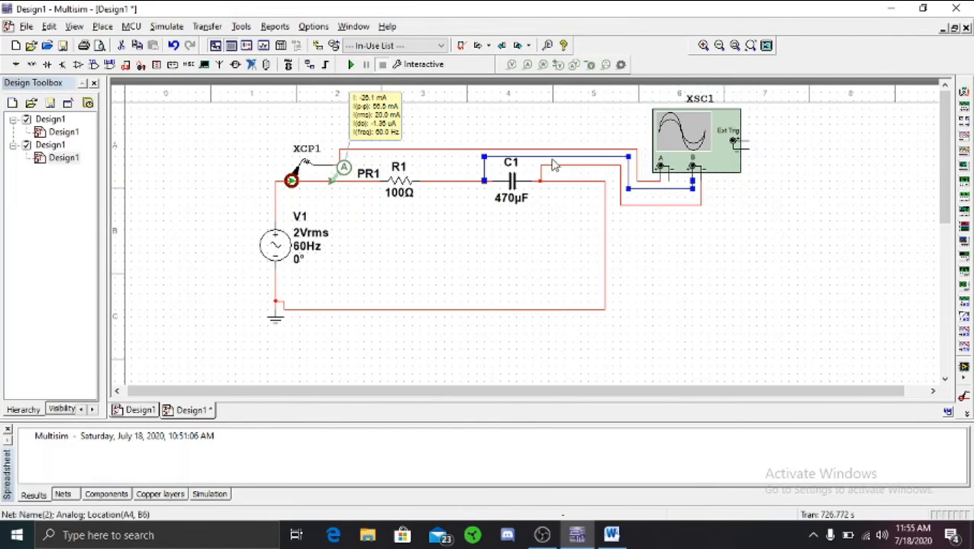
key(Delete)
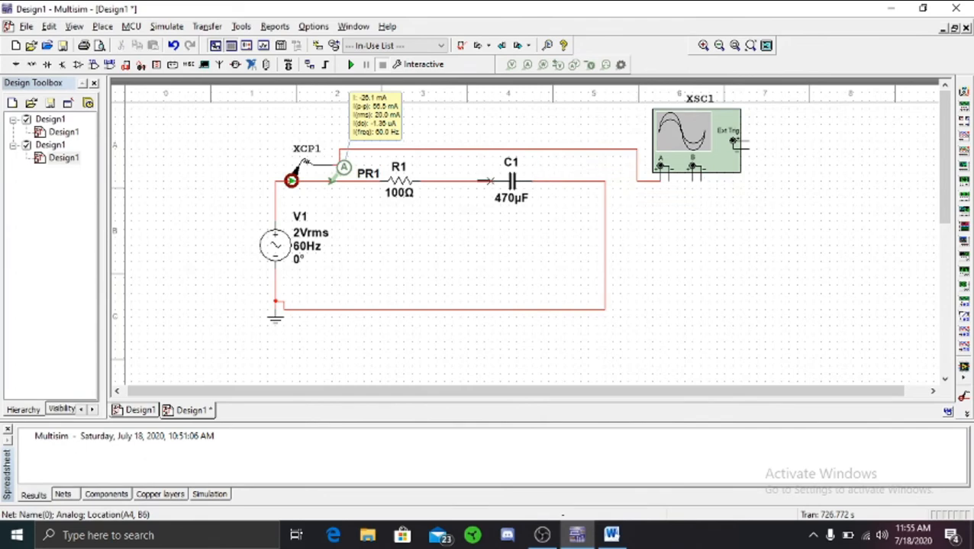
- Move capacitor C1 farther from resistor R1 and delete the wire between them to make room for another component
drag(514, 185, 565, 186)
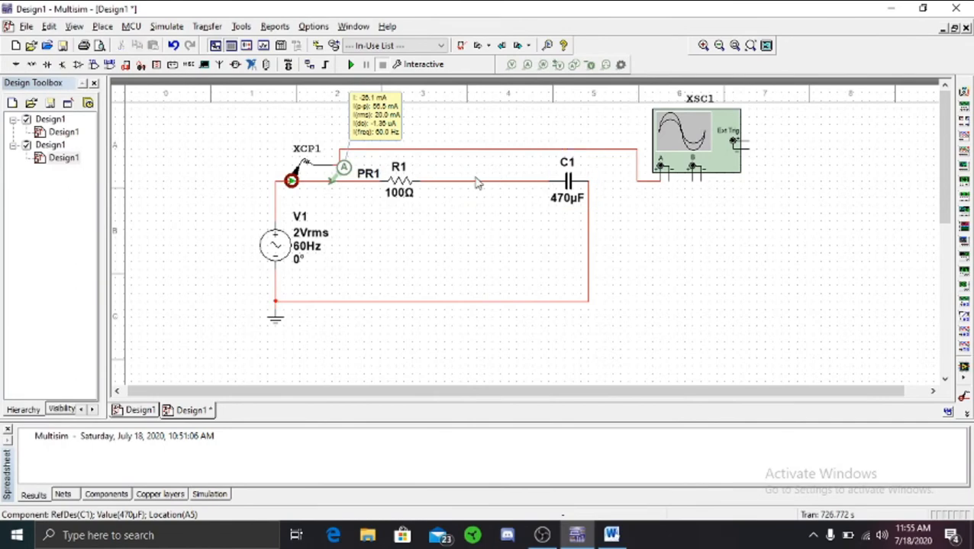
double_click(478, 181)
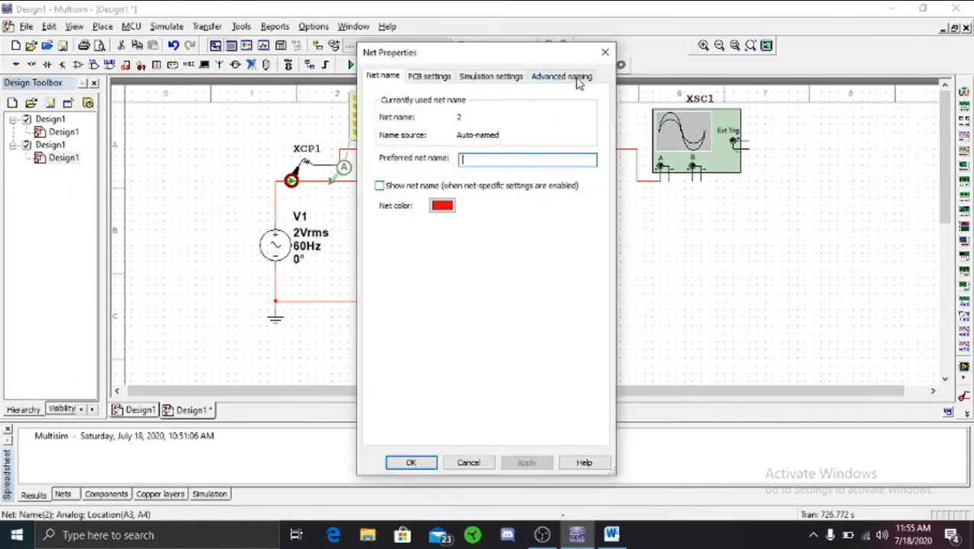
click(606, 53)
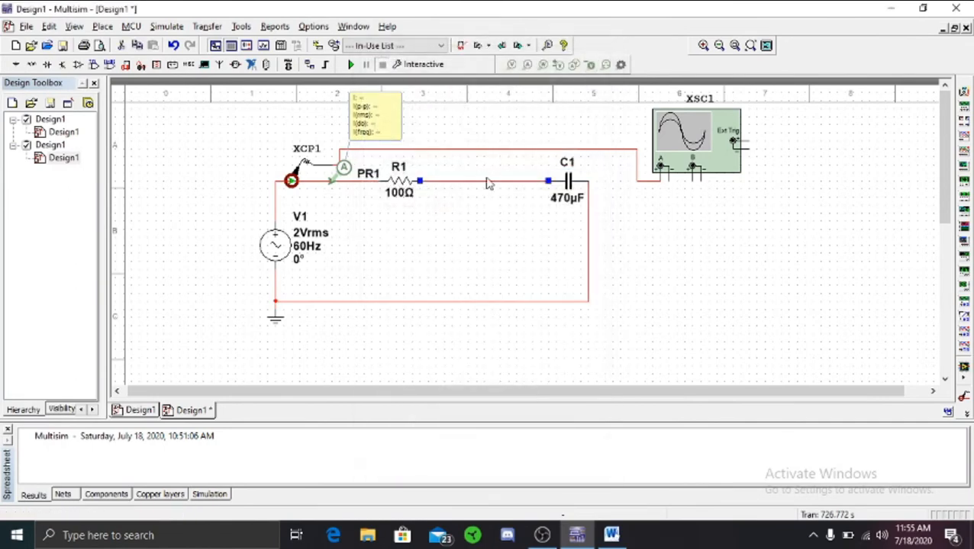
key(Delete)
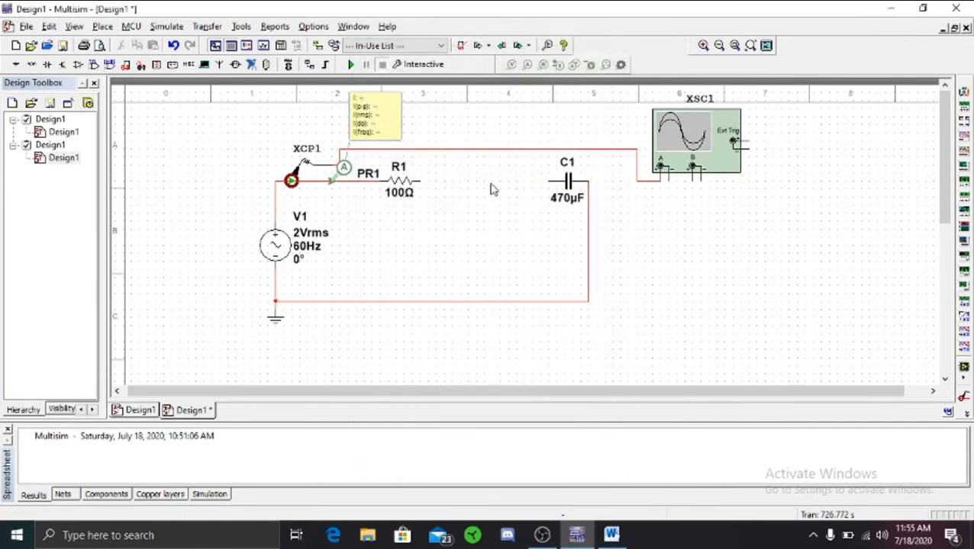
- Place a 2.5 mH inductor from the Basic group between resistor R1 and capacitor C1, connected in series
click(31, 64)
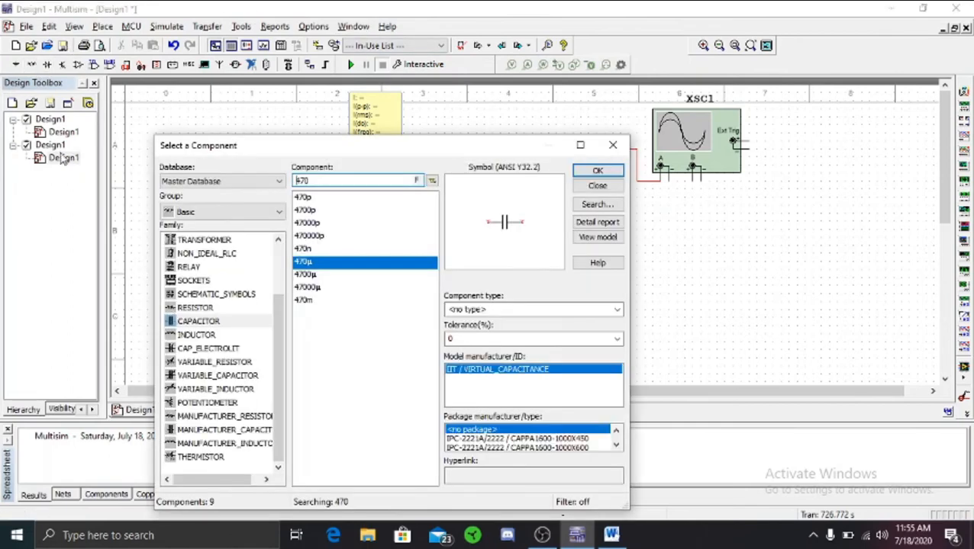
click(200, 336)
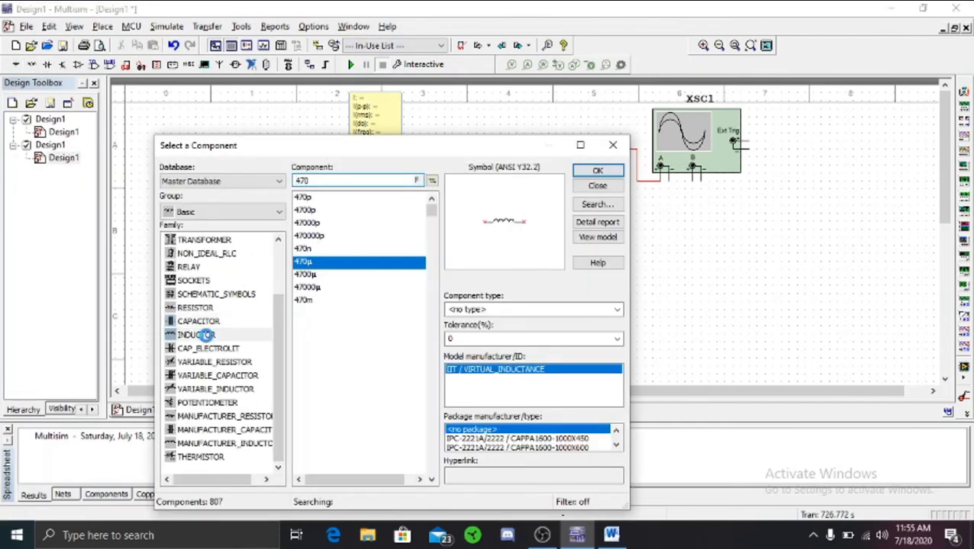
click(308, 180)
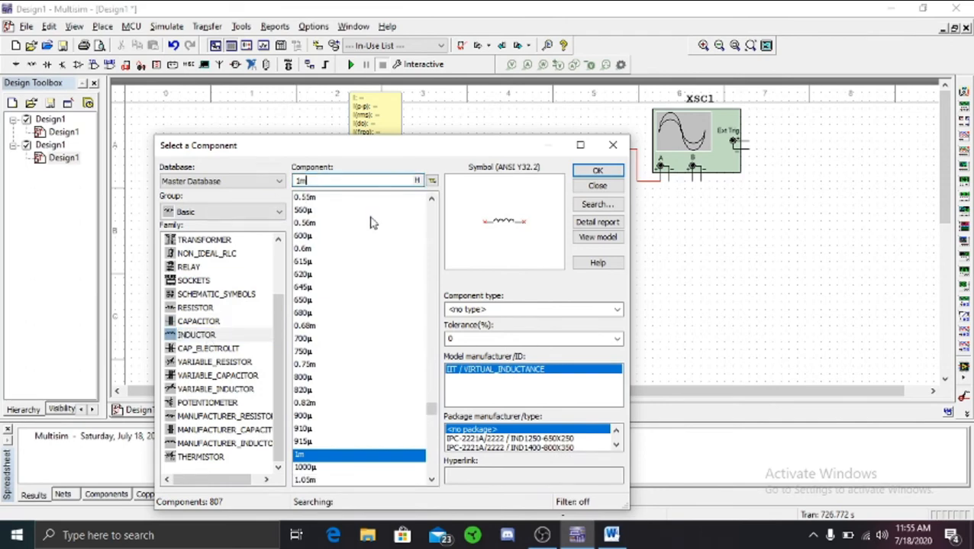
key(BackSpace)
key(BackSpace)
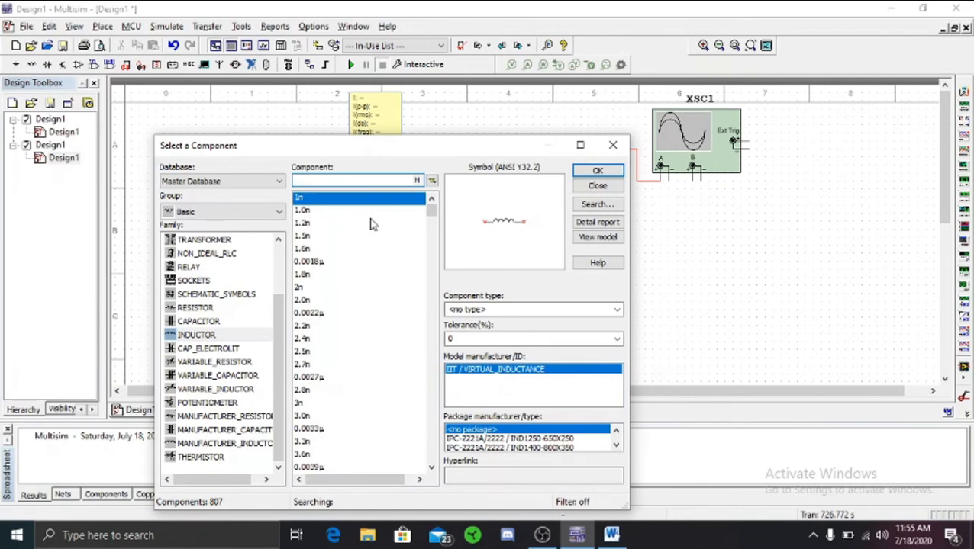
text(2.)
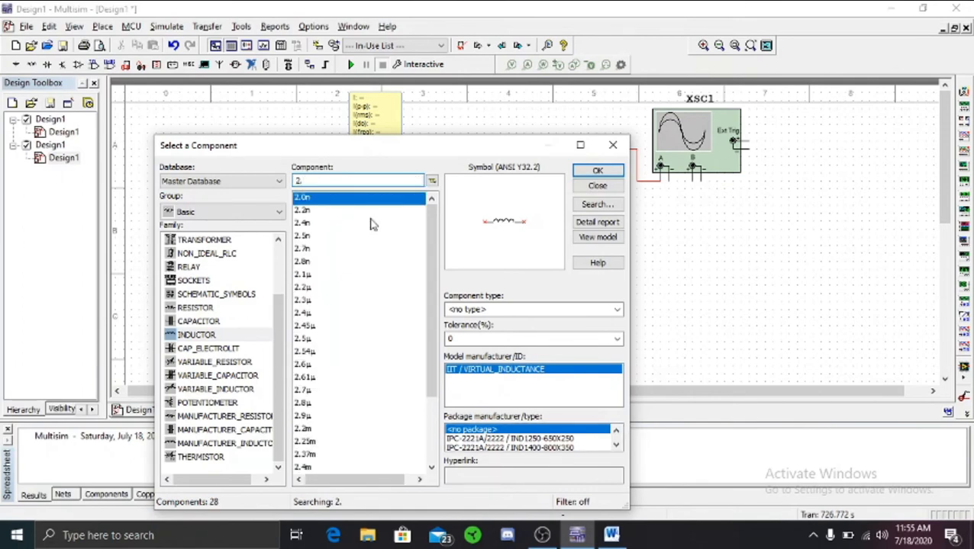
text(5n)
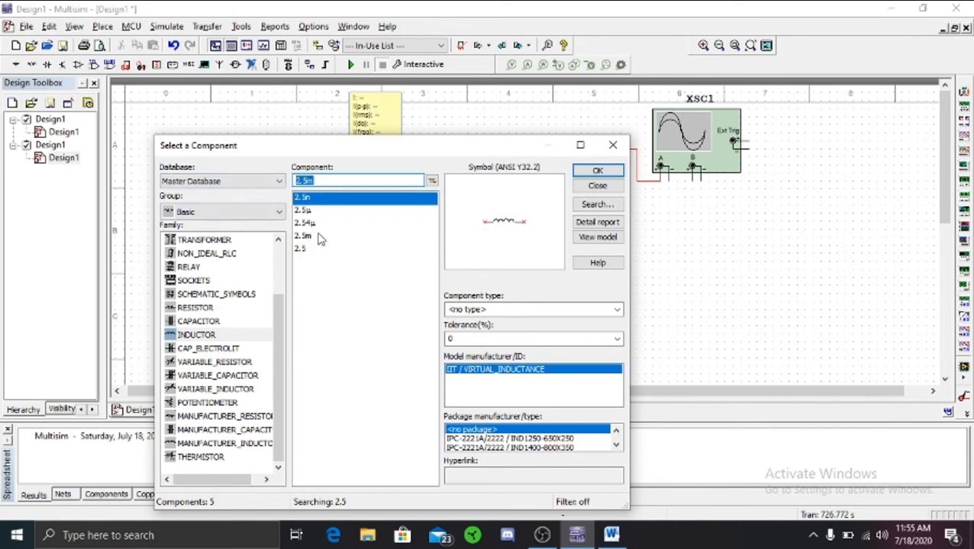
click(320, 238)
click(598, 171)
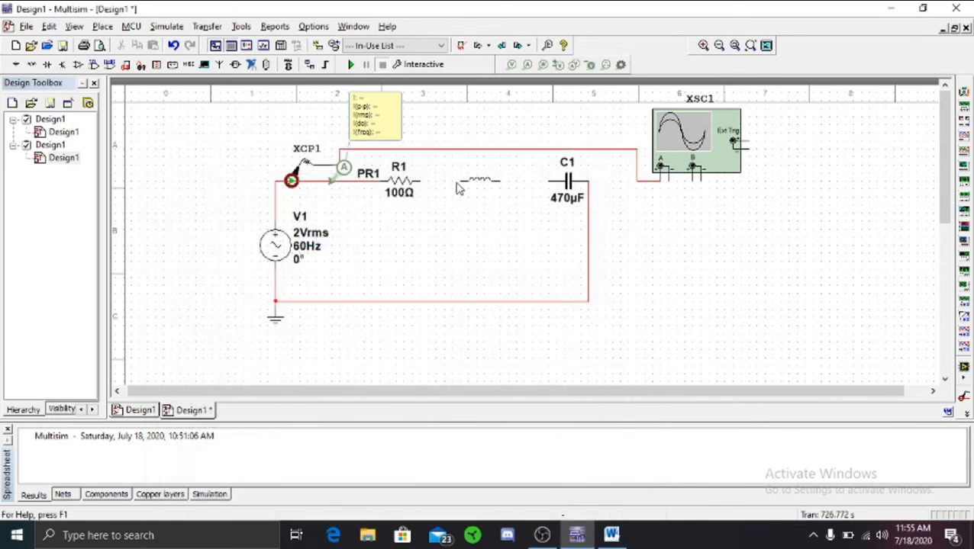
click(458, 188)
click(599, 169)
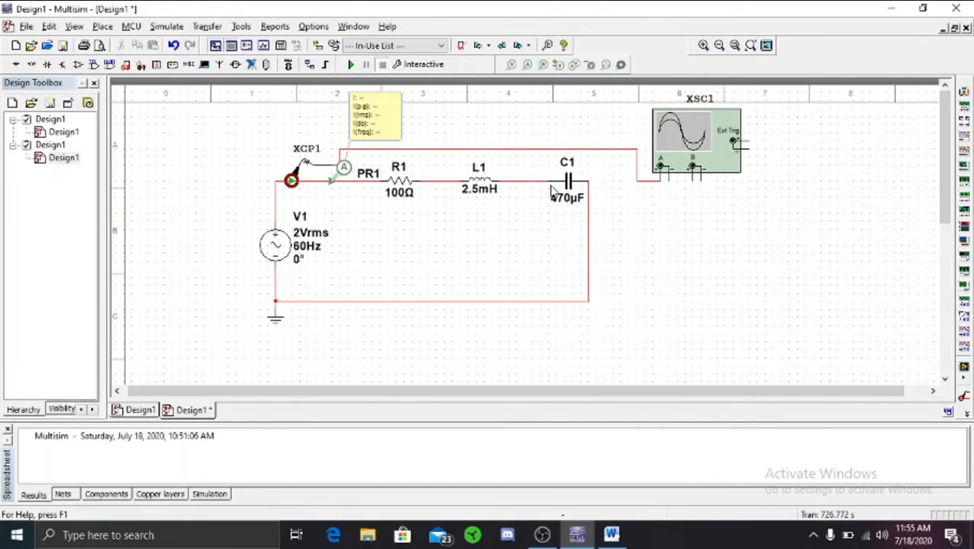
click(542, 535)
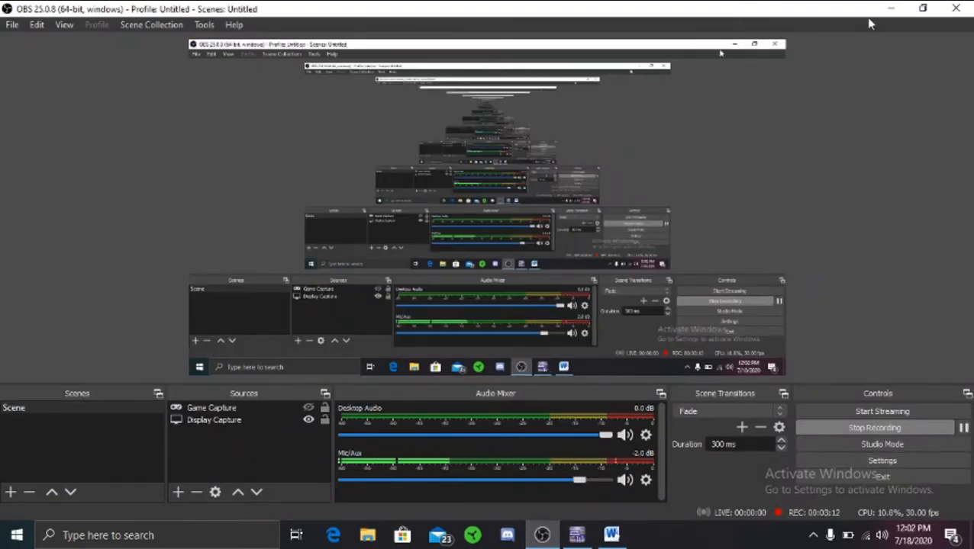
click(890, 9)
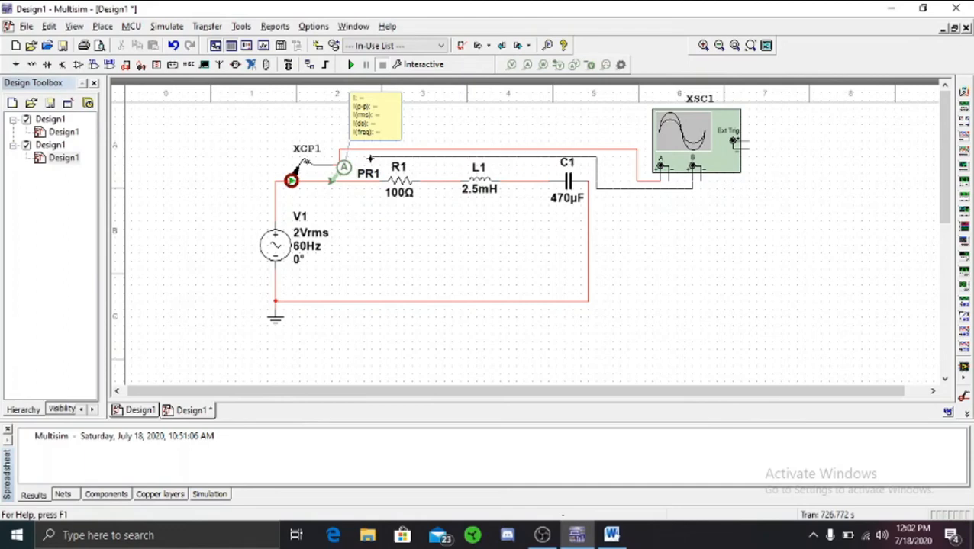
- Wire oscilloscope channel B across resistor R1, with its positive terminal on the PR1 side and its negative on the L1 side
click(369, 176)
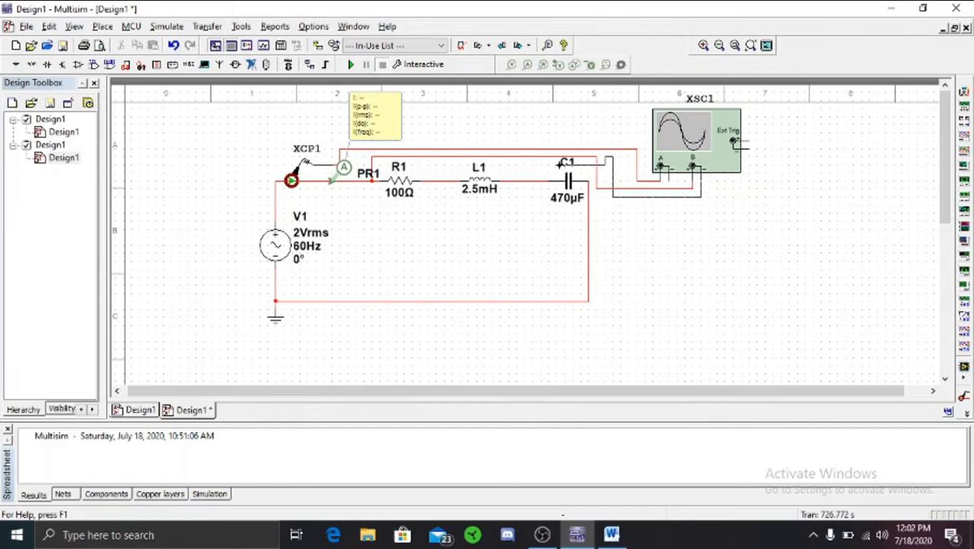
click(431, 180)
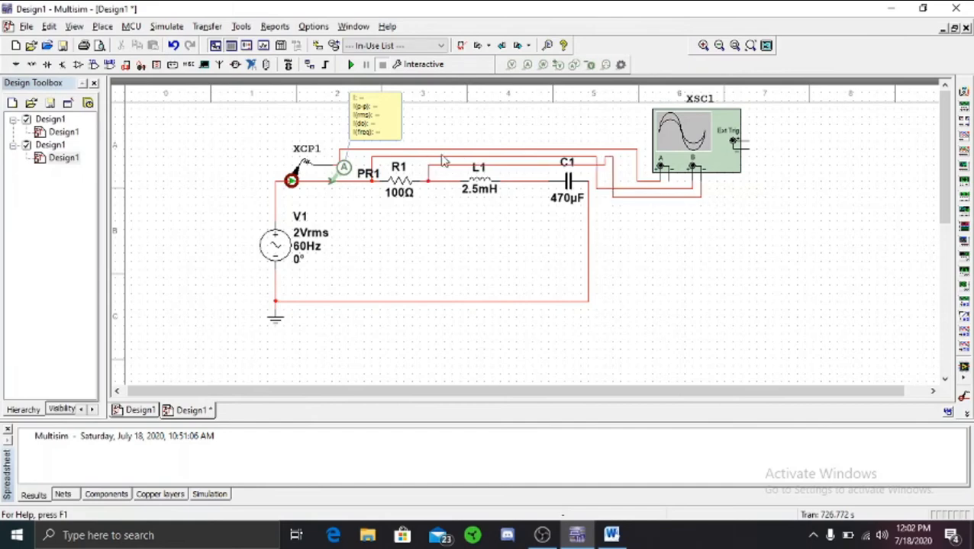
- Change the segment color of the channel B positive wire at resistor R1 to blue
right_click(444, 162)
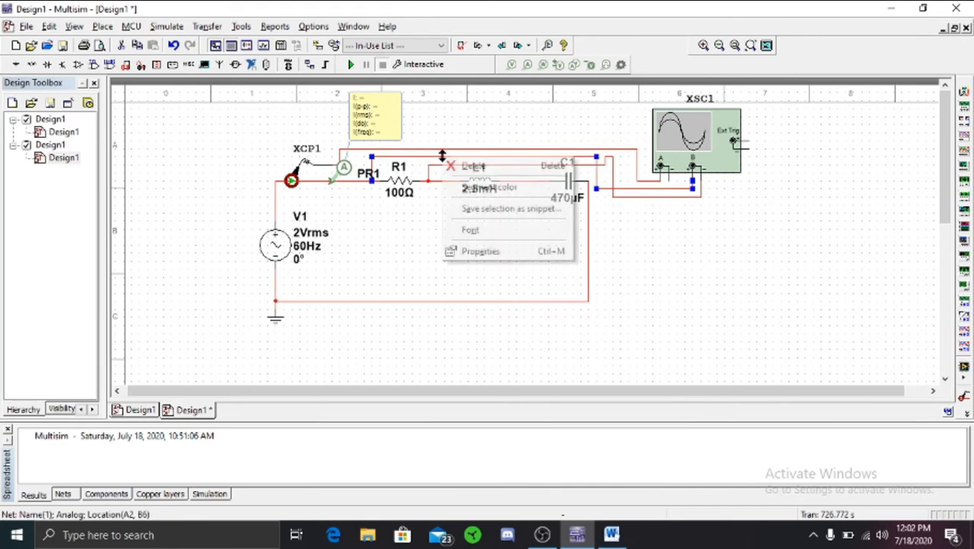
click(469, 187)
click(430, 225)
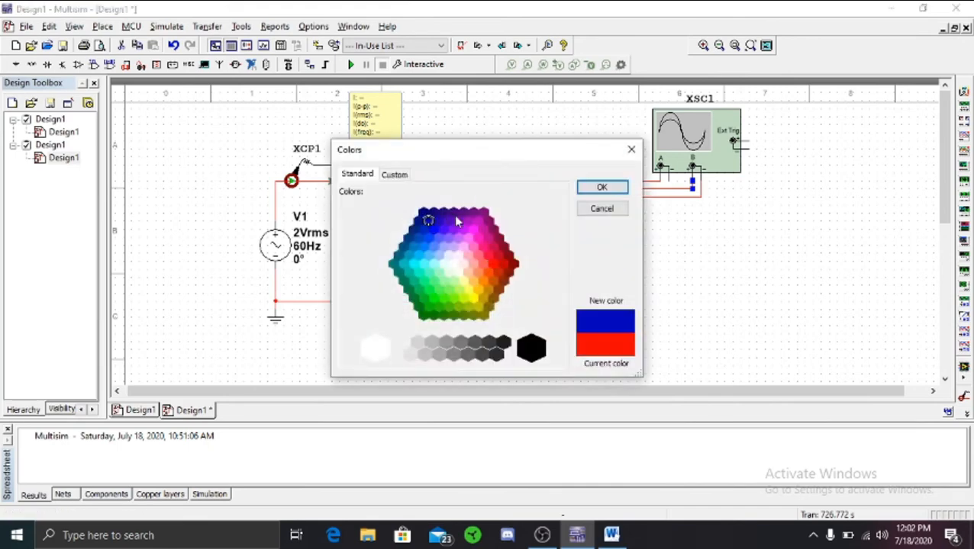
click(611, 188)
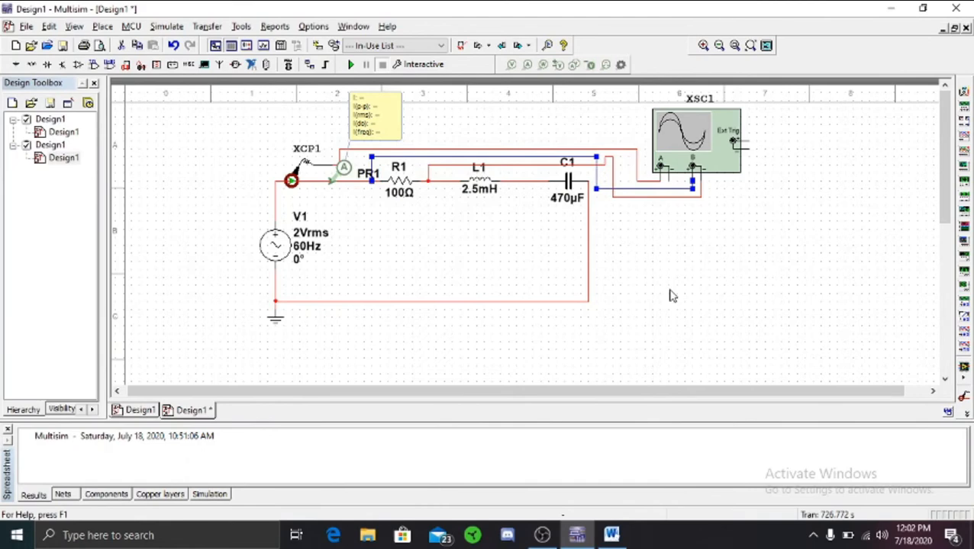
- Run the simulation and set oscilloscope XSC1's channel B scale to 2 V/Div to compare R1's voltage with the current
click(351, 66)
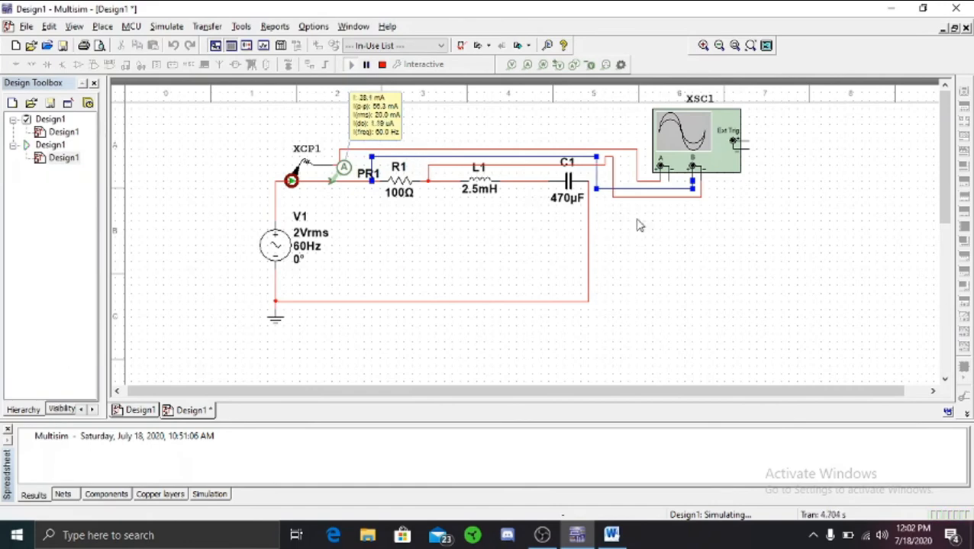
double_click(706, 150)
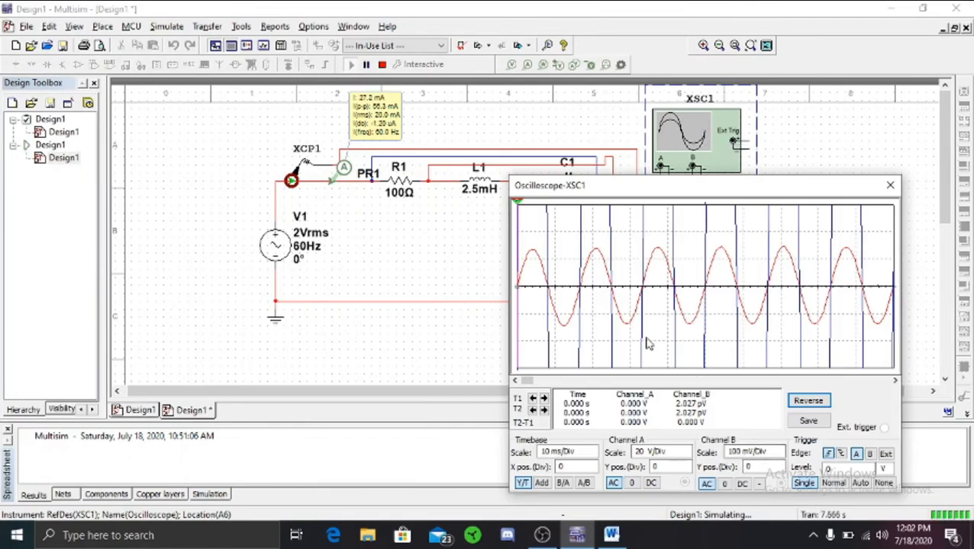
click(772, 455)
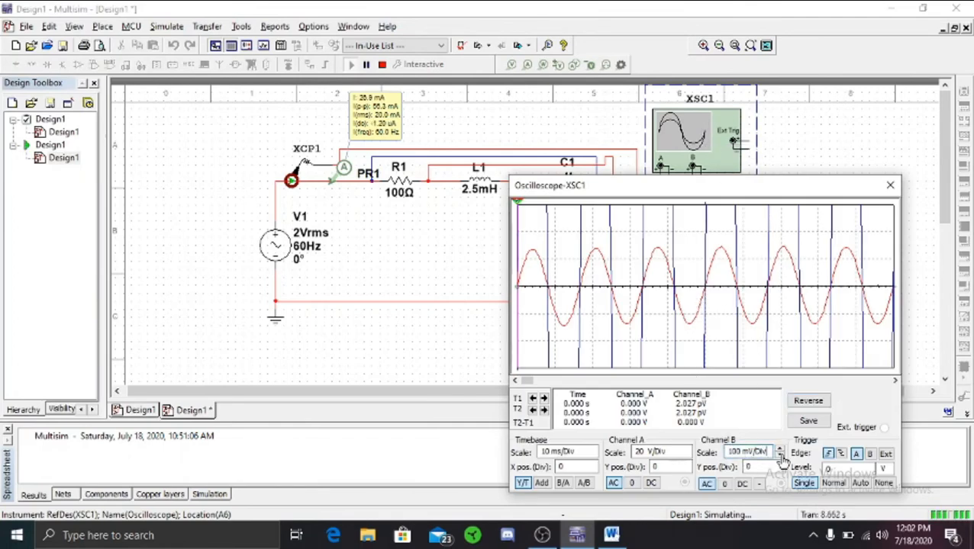
click(780, 457)
click(780, 458)
click(780, 457)
click(780, 452)
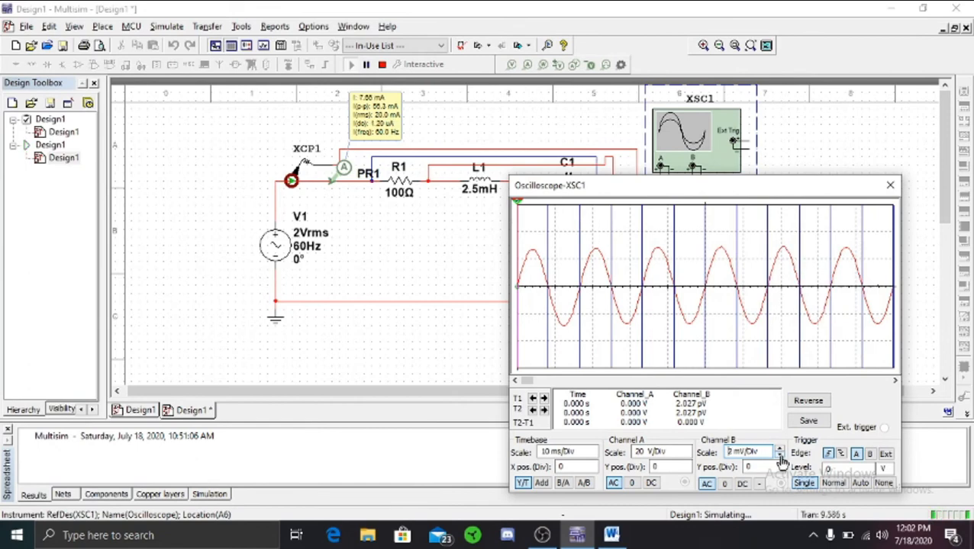
click(780, 453)
click(780, 452)
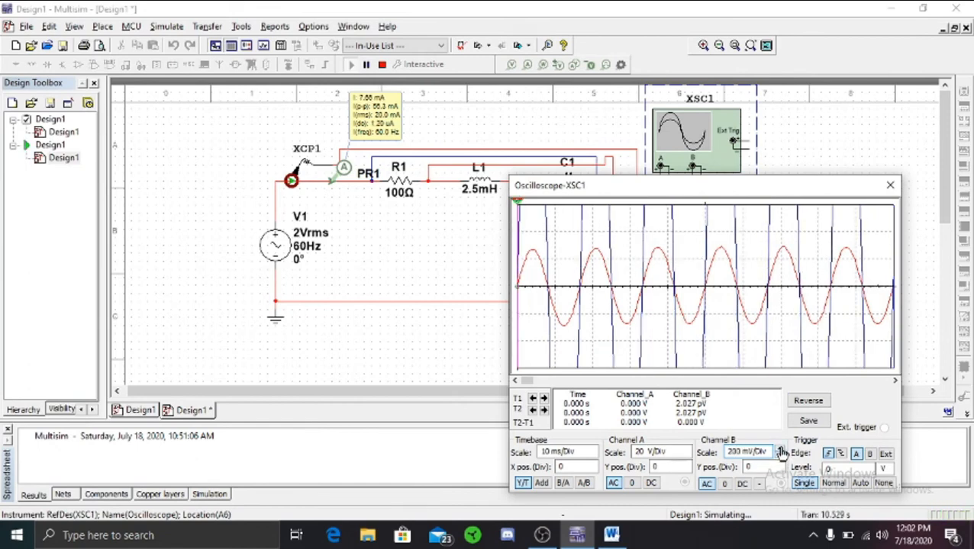
click(780, 452)
click(780, 453)
click(780, 453)
click(780, 453)
click(780, 452)
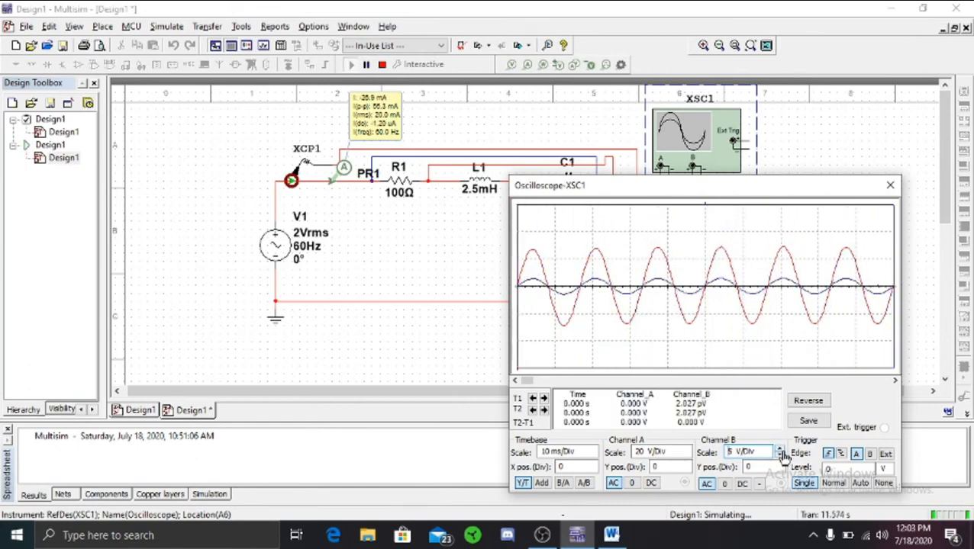
click(780, 453)
click(779, 458)
click(779, 458)
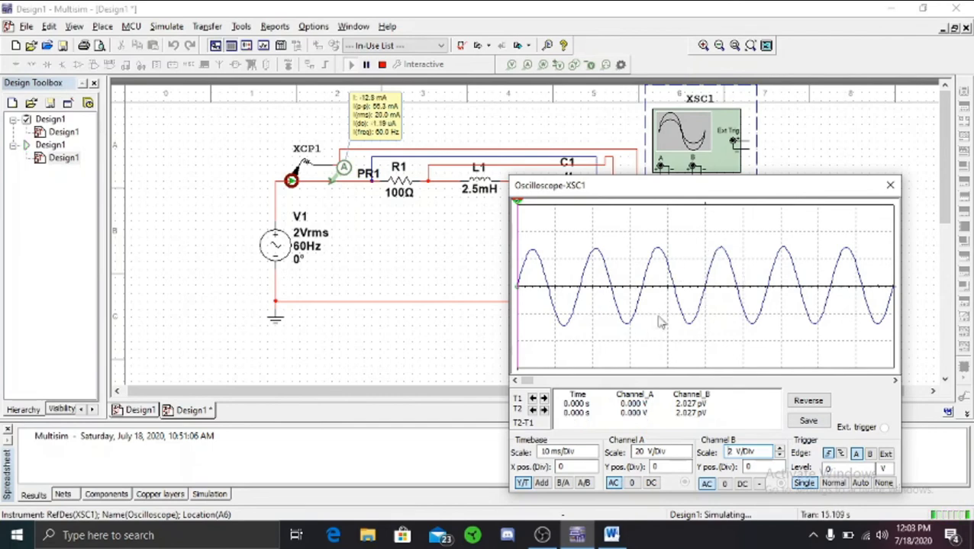
- Close the oscilloscope display, stop the simulation, and delete both channel B wires from resistor R1
click(889, 188)
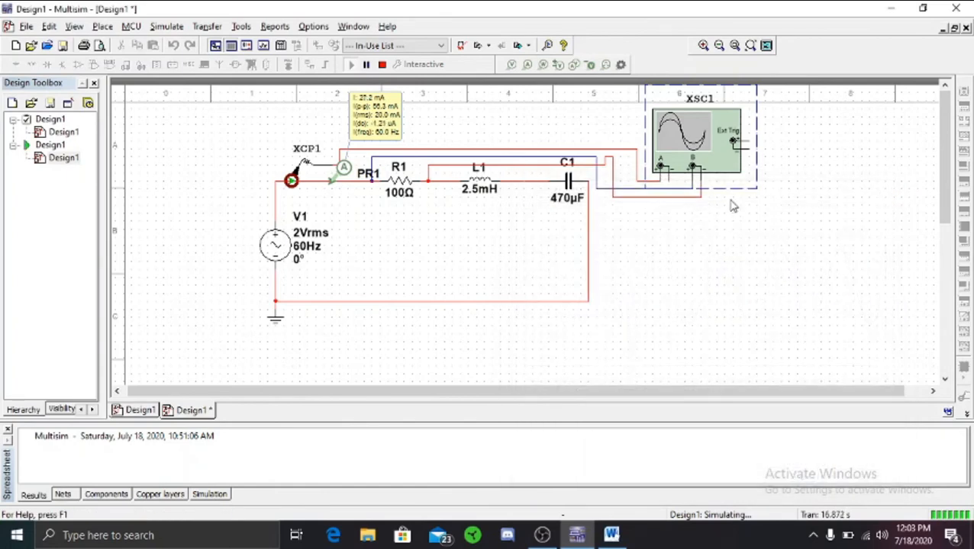
click(382, 64)
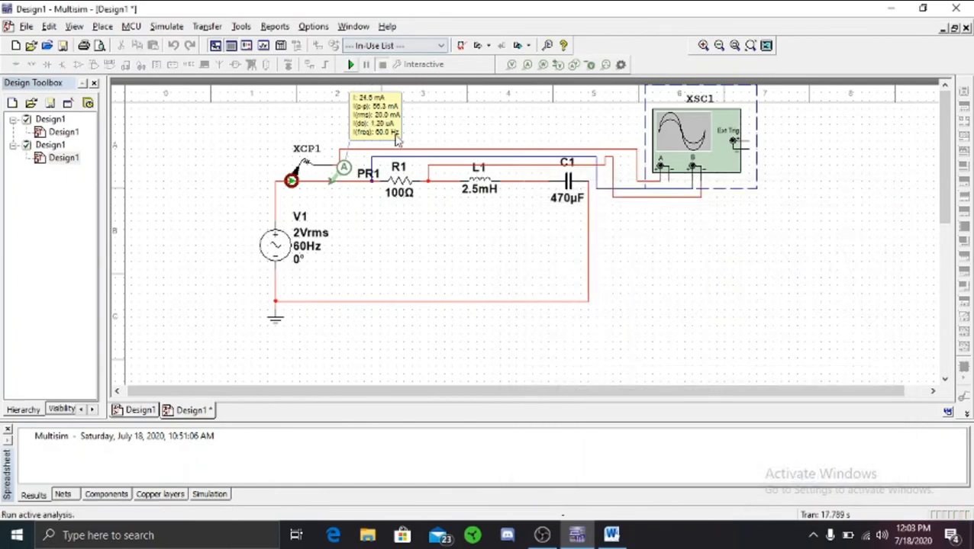
click(528, 158)
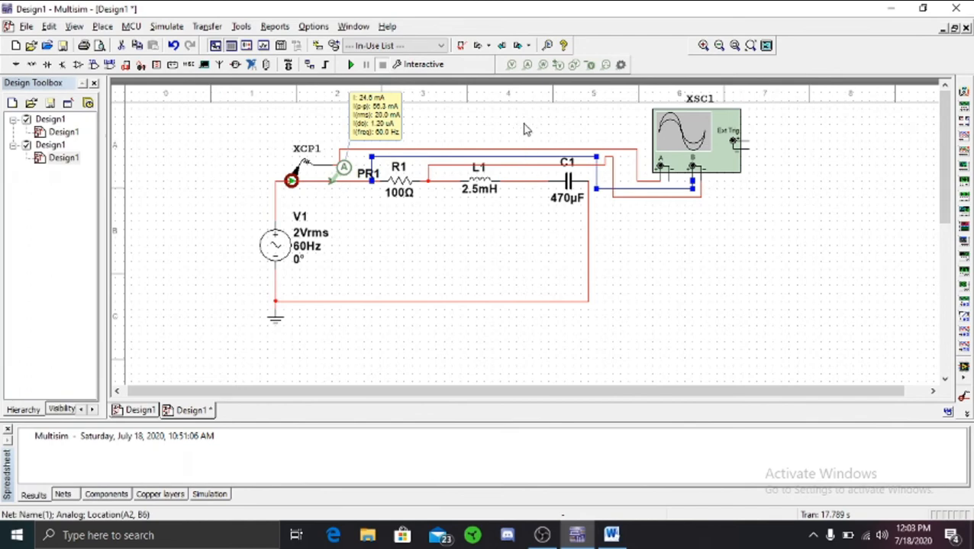
key(Delete)
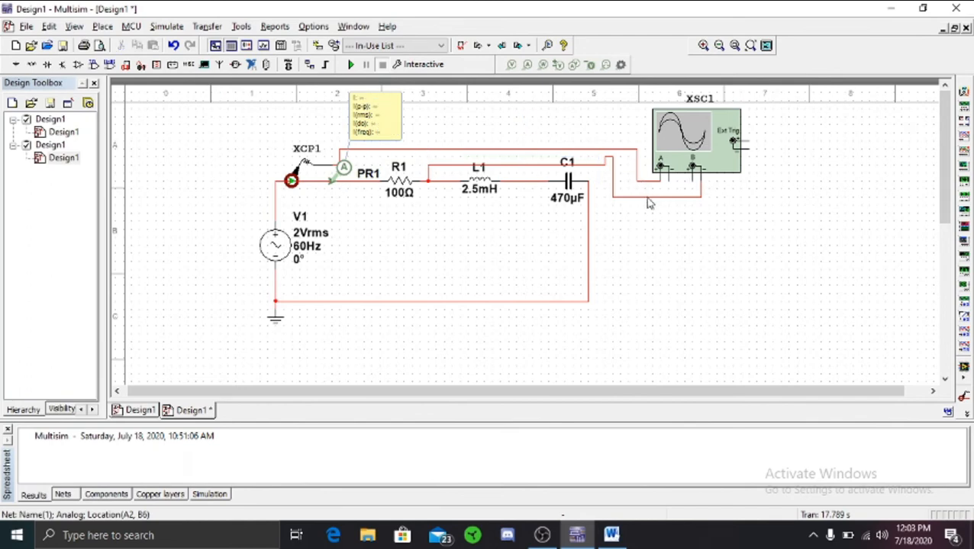
click(648, 200)
key(Delete)
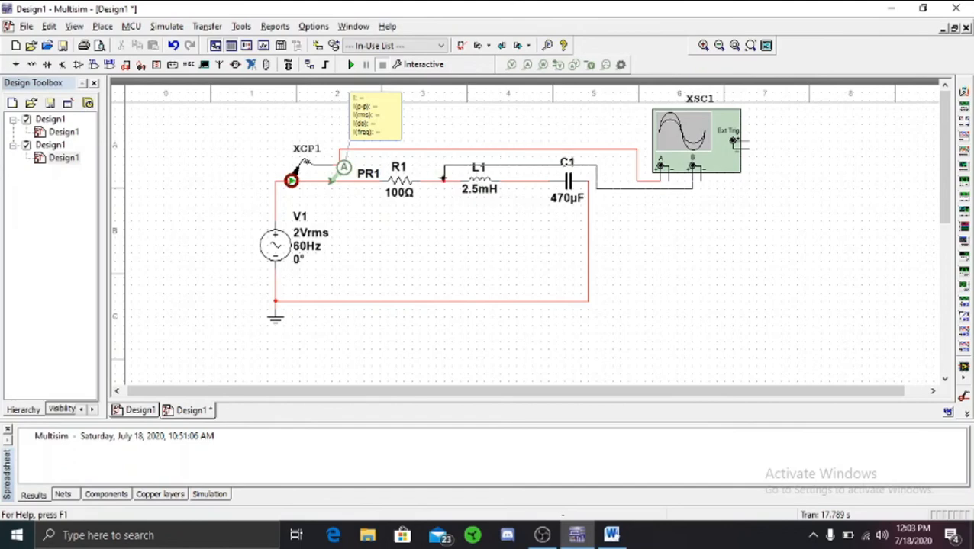
- Wire oscilloscope channel B across inductor L1, with its positive terminal on the R1 side and its negative on the C1 side
click(443, 178)
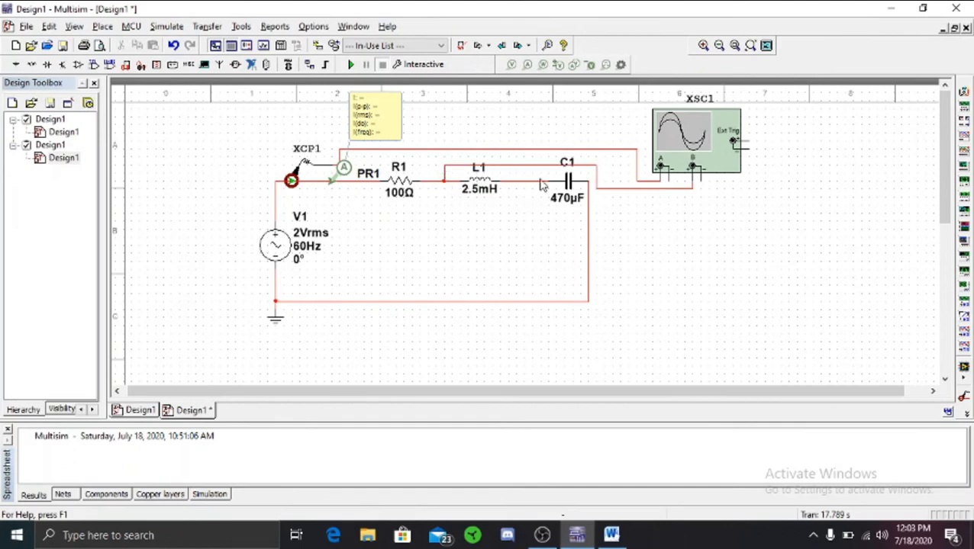
click(696, 179)
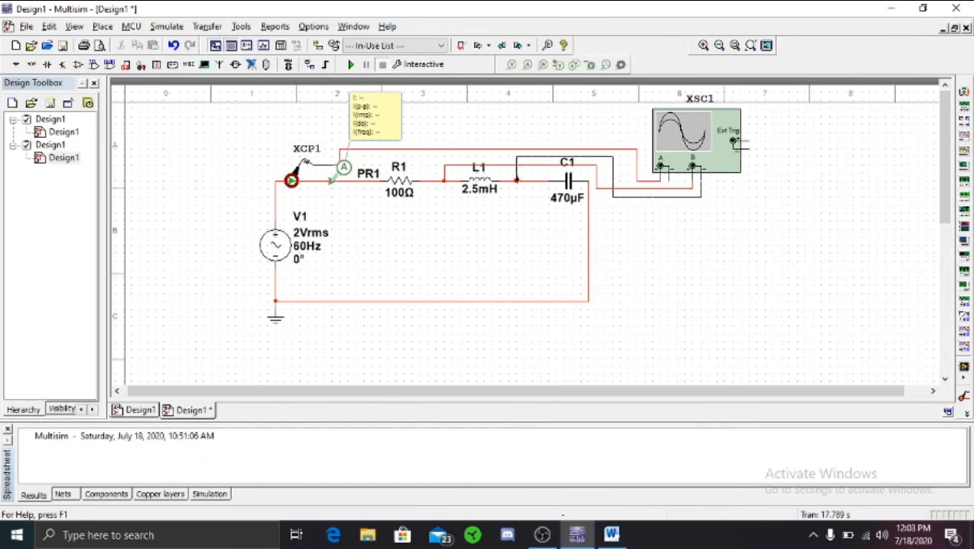
click(515, 180)
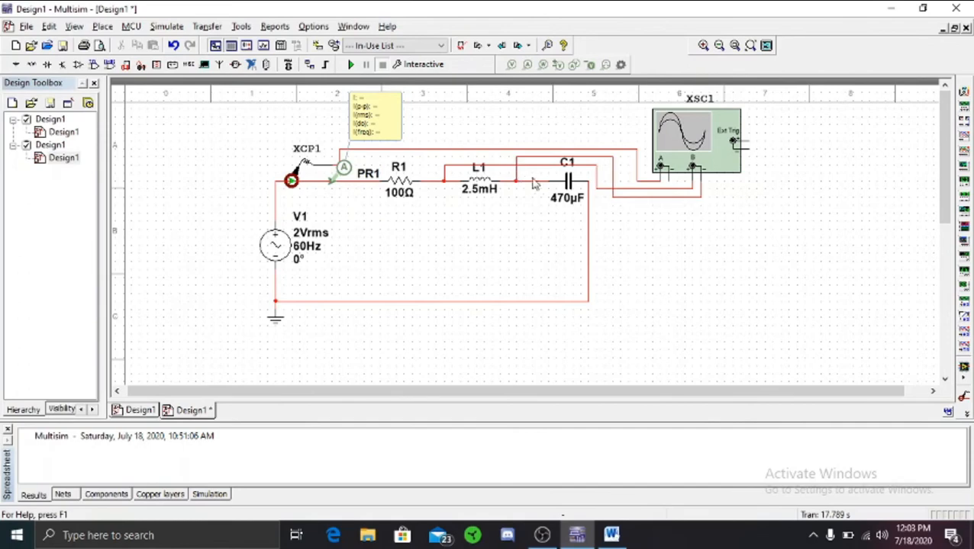
- Change the segment color of the channel B positive wire at inductor L1 to blue
right_click(596, 170)
click(627, 201)
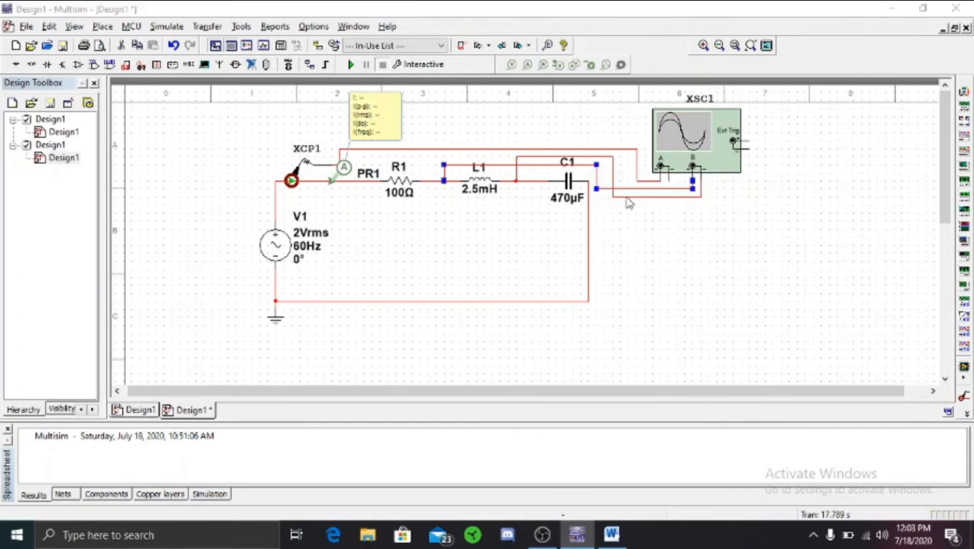
click(426, 226)
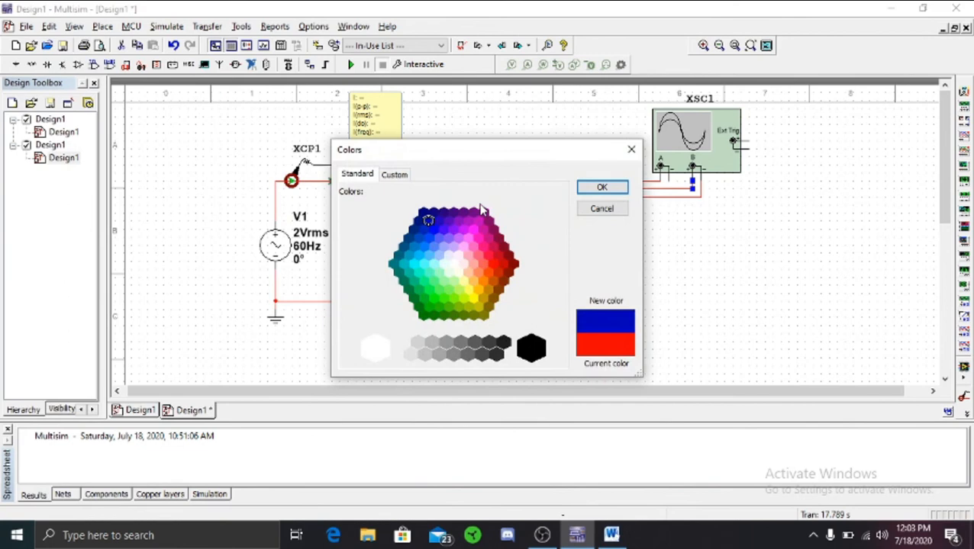
click(597, 188)
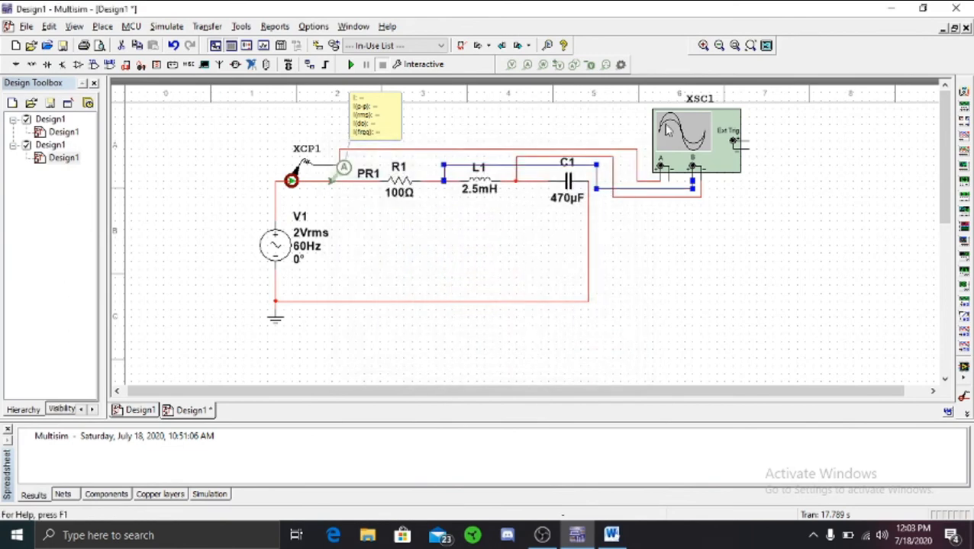
- Run the simulation and set oscilloscope XSC1's channel B scale to 20 mV/Div to compare L1's voltage with the current
click(351, 65)
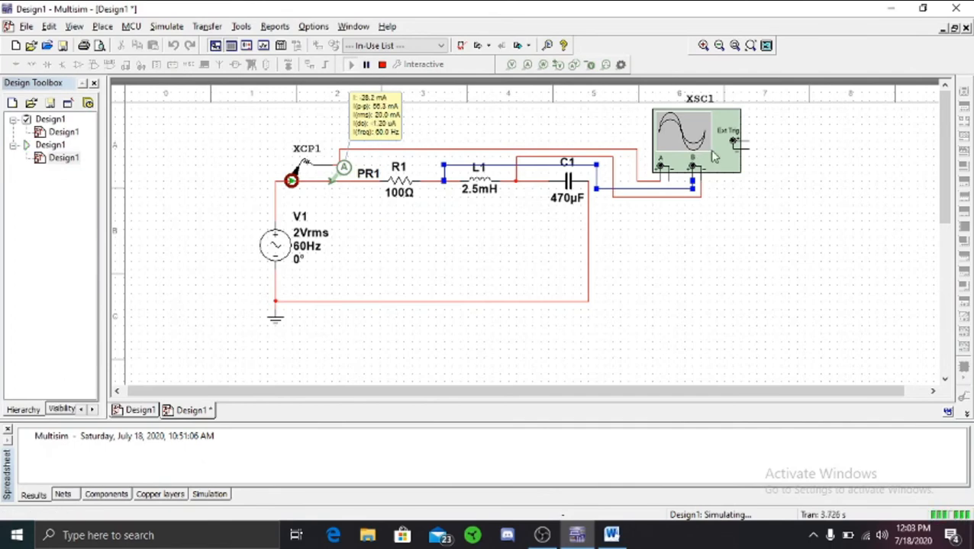
double_click(703, 141)
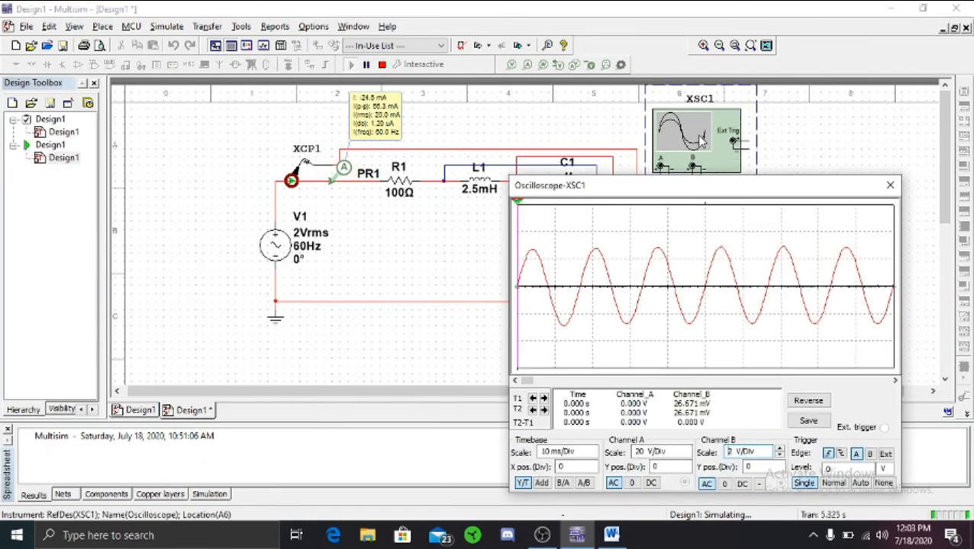
click(779, 456)
click(780, 457)
click(780, 456)
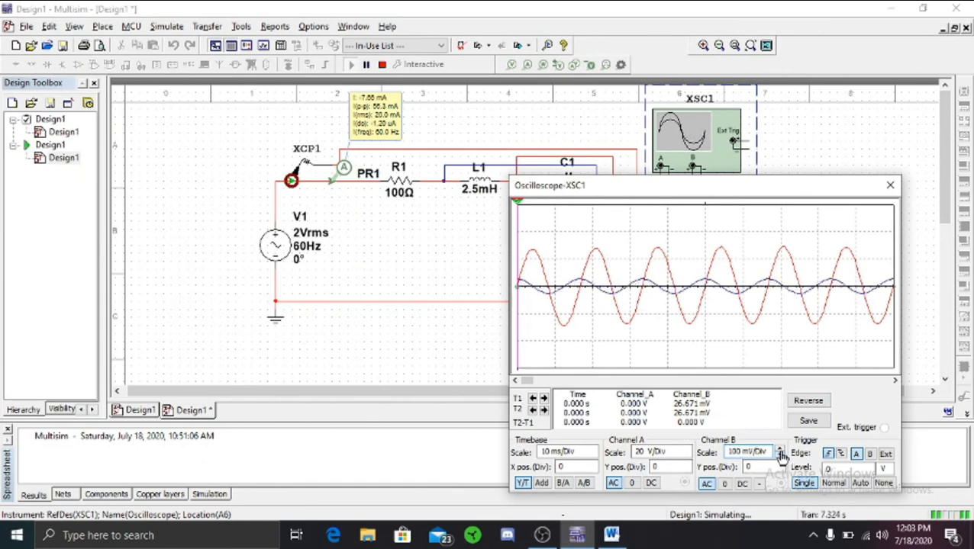
click(780, 452)
click(779, 452)
click(779, 457)
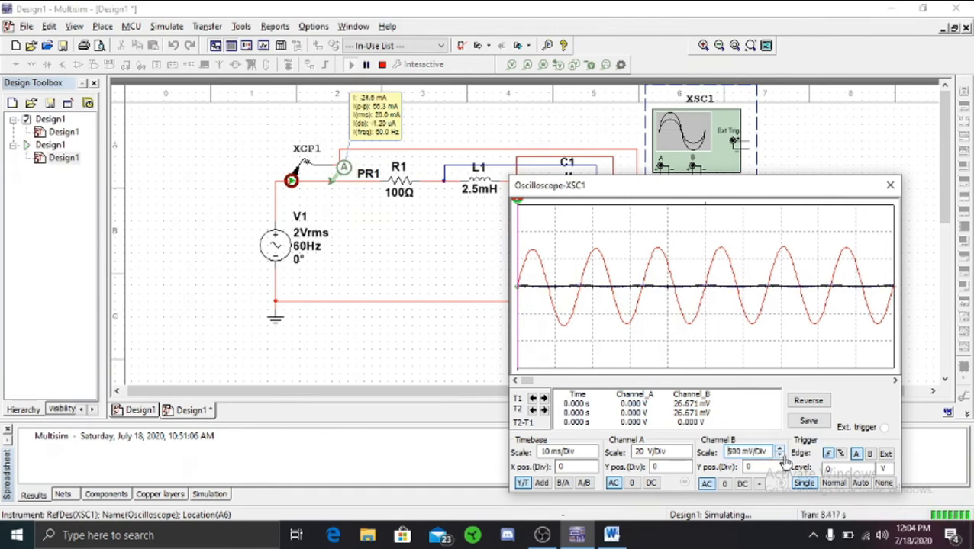
click(779, 456)
click(780, 457)
click(779, 456)
click(779, 456)
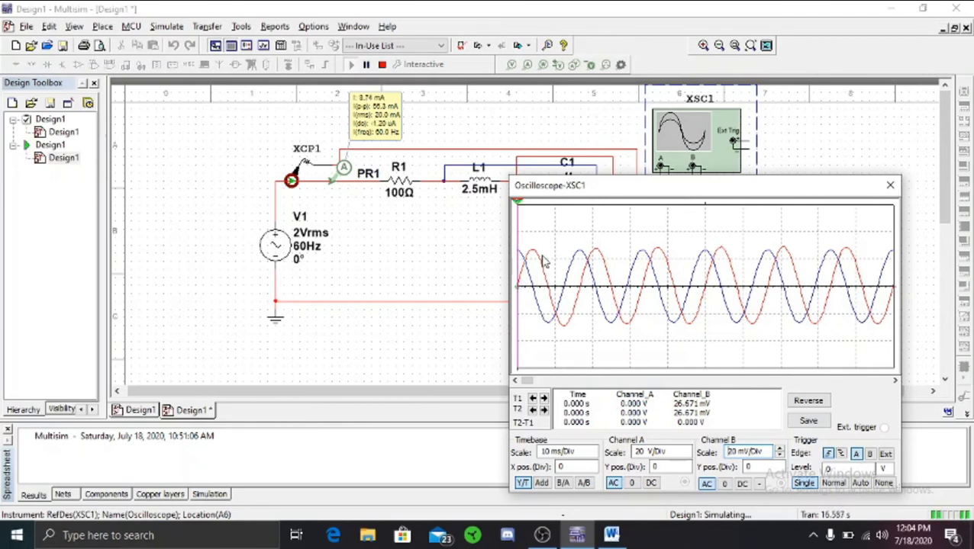
- Close the oscilloscope display, stop the simulation, and delete both channel B wires from inductor L1
click(891, 186)
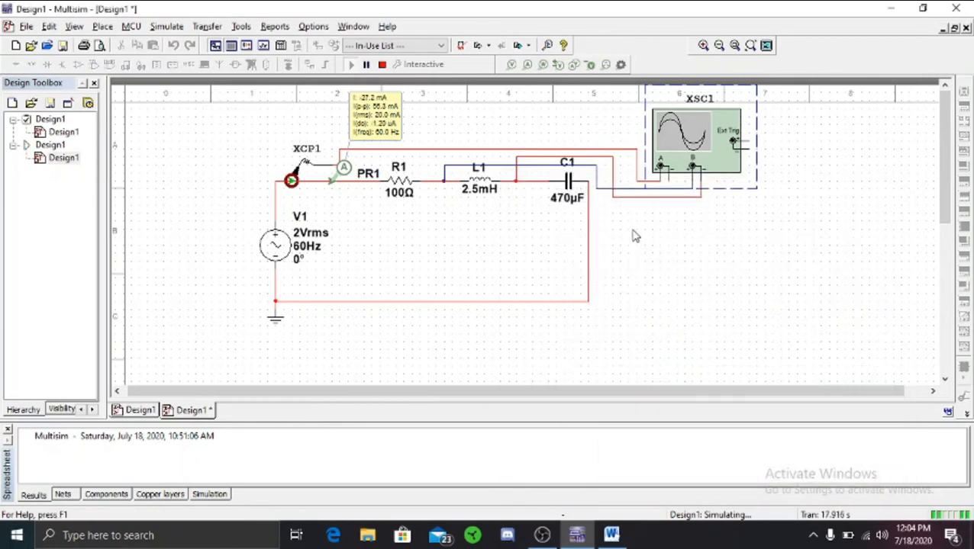
click(518, 174)
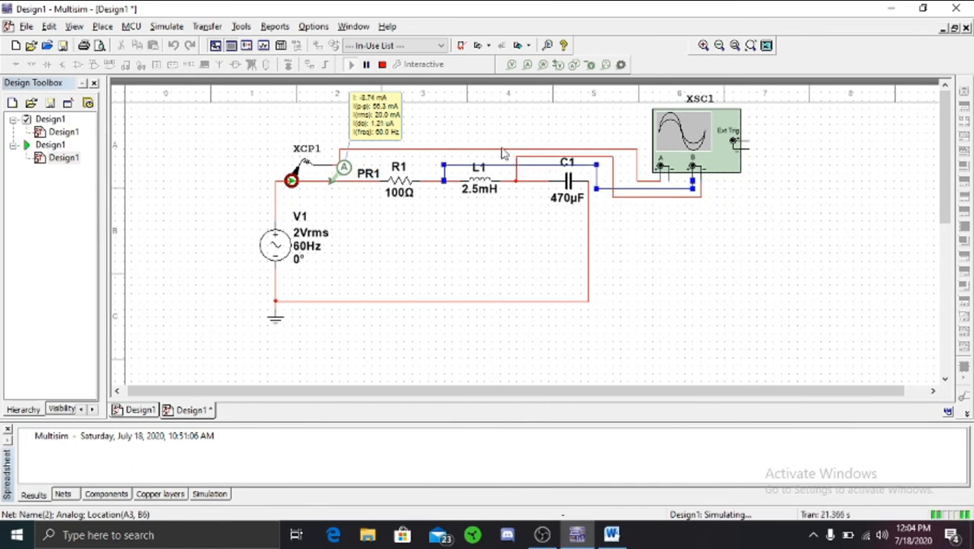
click(382, 65)
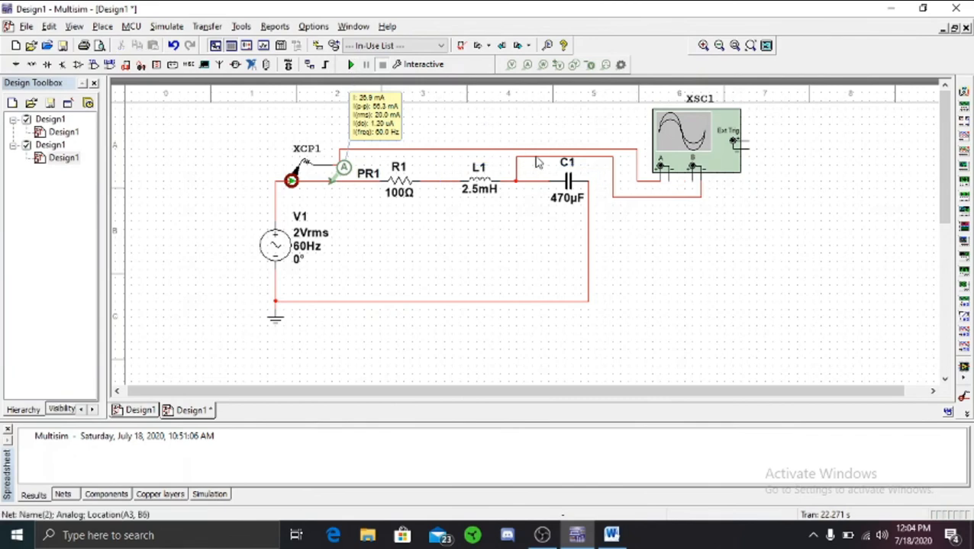
click(536, 156)
key(Delete)
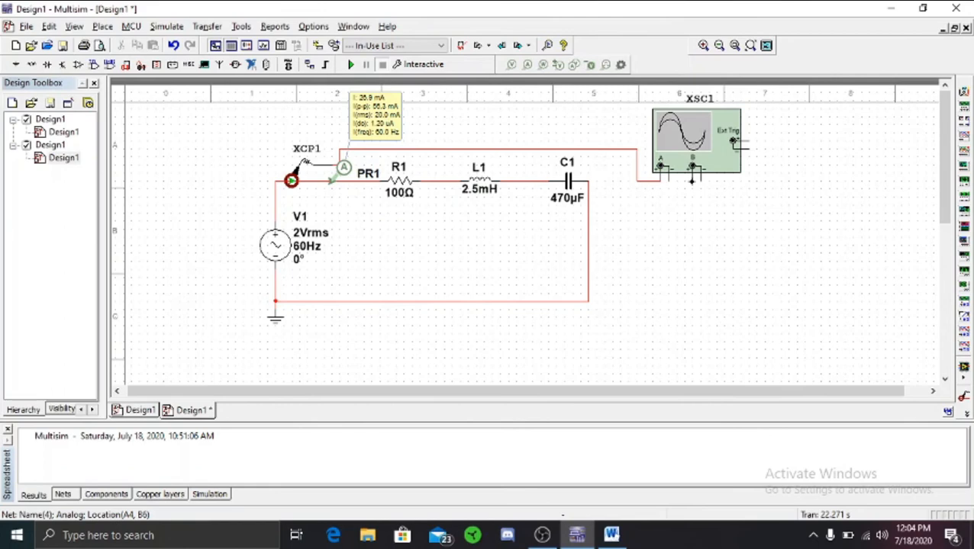
- Wire oscilloscope channel B across capacitor C1, with its positive terminal on the L1 side and its negative on the ground-return side
click(693, 178)
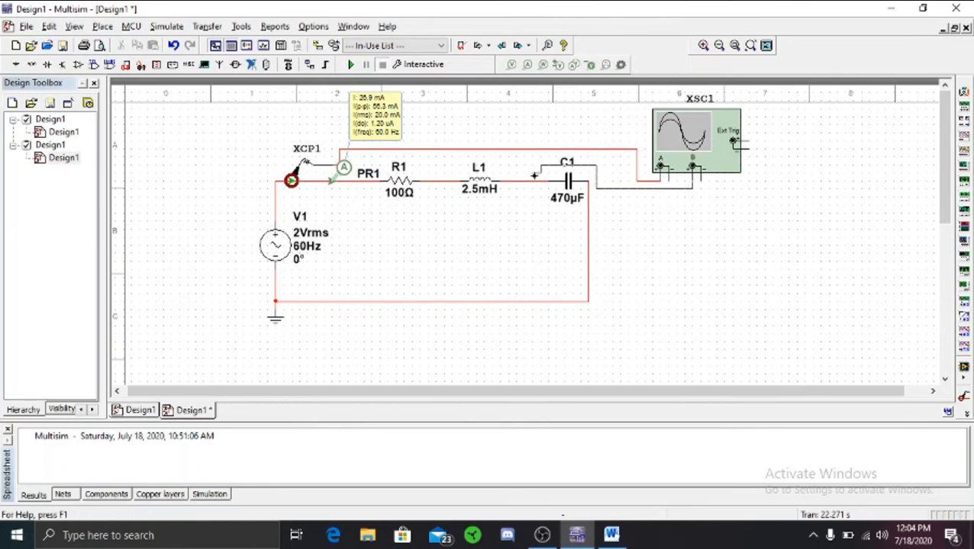
click(533, 178)
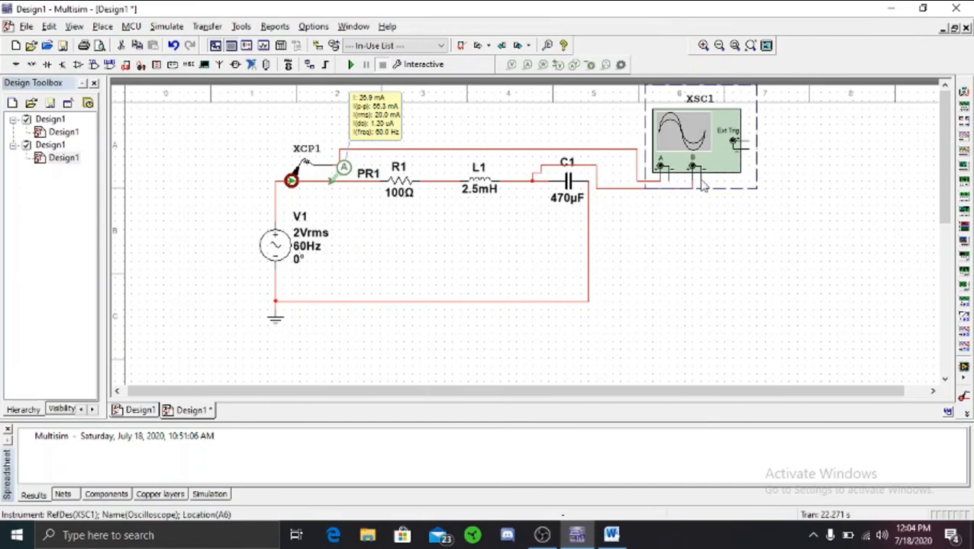
click(700, 179)
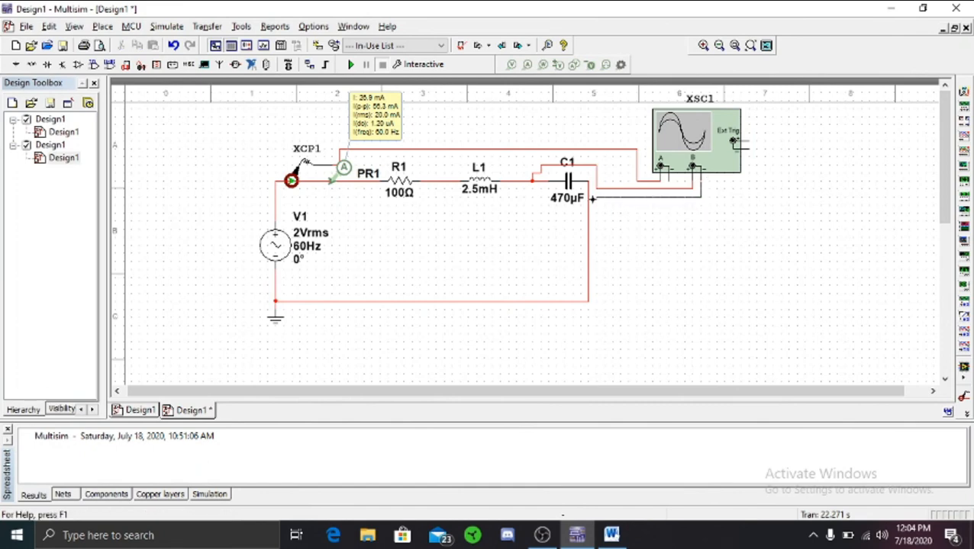
click(590, 197)
- Change the segment color of the channel B positive wire at capacitor C1 to blue
click(609, 191)
right_click(608, 190)
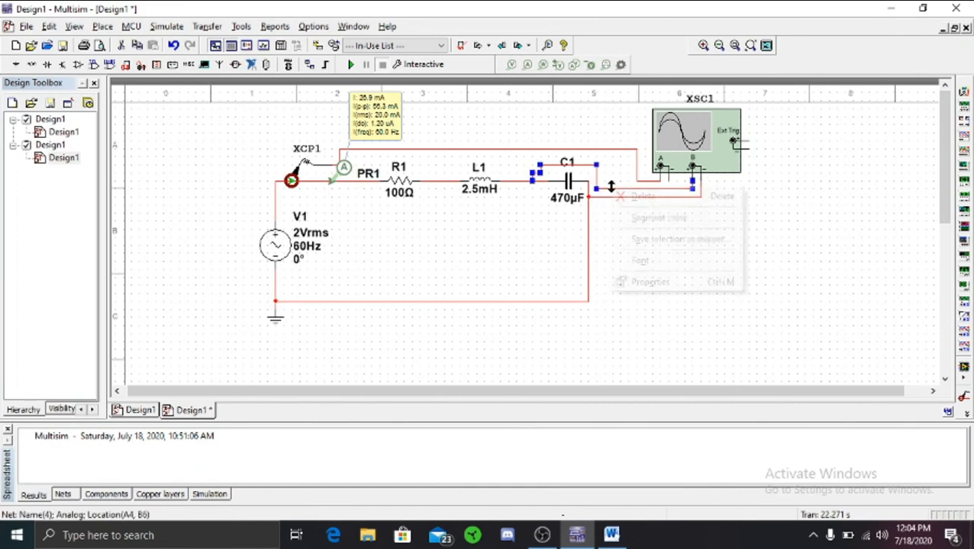
click(661, 219)
click(428, 222)
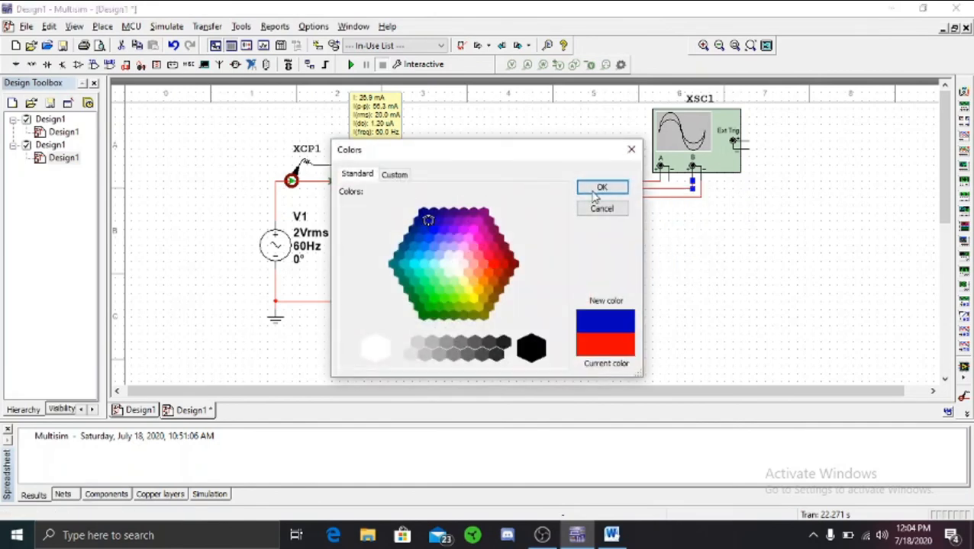
click(601, 188)
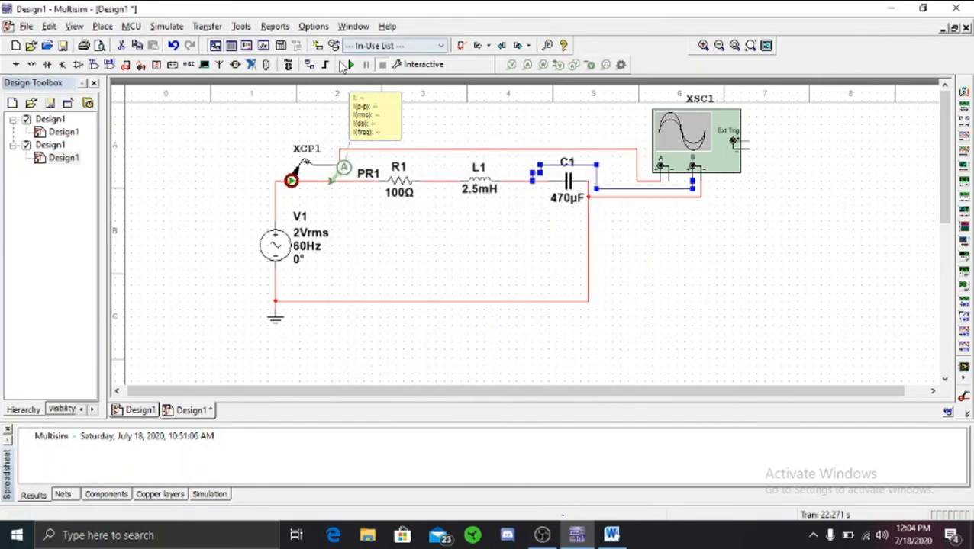
- Run the simulation and set oscilloscope XSC1's channel B scale to 100 mV/Div, retriggering in Single mode to compare C1's voltage with the current
click(351, 64)
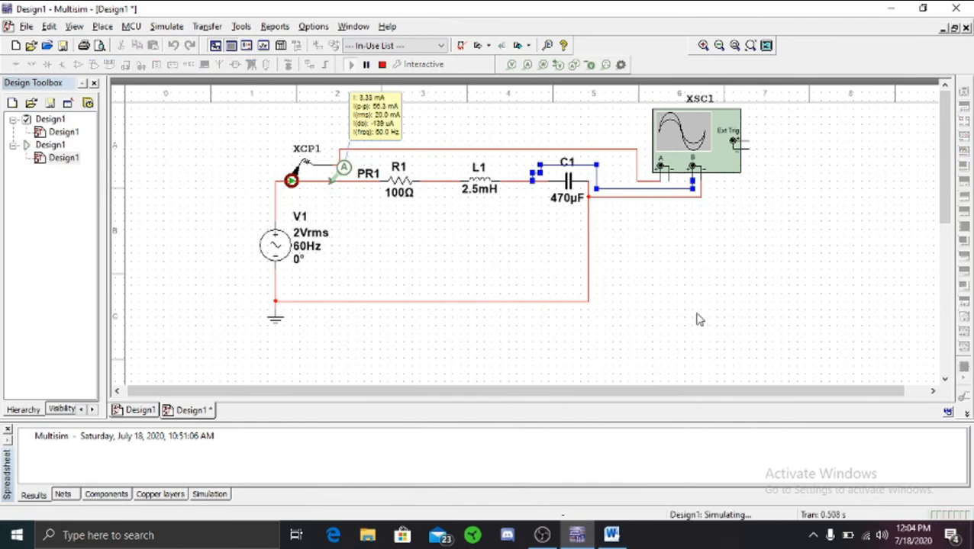
click(703, 148)
double_click(702, 148)
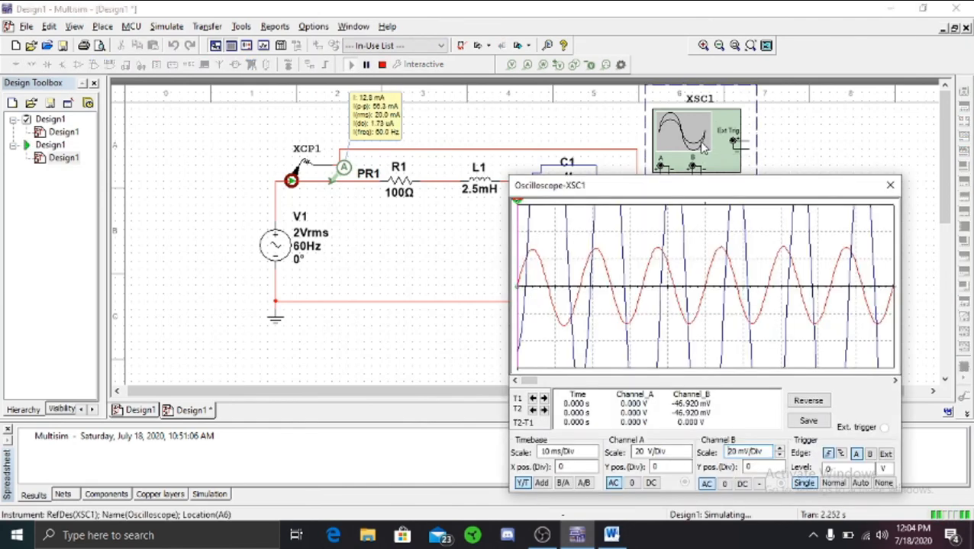
click(779, 457)
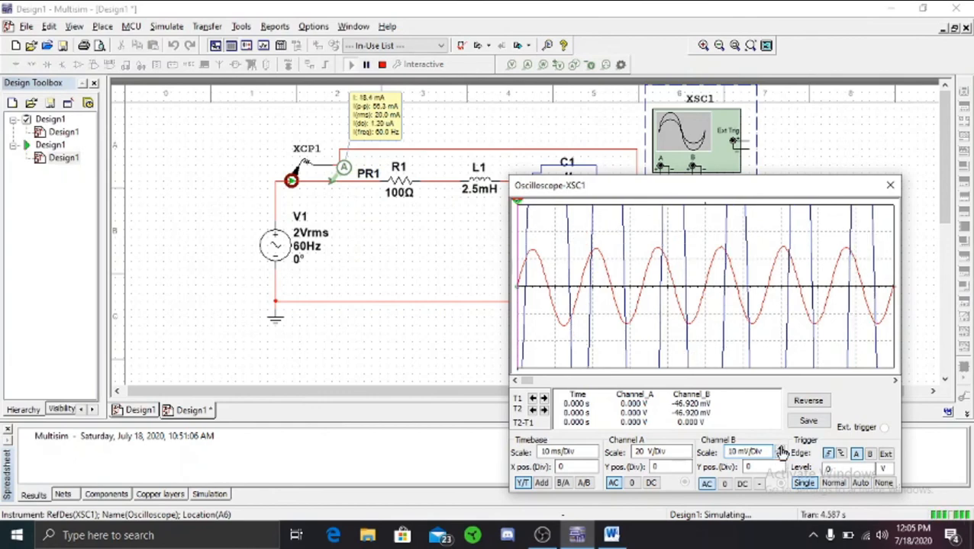
click(780, 450)
click(781, 450)
click(780, 450)
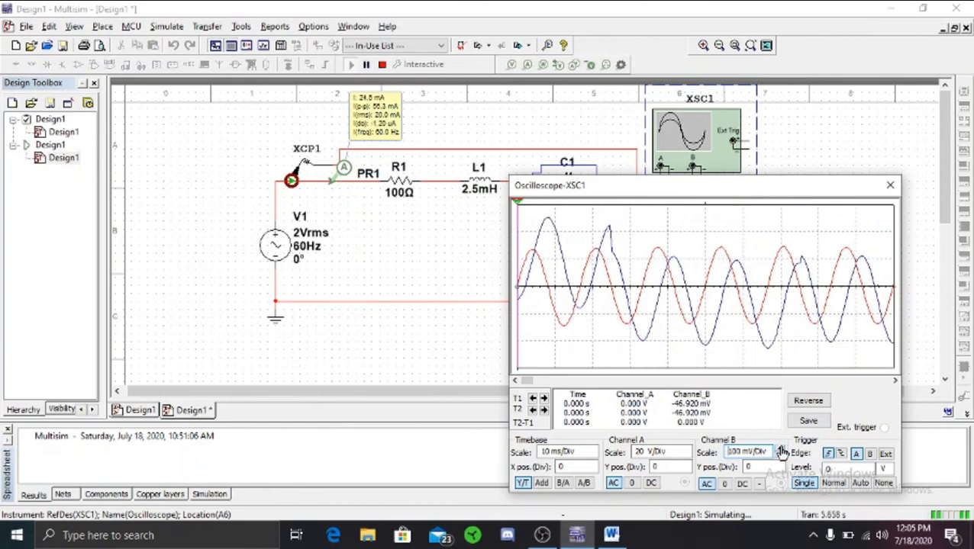
click(861, 486)
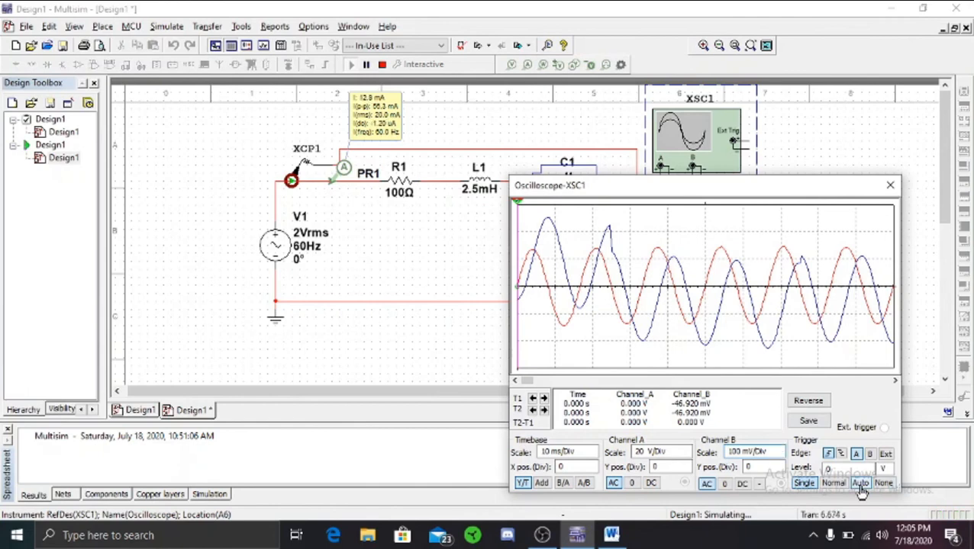
click(805, 483)
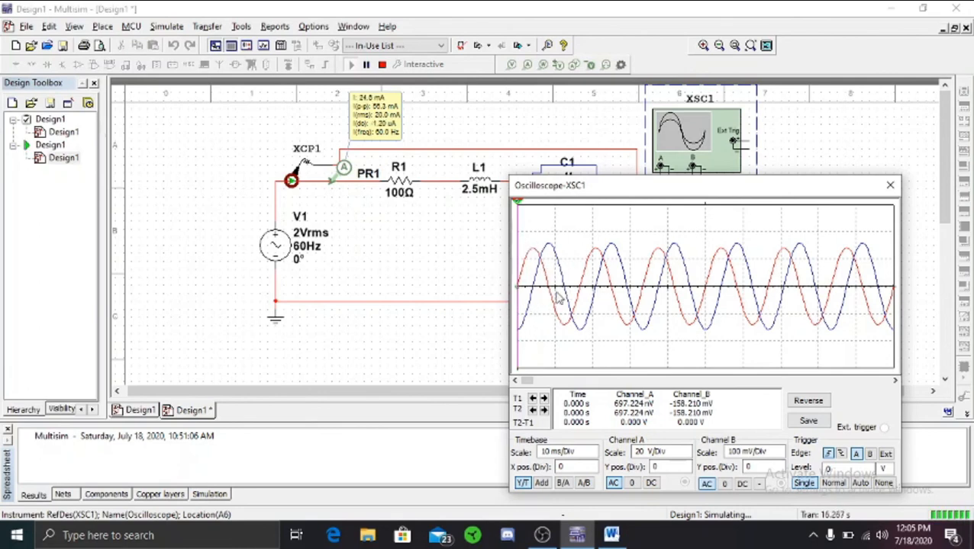
- Close the oscilloscope display, stop the simulation, and switch to the Word module
click(891, 185)
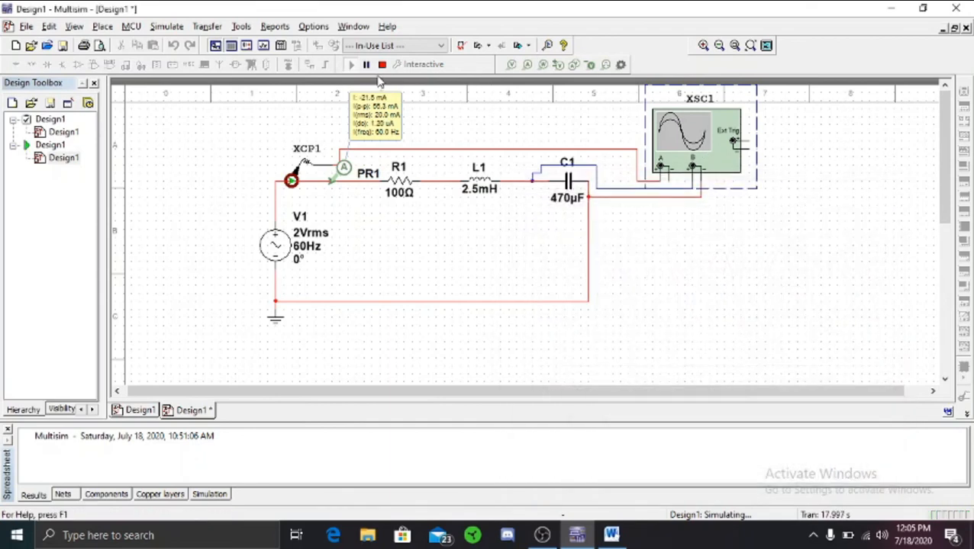
click(381, 65)
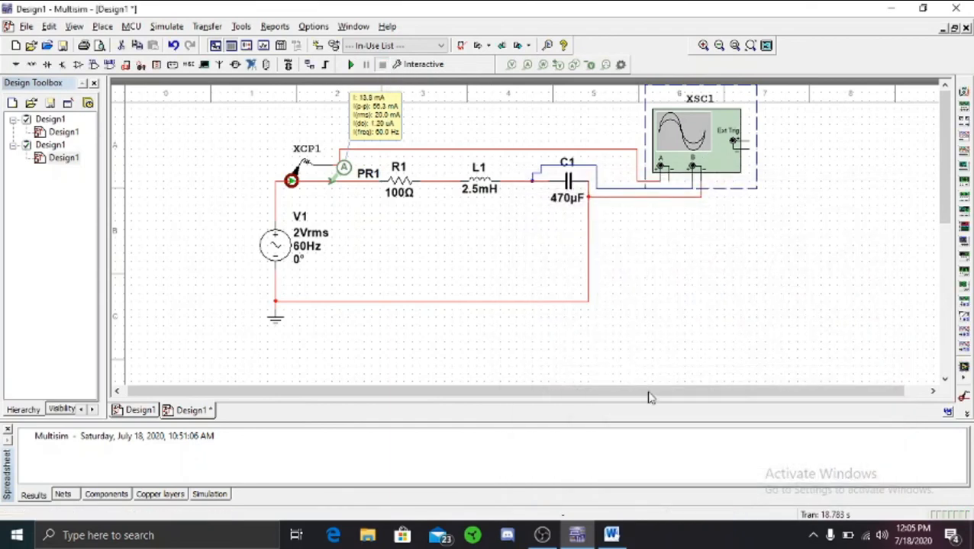
click(611, 535)
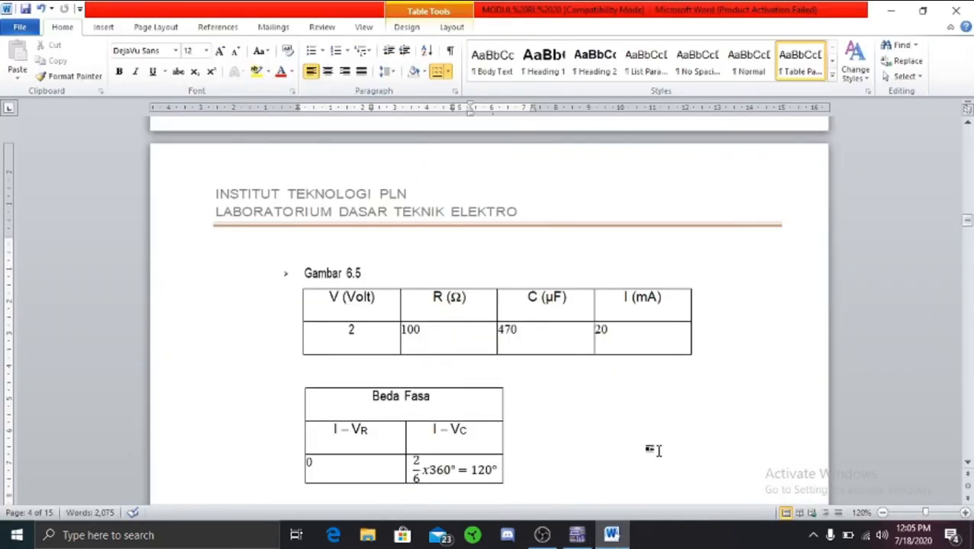
- Fill the Gambar 6.6 table with R 100 Ω, L 2,5 mH, C 470 µF and I 20 mA
scroll(547, 371, down, 5)
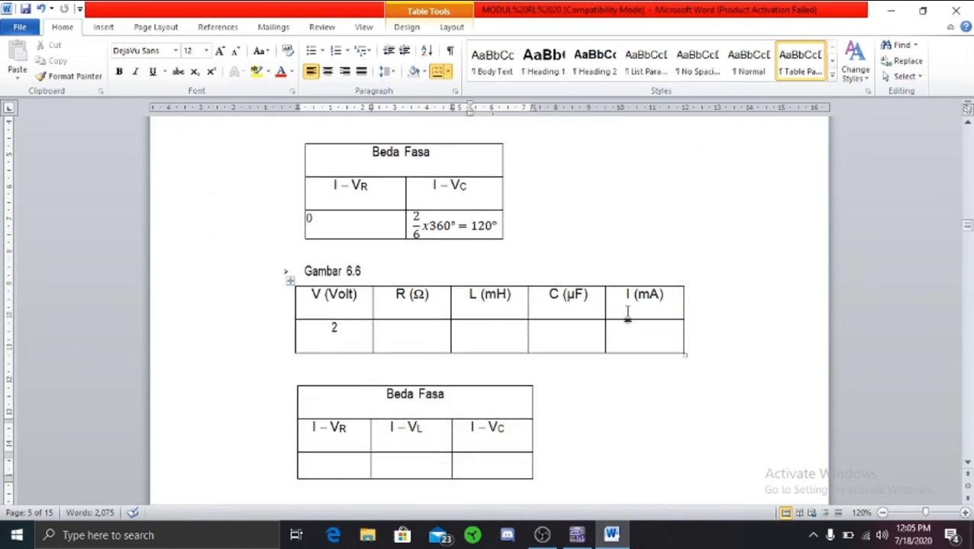
click(425, 344)
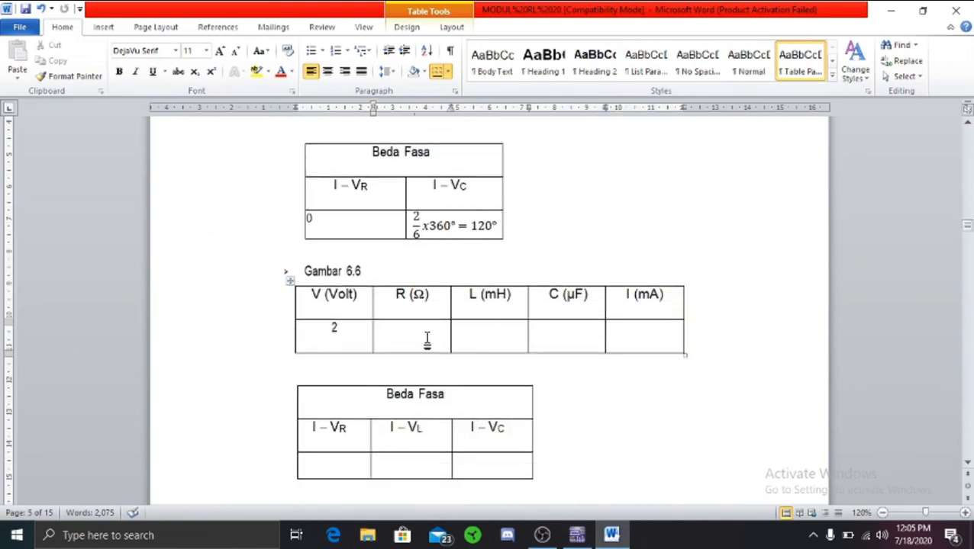
text(100)
click(484, 336)
text(2)
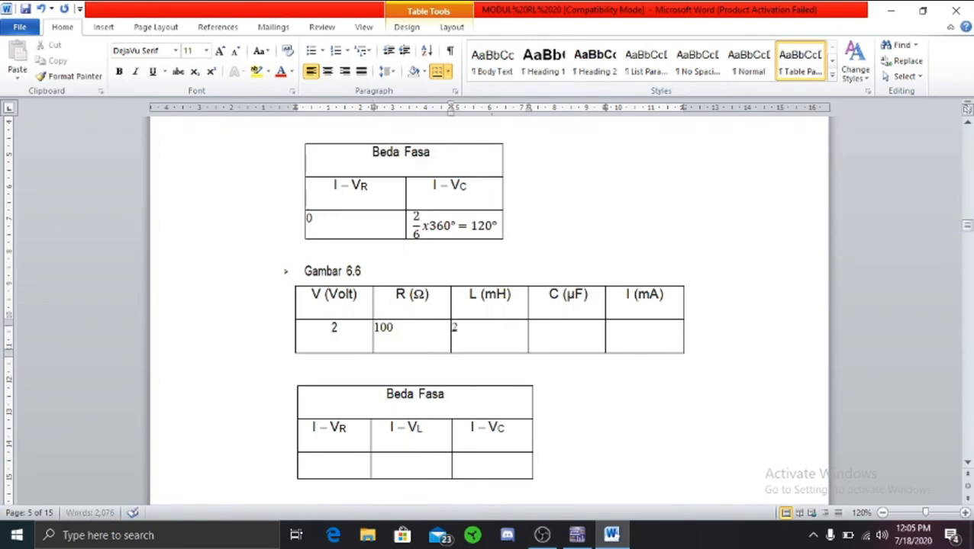
text(,5)
click(552, 333)
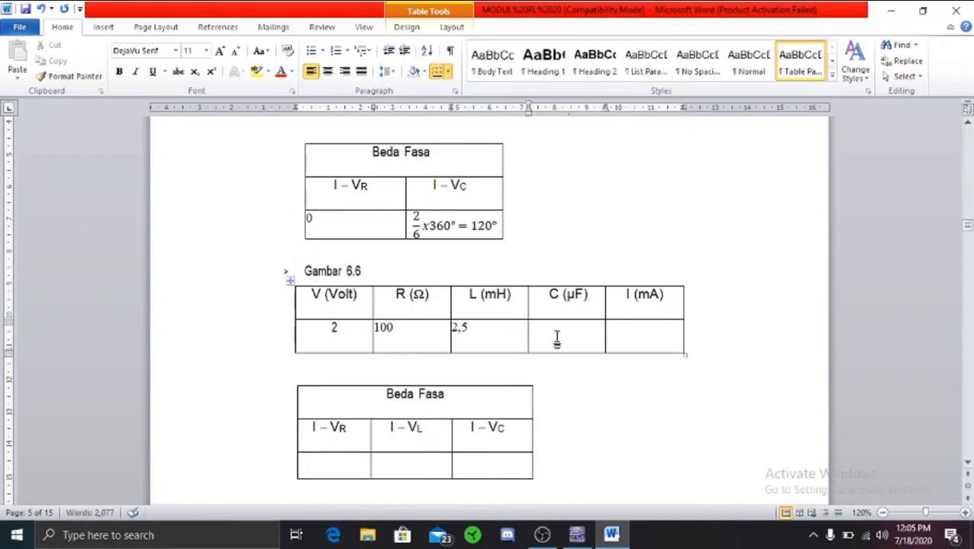
text(470)
click(635, 336)
text(20)
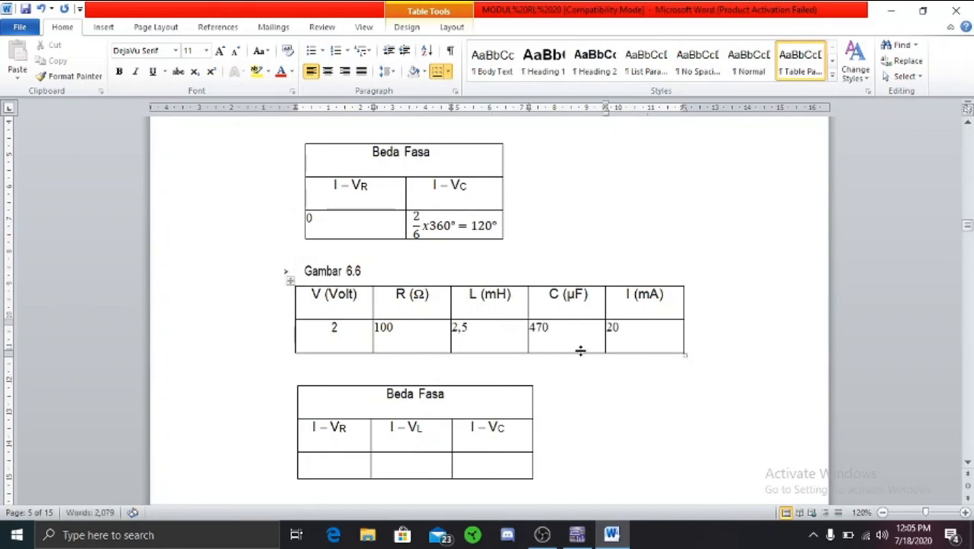
- Enter 0 for I – VR in Gambar 6.6's Beda Fasa table and consult the earlier I – VL calculation for its I – VL cell
click(337, 470)
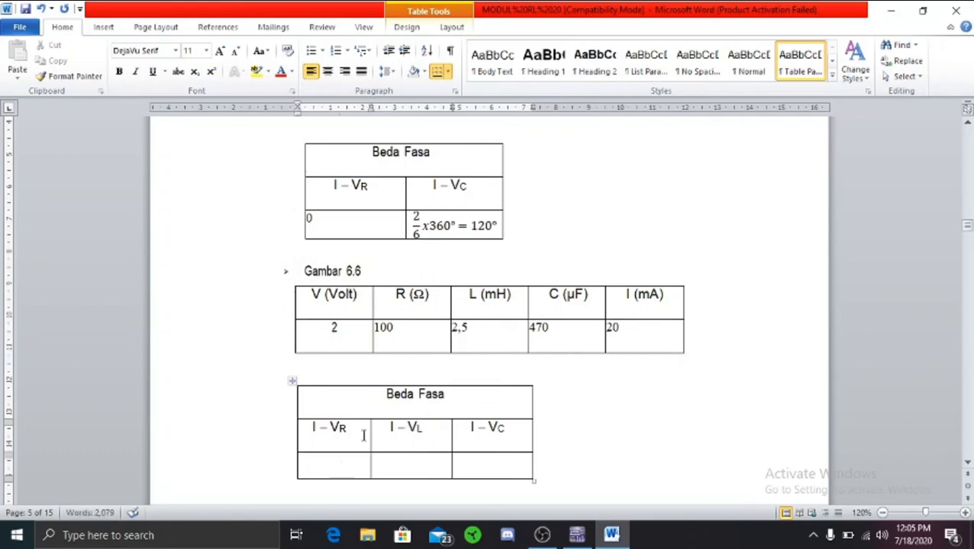
text(0)
click(410, 457)
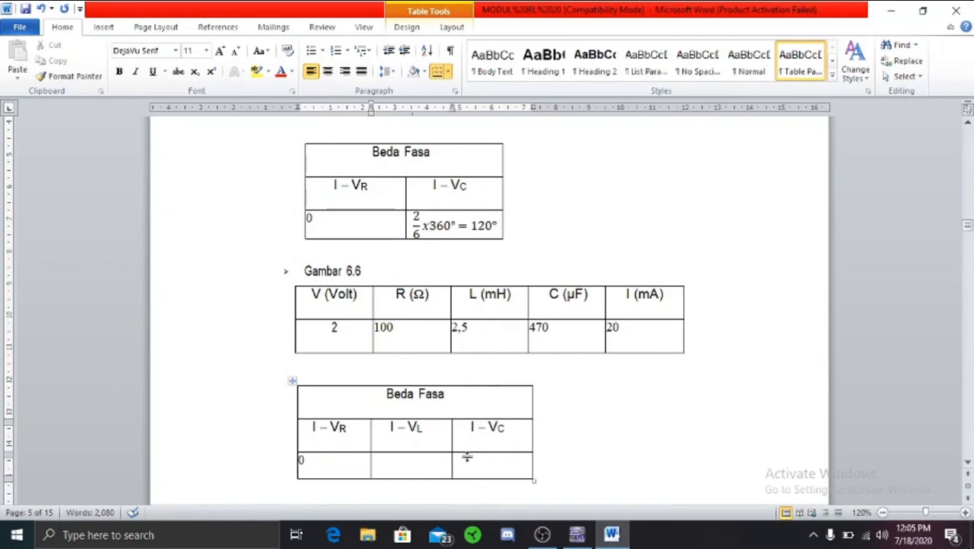
scroll(445, 266, up, 2)
scroll(454, 352, up, 2)
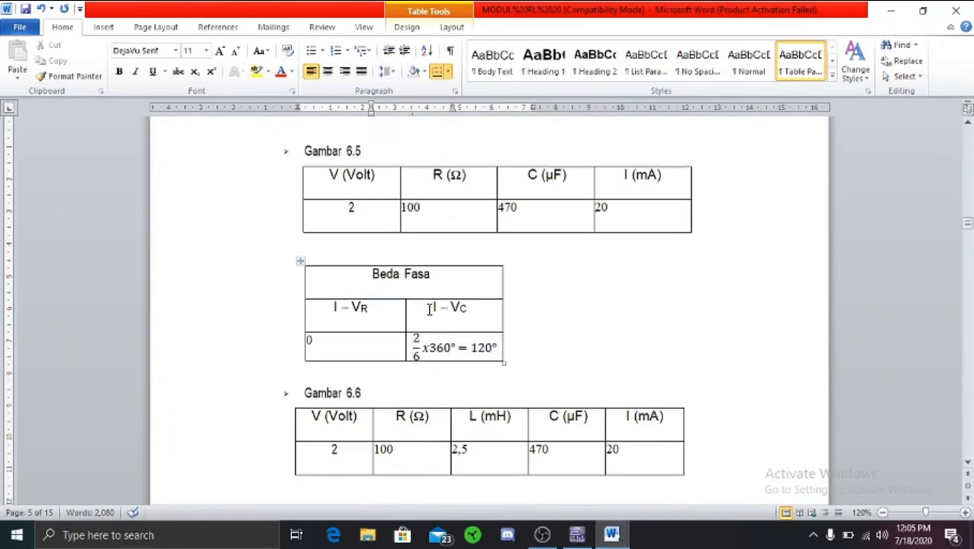
scroll(546, 251, up, 7)
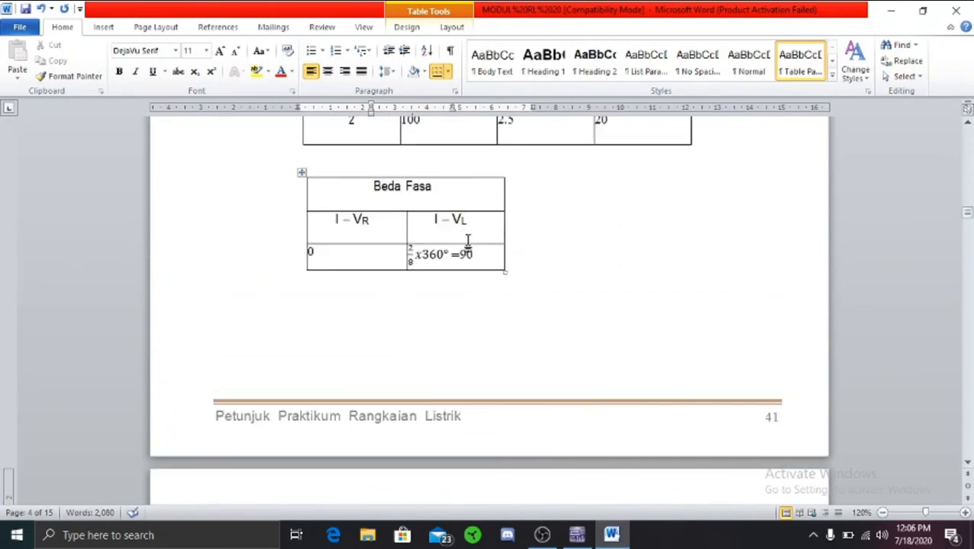
scroll(524, 251, down, 13)
click(413, 423)
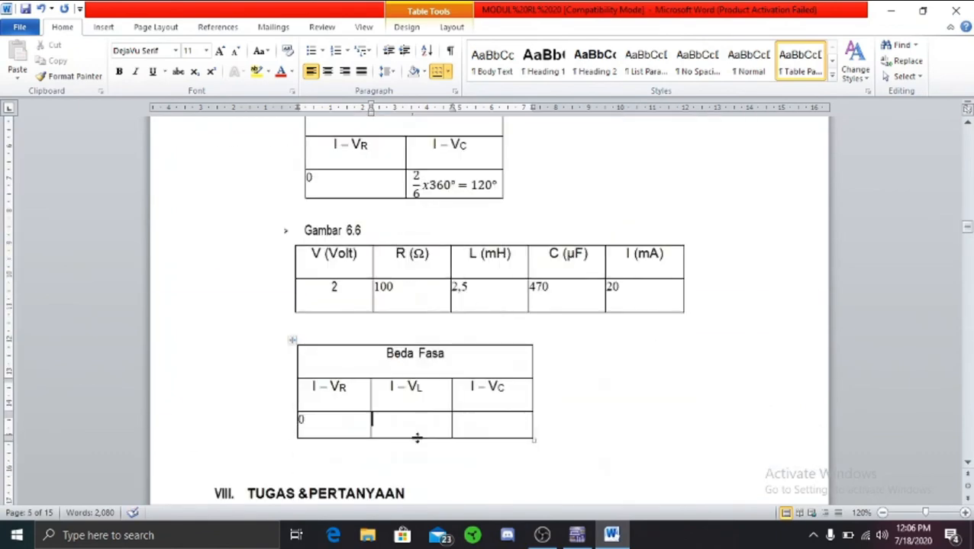